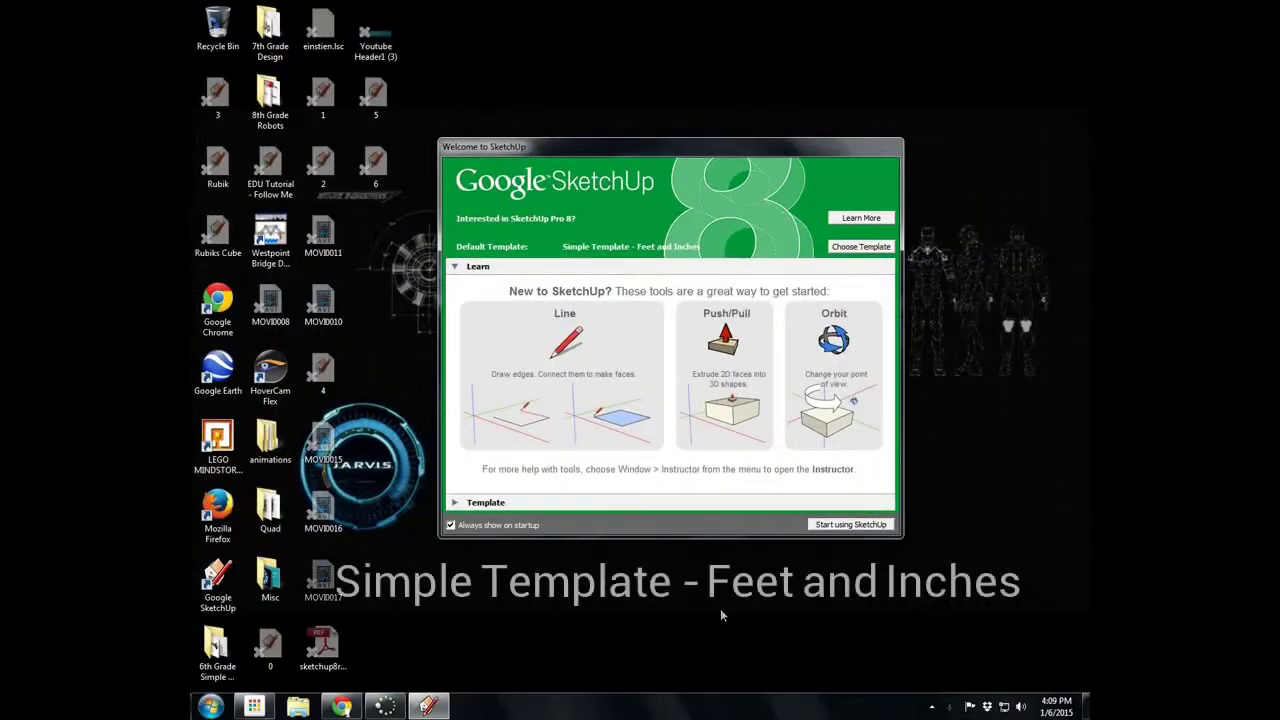
# Step: Start modelling with the Simple Template - Feet and Inches from the Welcome dialog
pyautogui.click(813, 527)
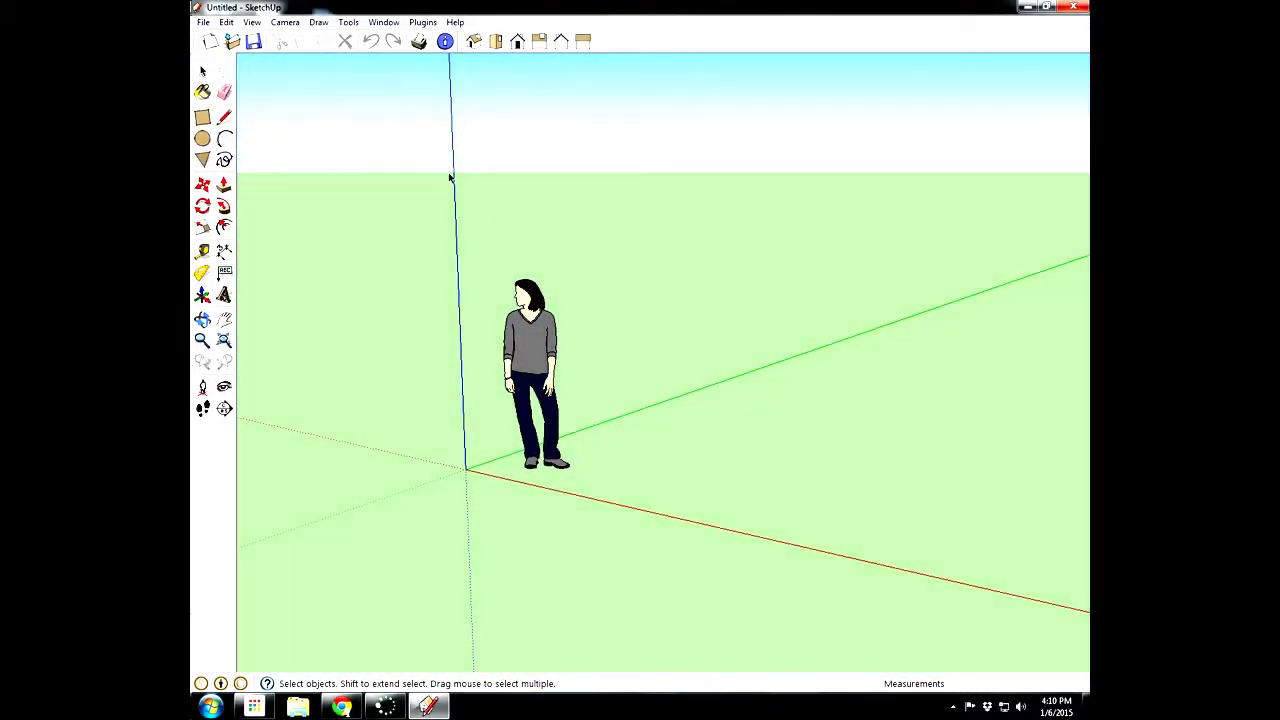
# Step: Draw a 10' by 10' ground square starting at the origin
pyautogui.moveTo(637, 380); pyautogui.dragTo(694, 426)
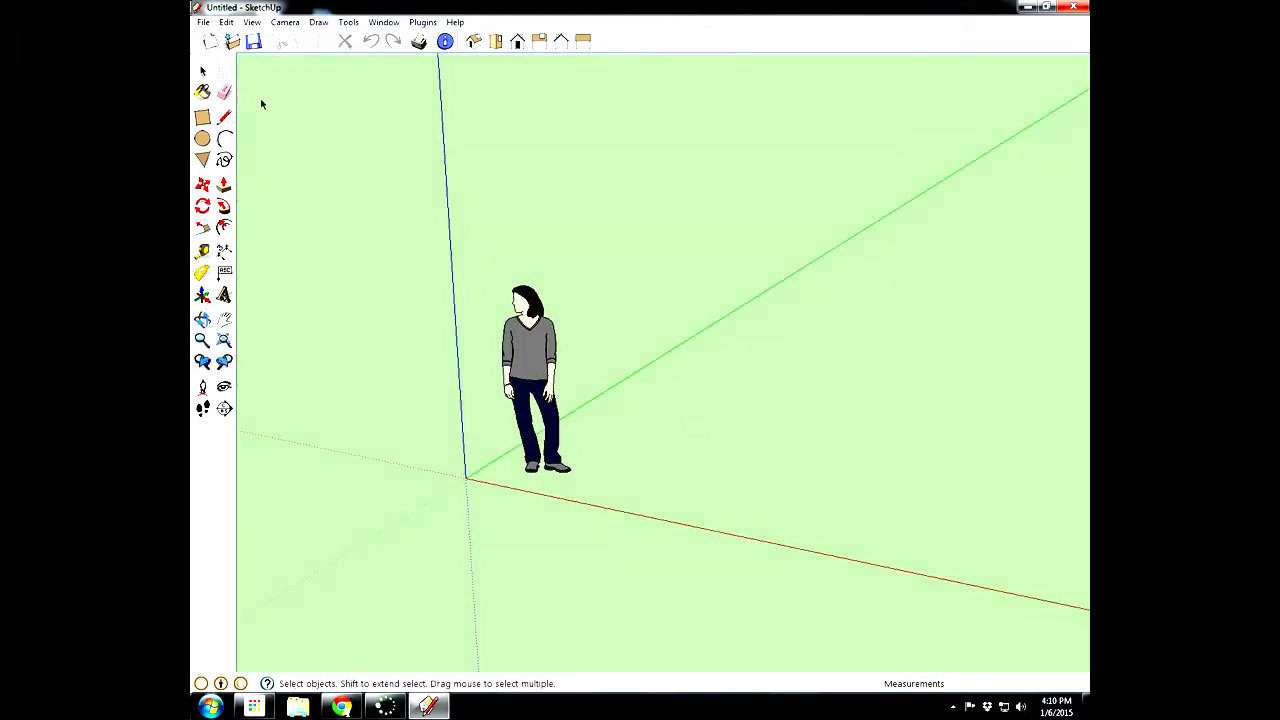
pyautogui.click(202, 117)
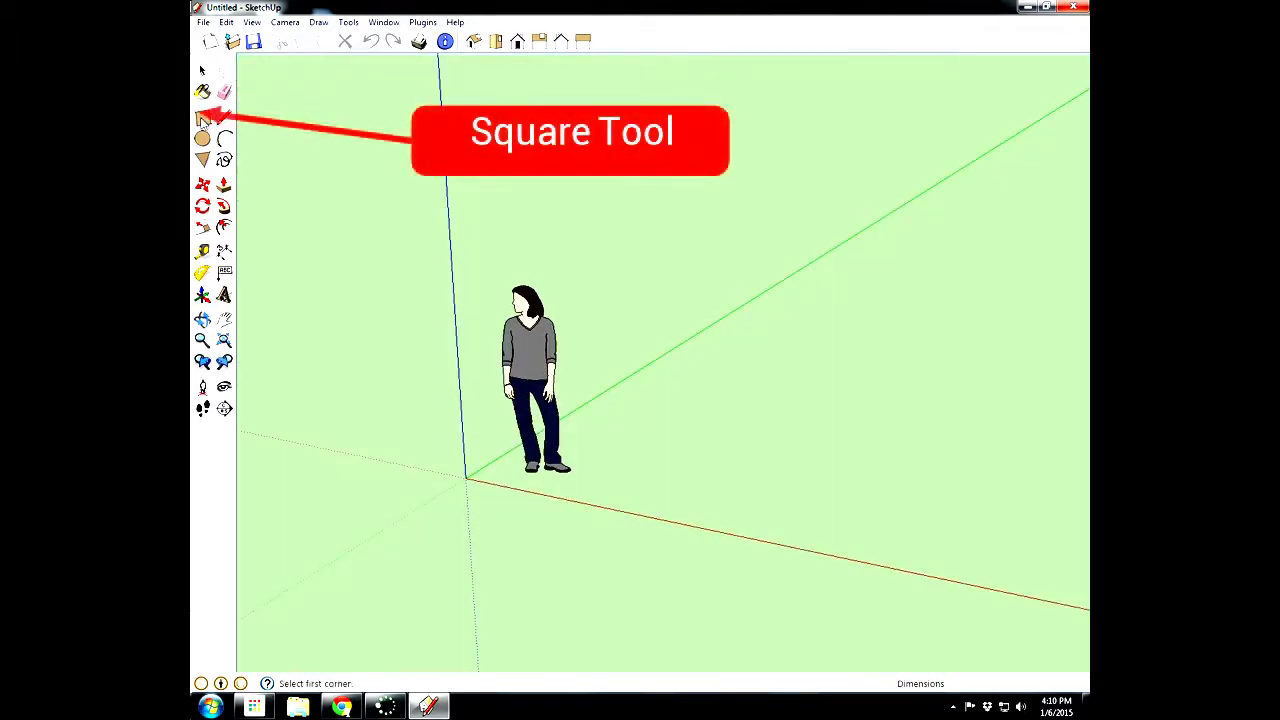
pyautogui.click(467, 476)
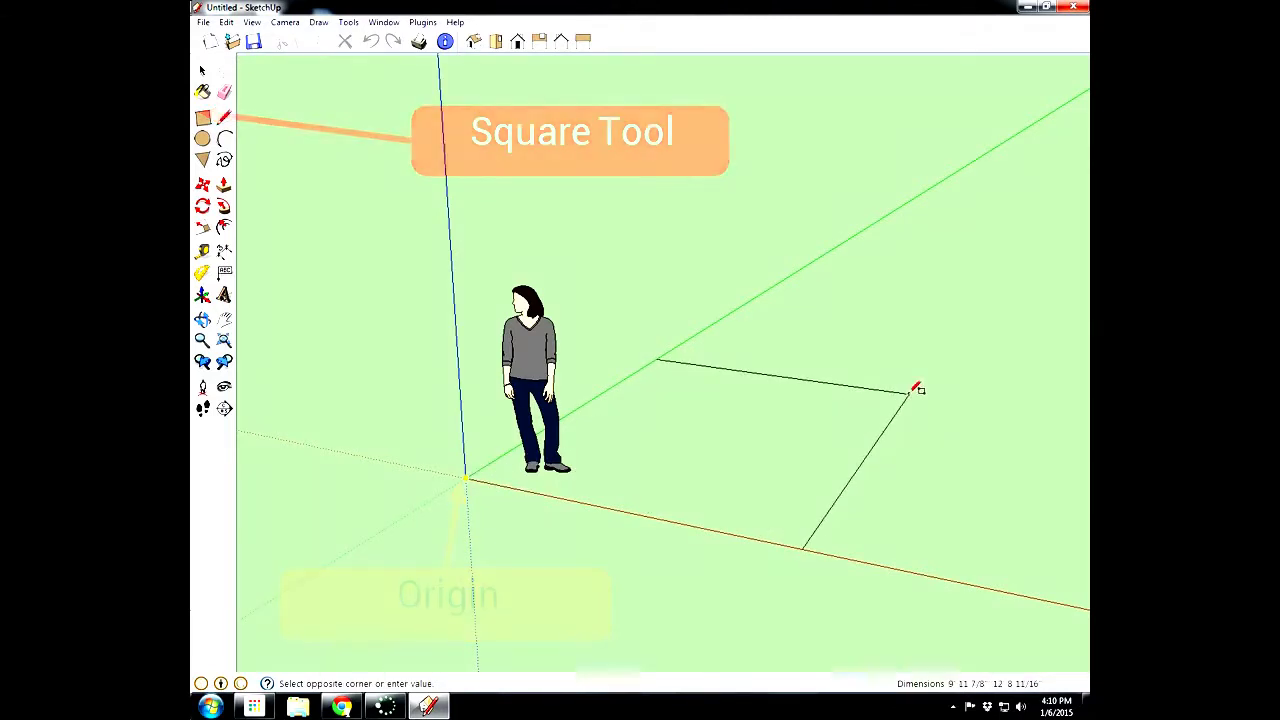
pyautogui.write('10,10')
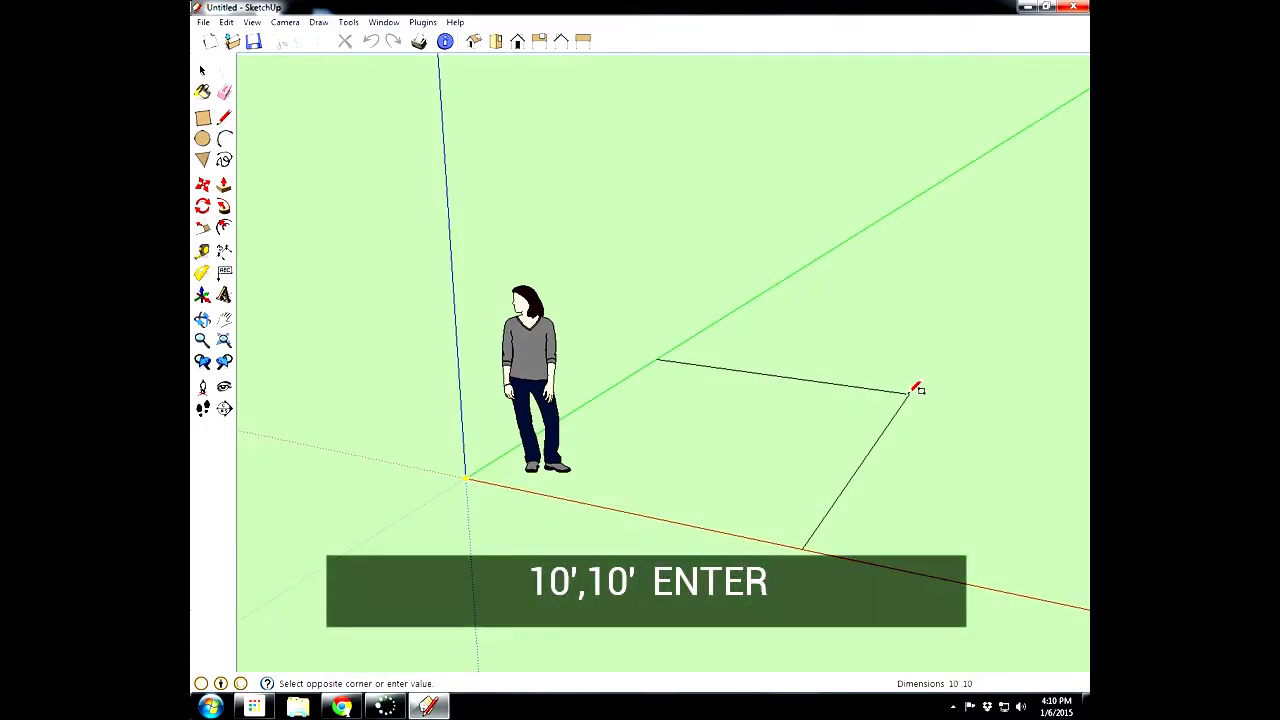
pyautogui.press('Return')
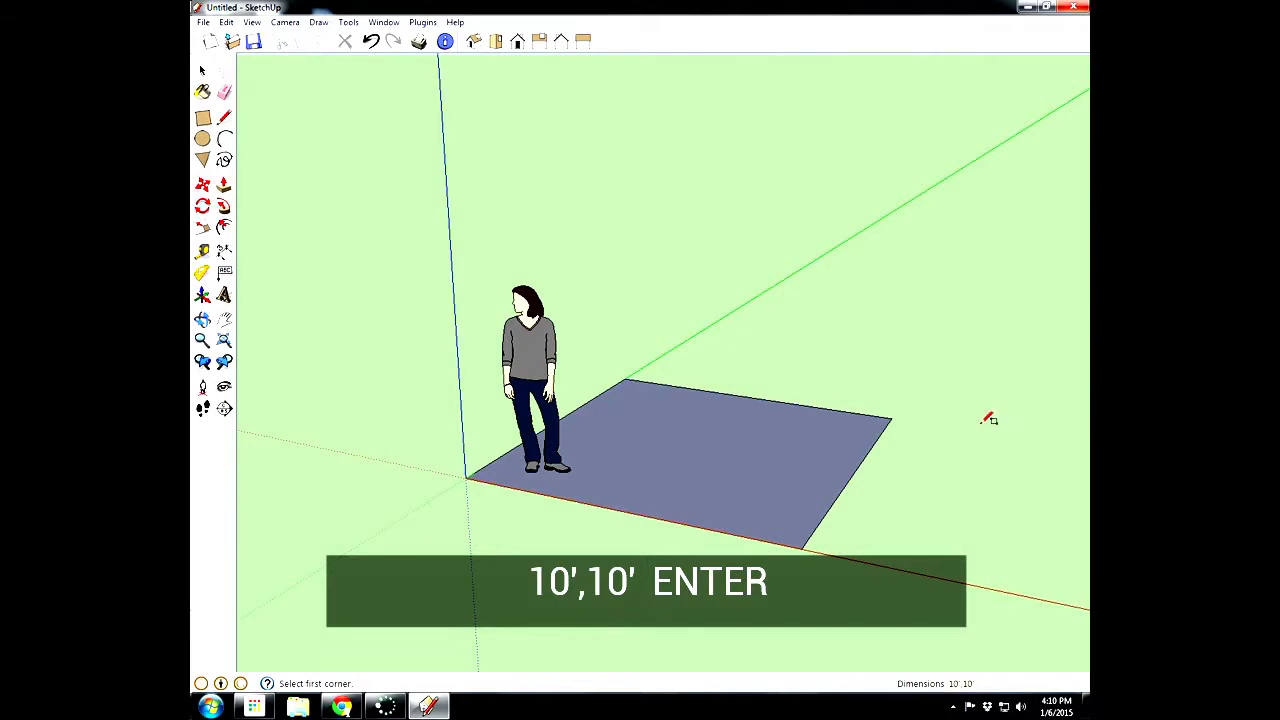
# Step: Push/Pull the inner 5' by 3' rectangle up into a 3'-tall box
pyautogui.moveTo(988, 419); pyautogui.dragTo(857, 537, button='middle')
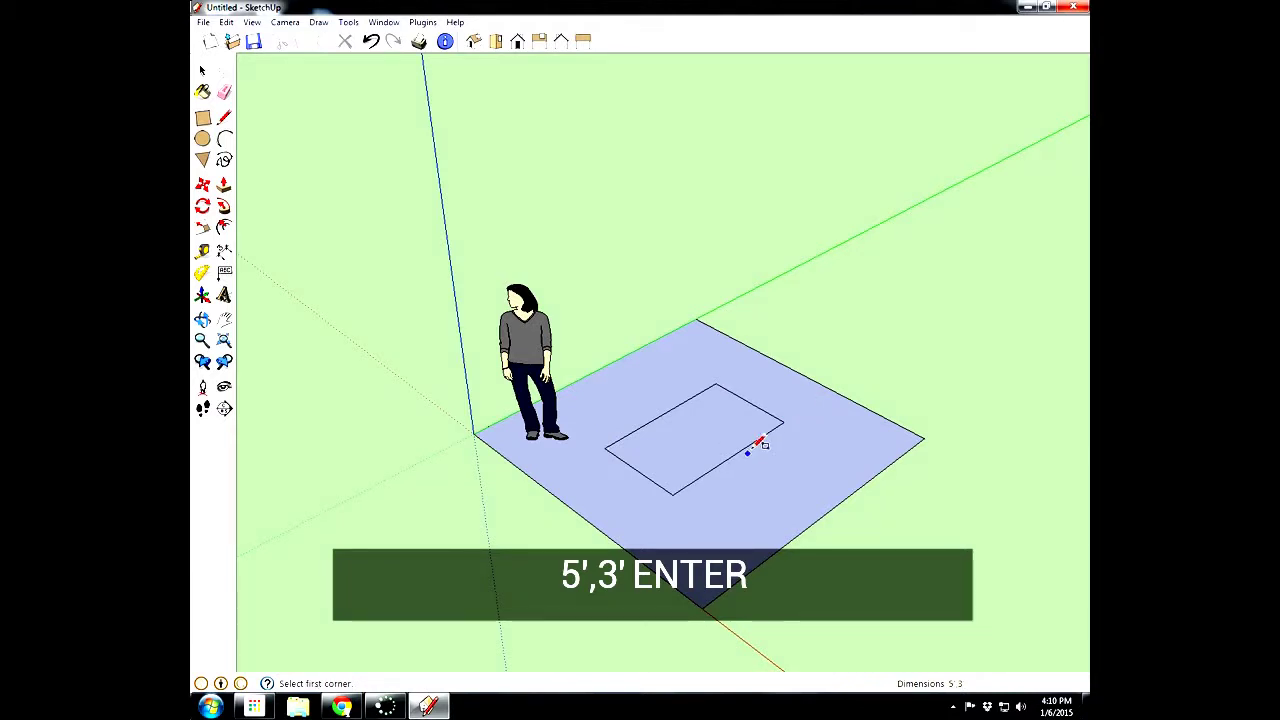
pyautogui.moveTo(587, 560); pyautogui.dragTo(666, 474, button='middle')
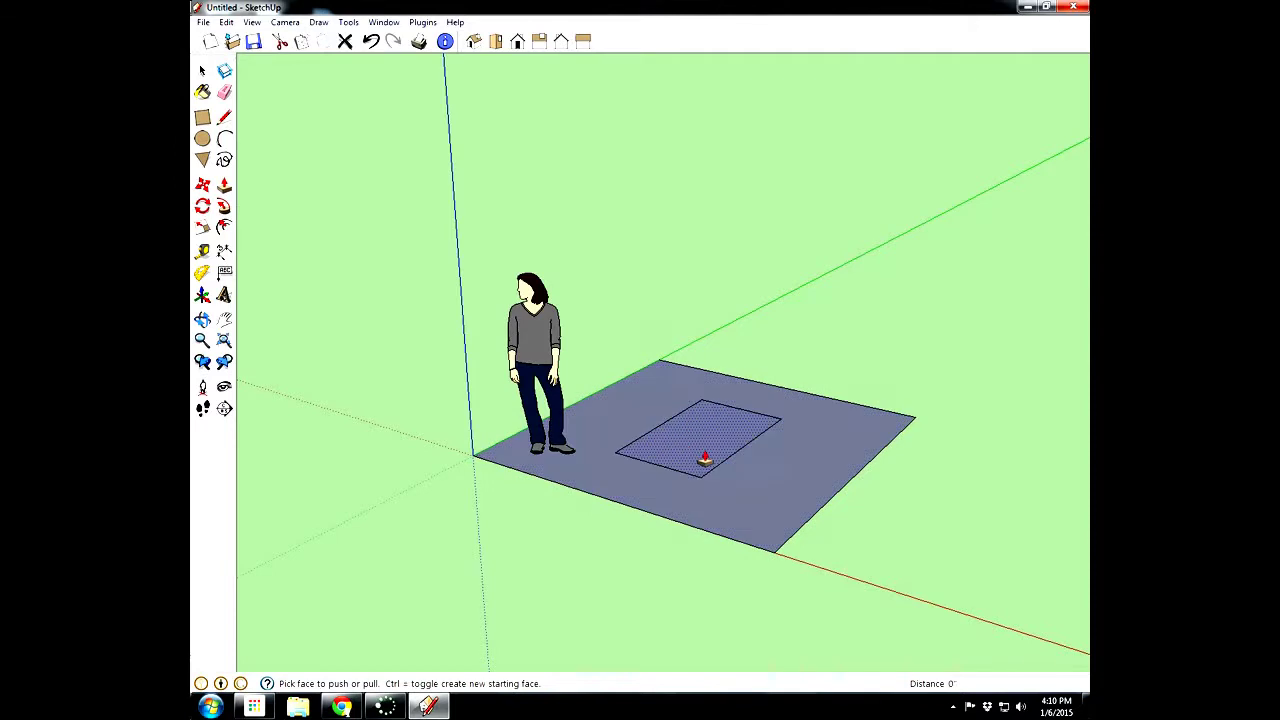
pyautogui.moveTo(706, 443); pyautogui.dragTo(706, 375)
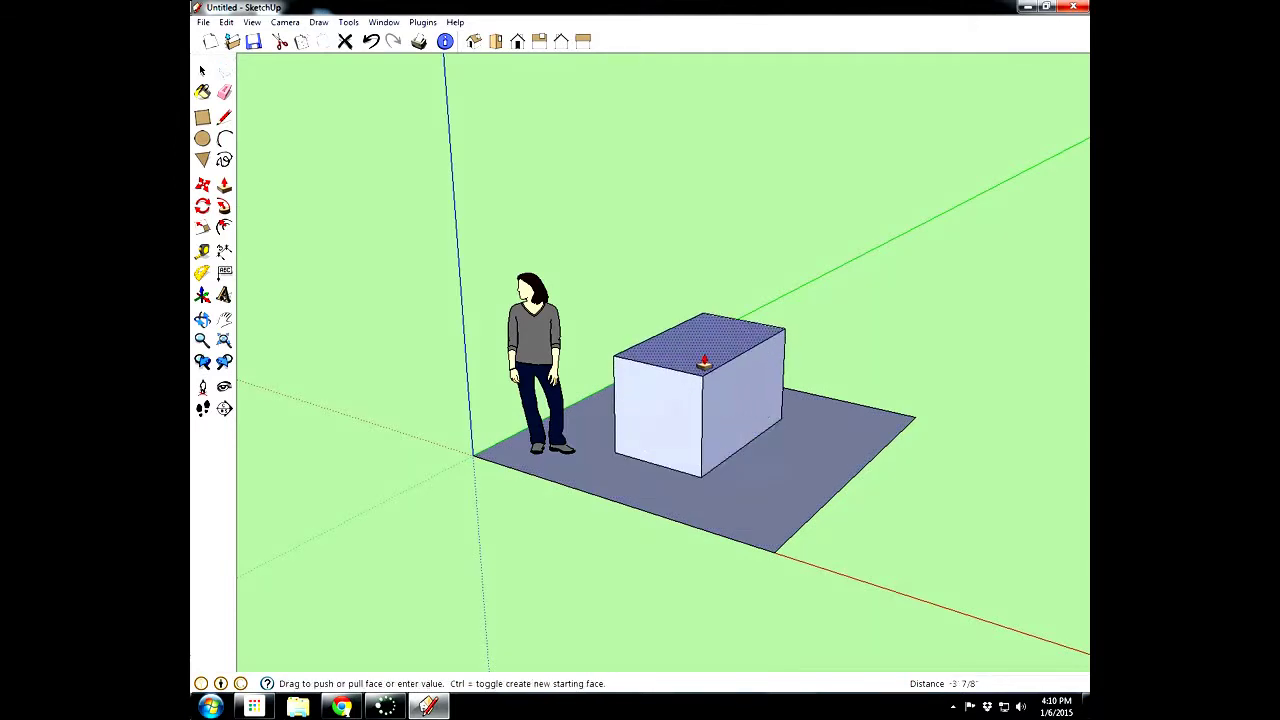
pyautogui.press('Return')
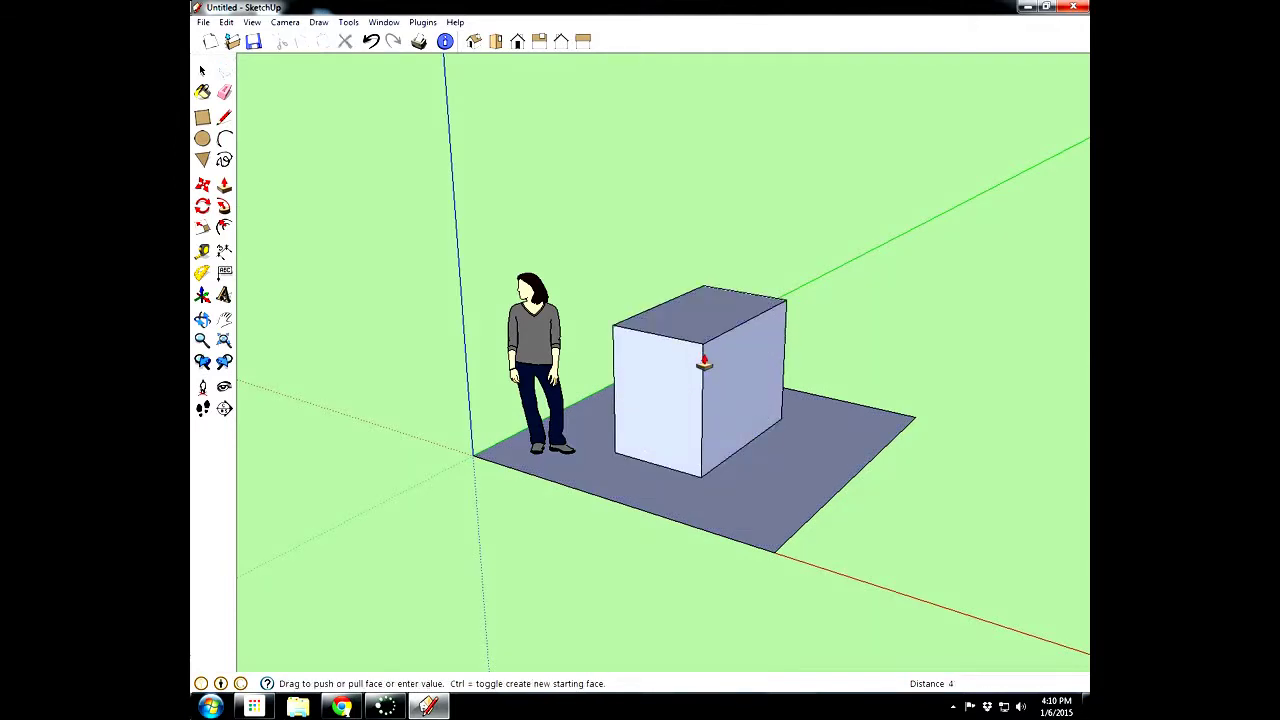
pyautogui.click(381, 40)
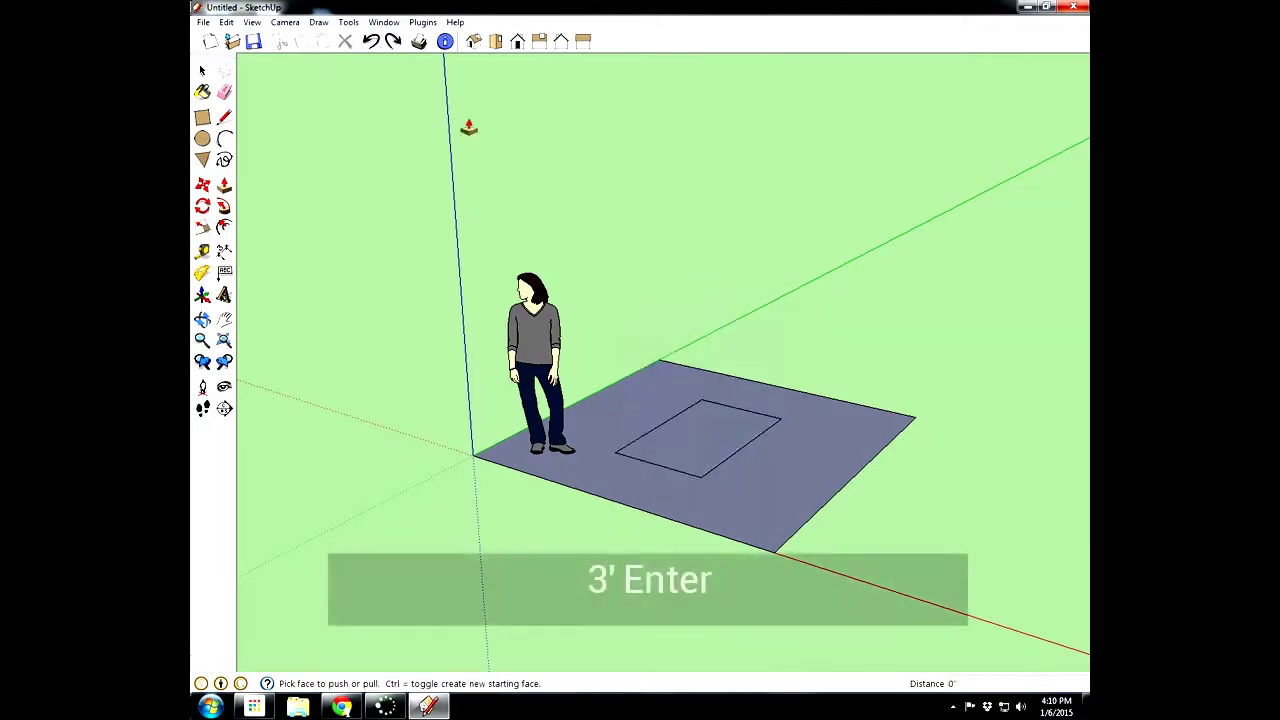
pyautogui.moveTo(694, 460); pyautogui.dragTo(693, 375)
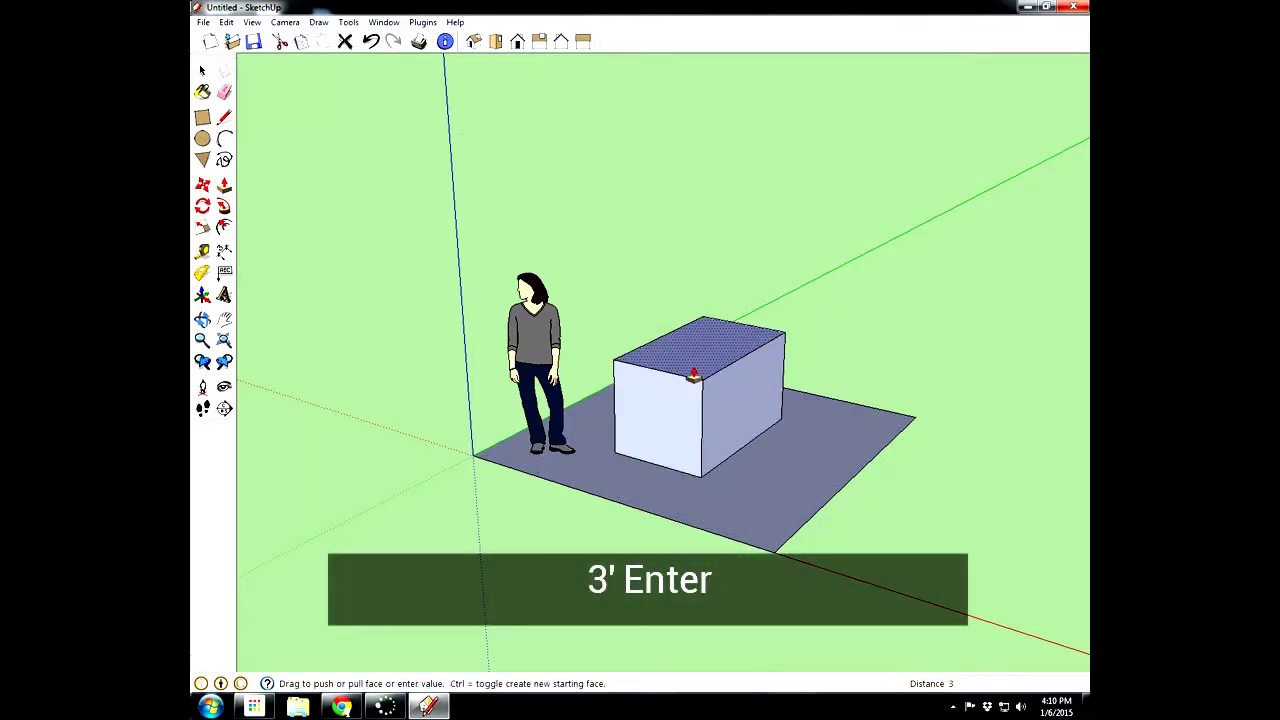
pyautogui.press('Return')
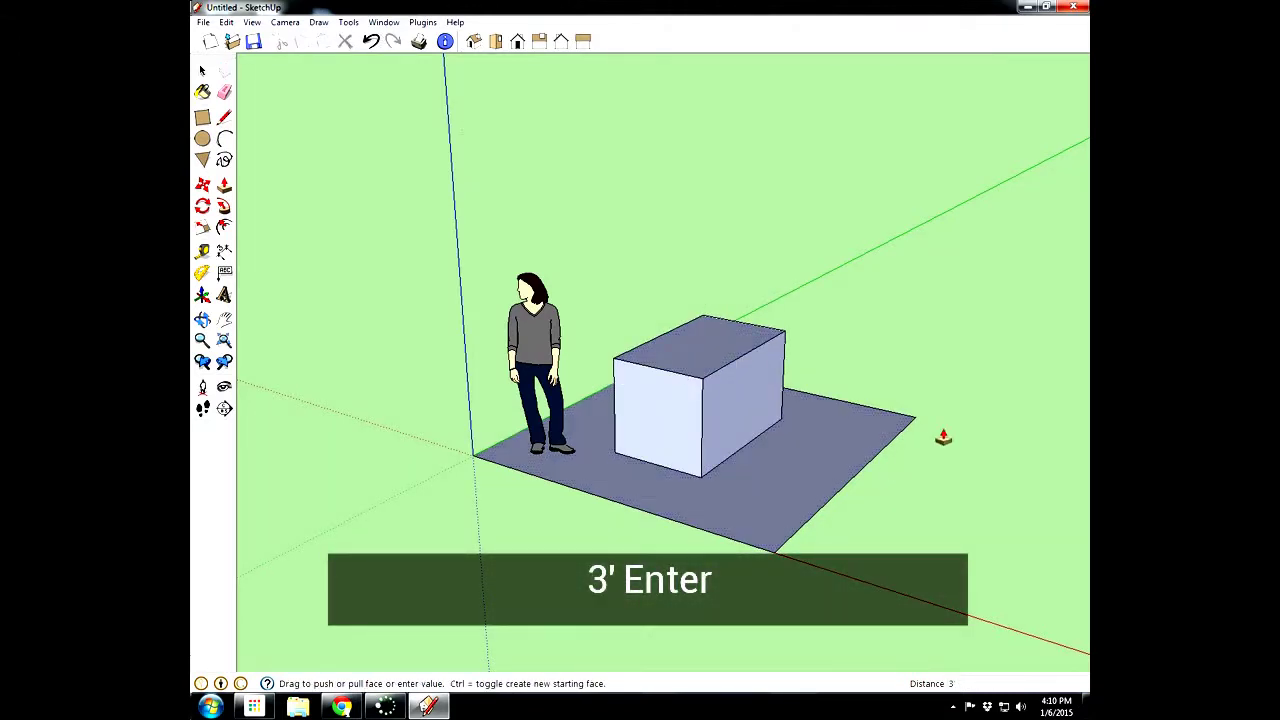
pyautogui.moveTo(943, 437); pyautogui.dragTo(962, 466, button='middle')
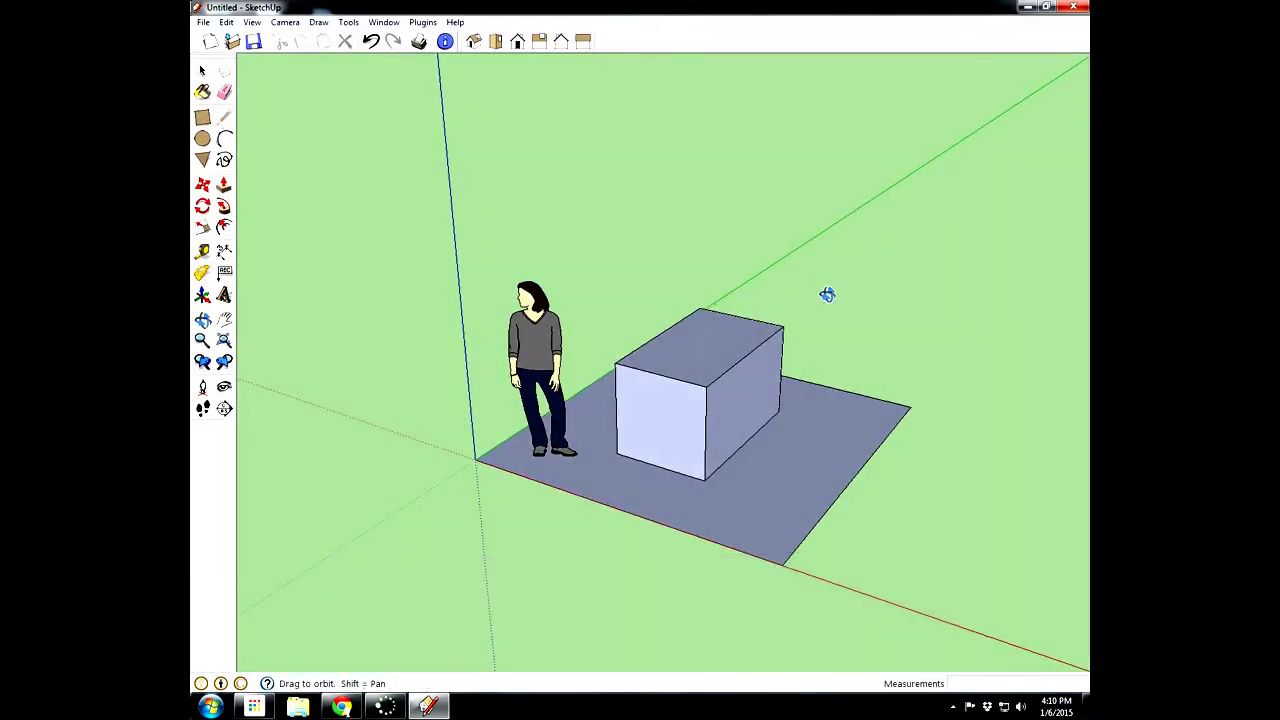
# Step: Draw a line joining the midpoints of the box top's edges
pyautogui.moveTo(826, 291); pyautogui.dragTo(734, 423, button='middle')
pyautogui.press('l')
pyautogui.moveTo(734, 354)
pyautogui.mouseDown(button='middle')
pyautogui.moveTo(794, 366)
pyautogui.moveTo(738, 377)
pyautogui.mouseUp(button='middle')
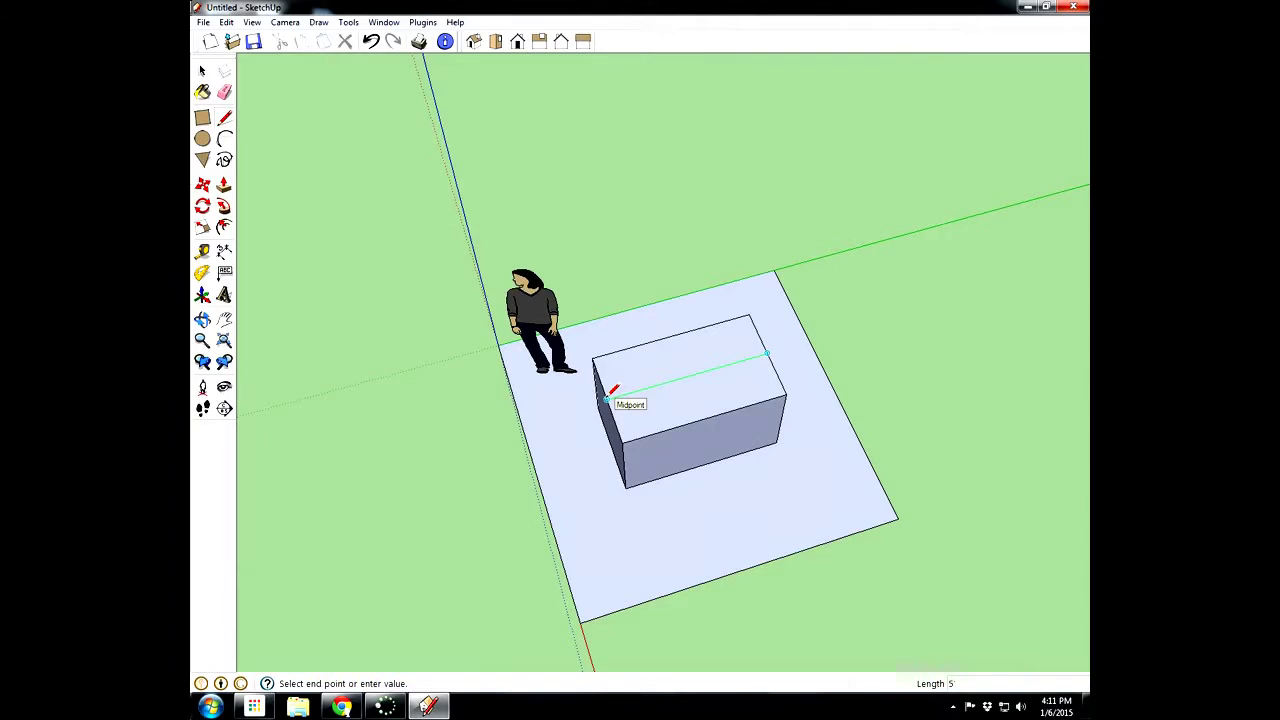
pyautogui.moveTo(543, 488)
pyautogui.mouseDown(button='middle')
pyautogui.moveTo(777, 363)
pyautogui.moveTo(504, 440)
pyautogui.moveTo(899, 263)
pyautogui.moveTo(879, 253)
pyautogui.mouseUp(button='middle')
# Step: Move the middle line 2' straight up along the blue axis to form the ridge
pyautogui.click(202, 184)
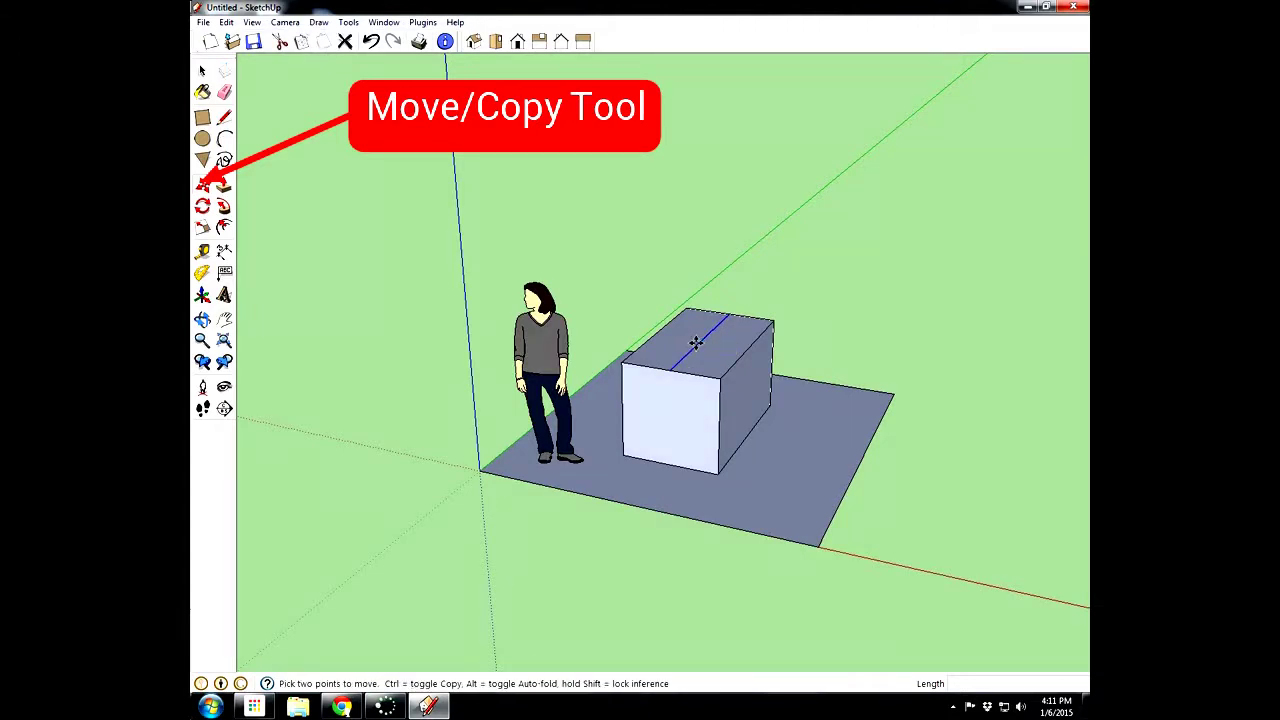
pyautogui.moveTo(697, 340); pyautogui.dragTo(699, 293)
pyautogui.press('Up')
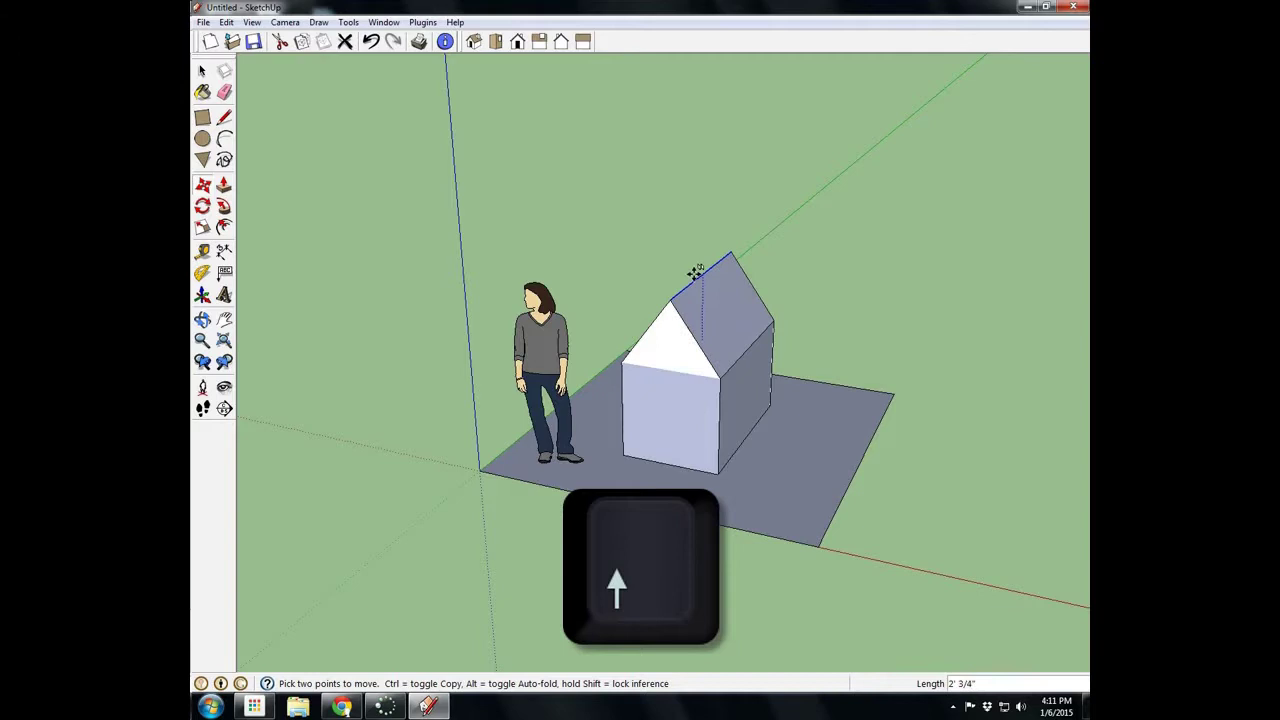
pyautogui.write("2'")
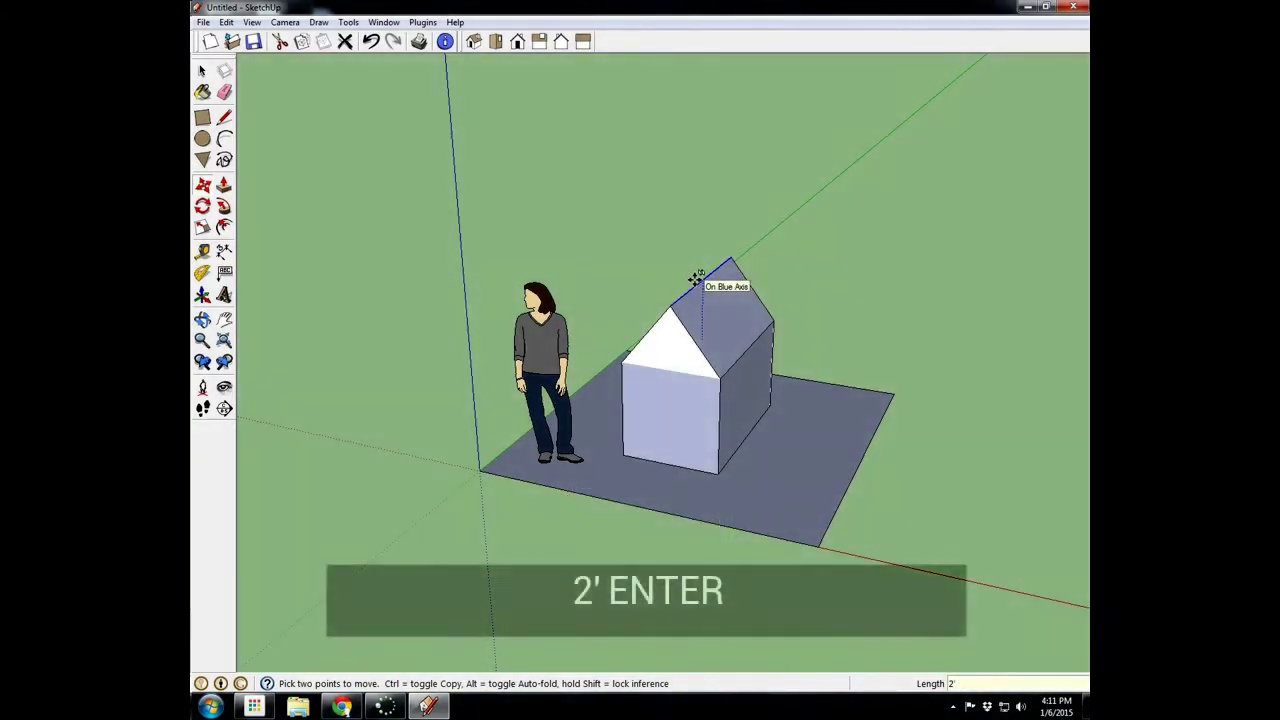
pyautogui.press('Return')
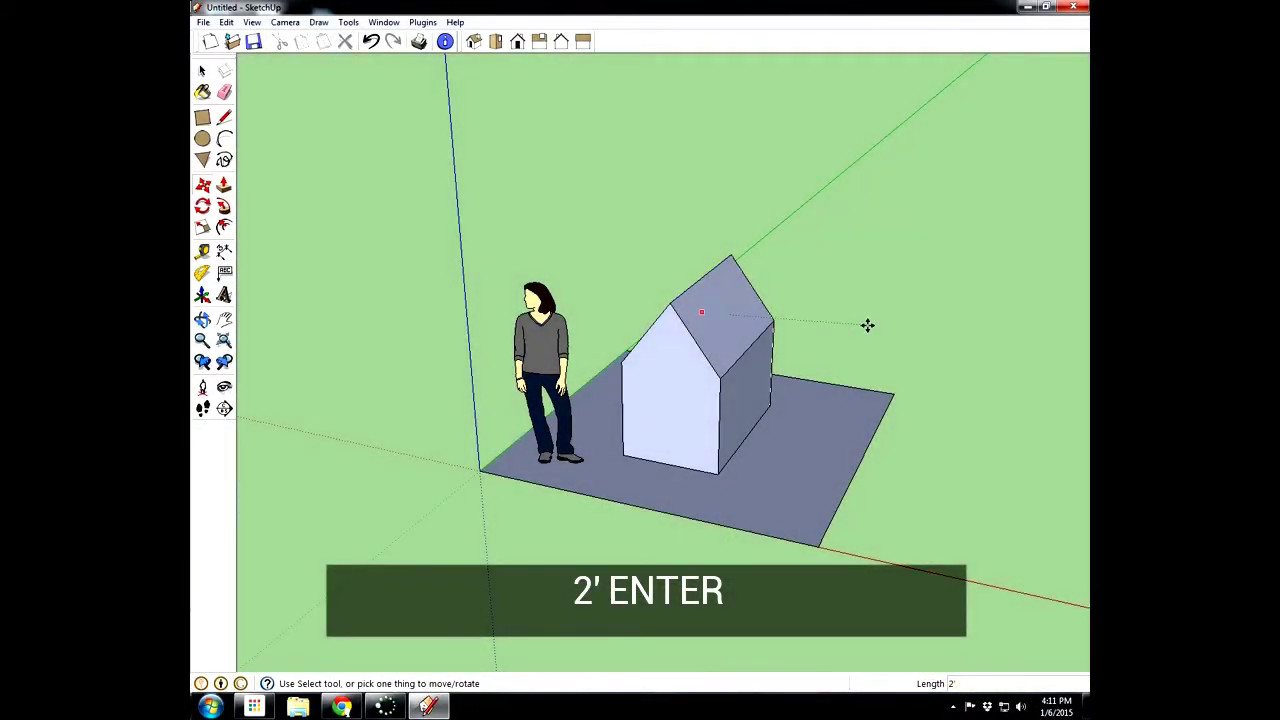
pyautogui.moveTo(866, 323)
pyautogui.mouseDown(button='middle')
pyautogui.moveTo(776, 390)
pyautogui.moveTo(864, 326)
pyautogui.mouseUp(button='middle')
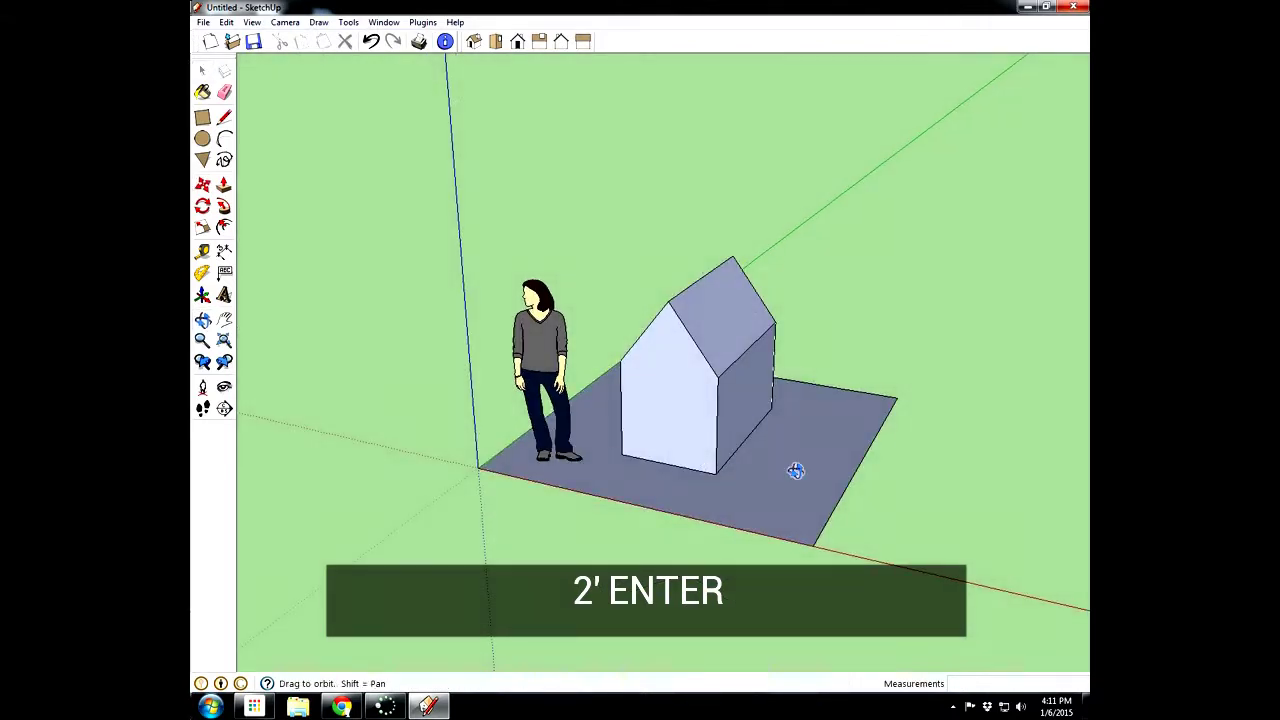
pyautogui.moveTo(797, 466); pyautogui.dragTo(571, 514, button='middle')
# Step: Thicken both roof slabs by 2 inches with Push/Pull
pyautogui.scroll(1, 498, 505)
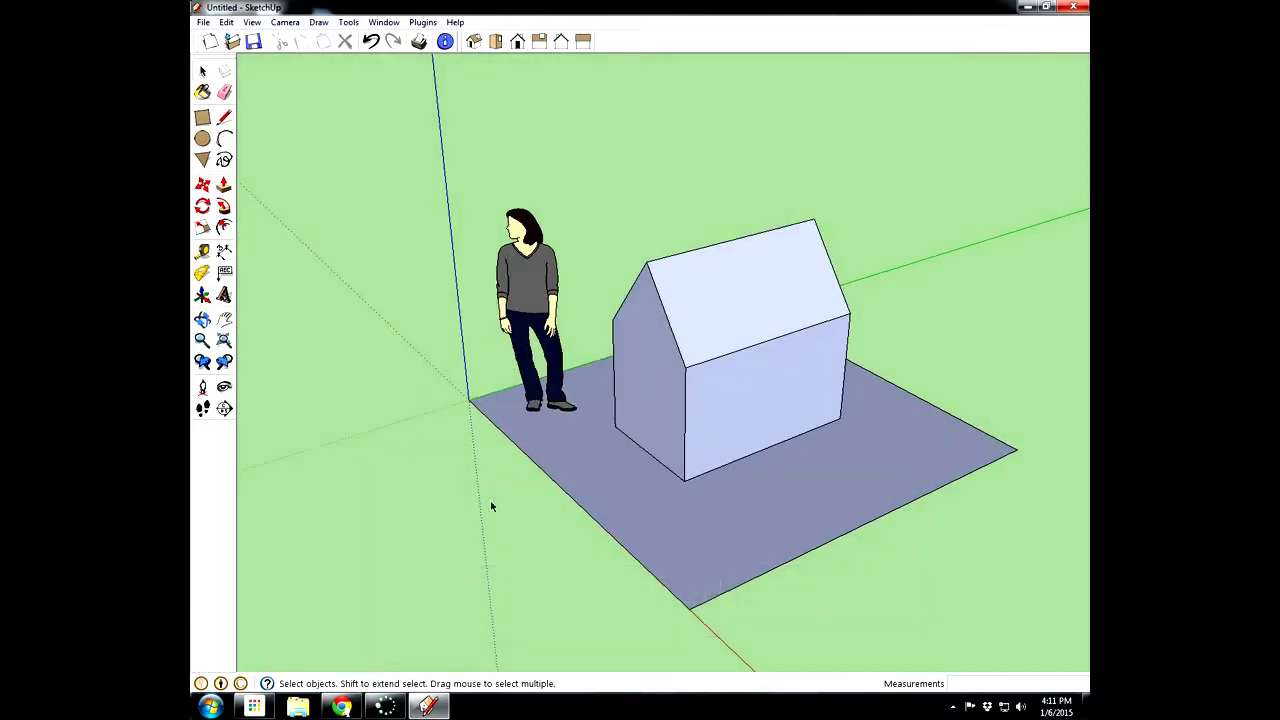
pyautogui.moveTo(491, 506); pyautogui.dragTo(598, 448, button='middle')
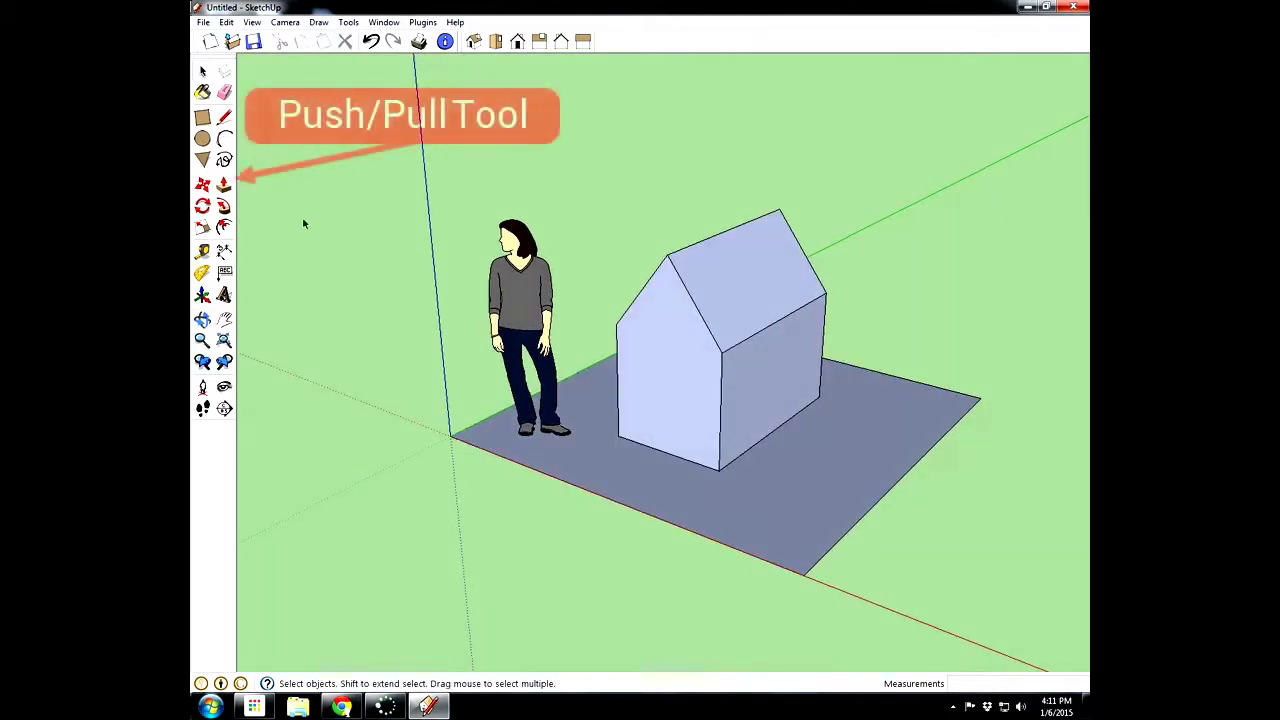
pyautogui.click(224, 186)
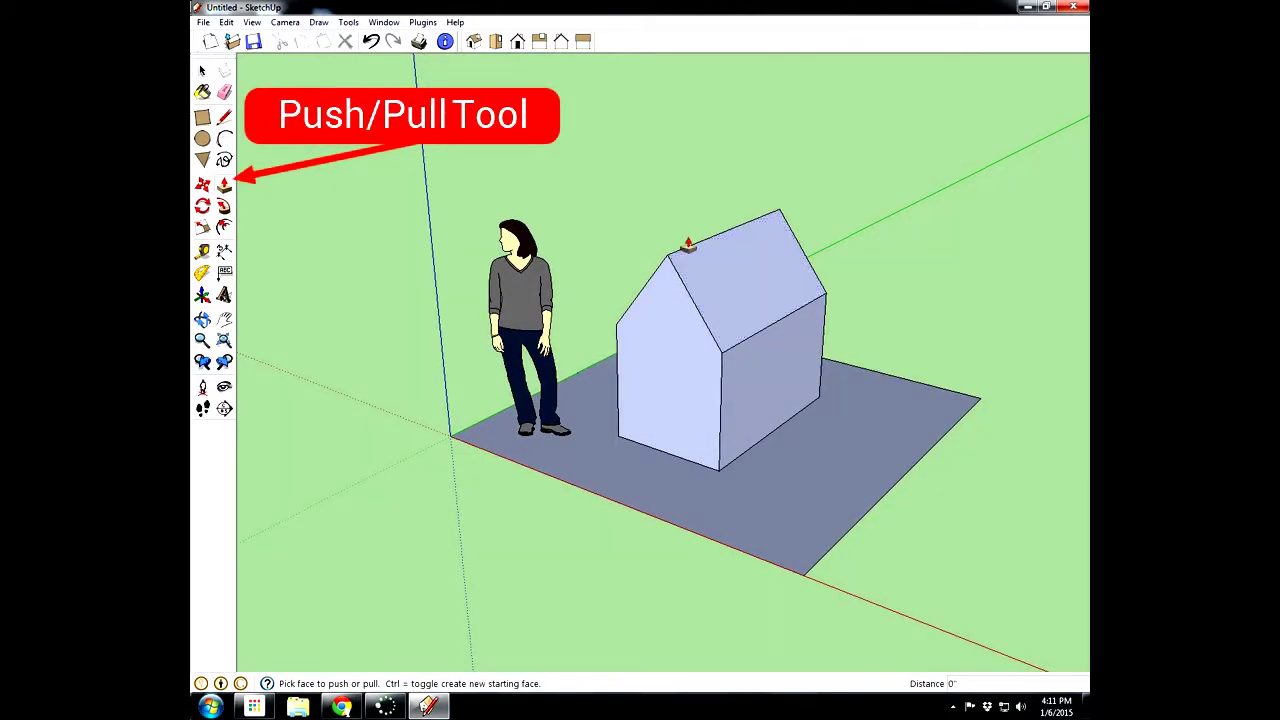
pyautogui.moveTo(706, 280); pyautogui.dragTo(806, 329, button='middle')
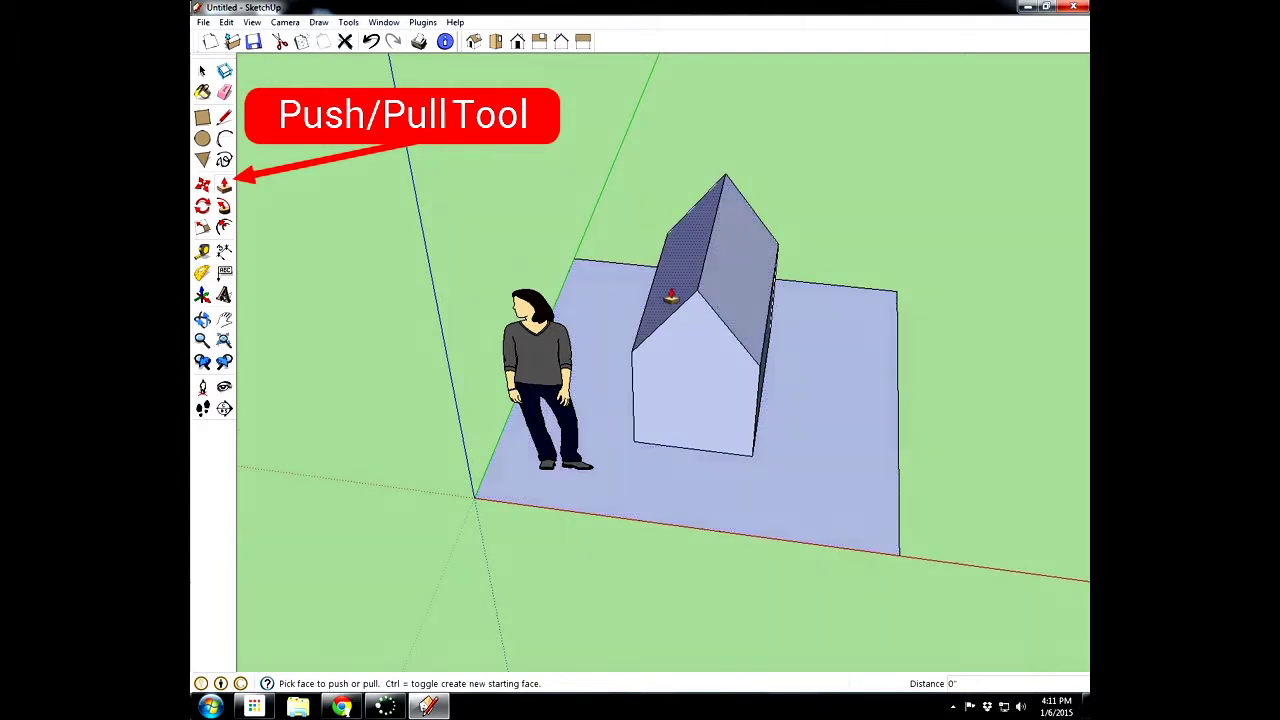
pyautogui.scroll(5, 785, 300)
pyautogui.moveTo(680, 340); pyautogui.dragTo(680, 229, button='middle')
pyautogui.moveTo(680, 229); pyautogui.dragTo(740, 229)
pyautogui.press('ctrl')
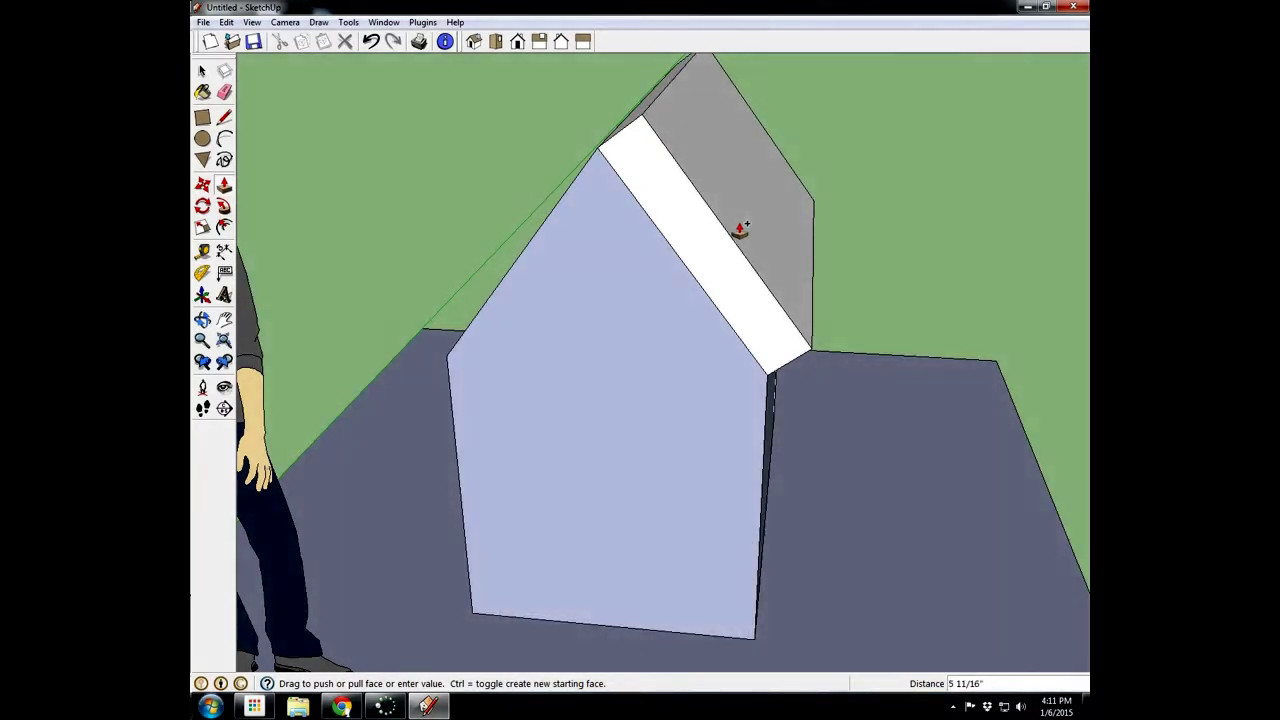
pyautogui.write('"')
pyautogui.press('Return')
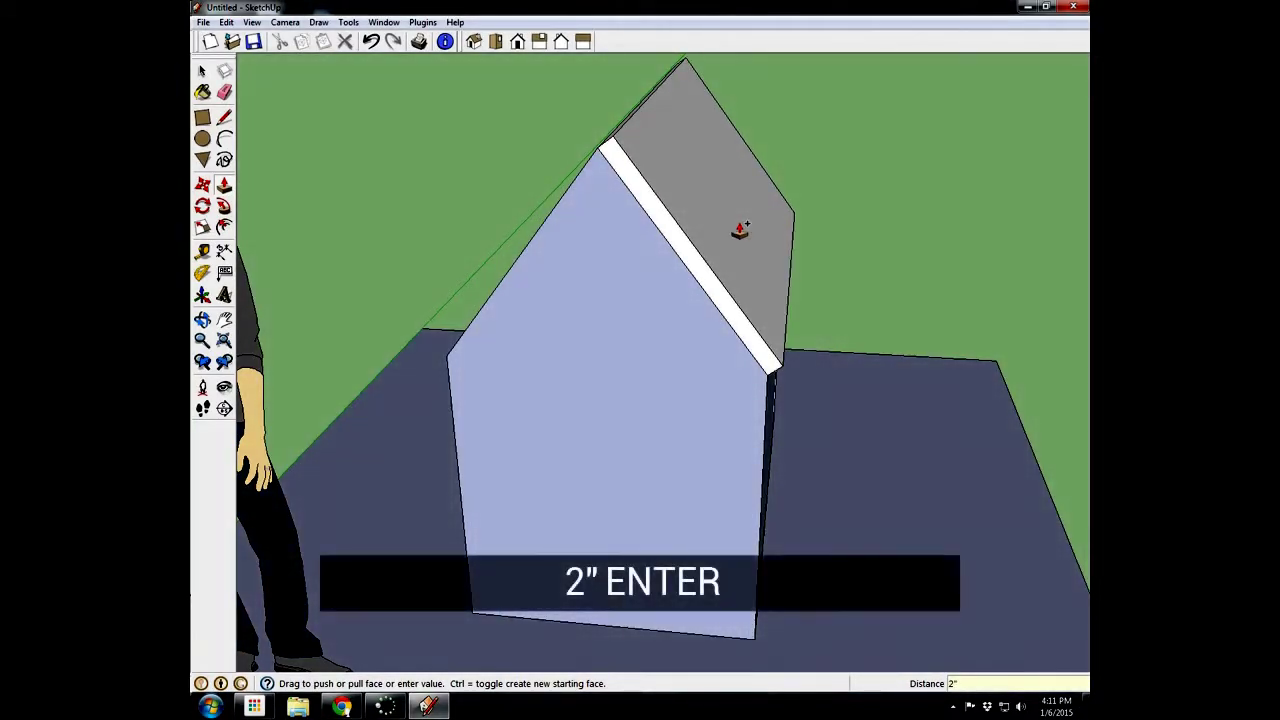
pyautogui.moveTo(491, 349); pyautogui.dragTo(643, 380, button='middle')
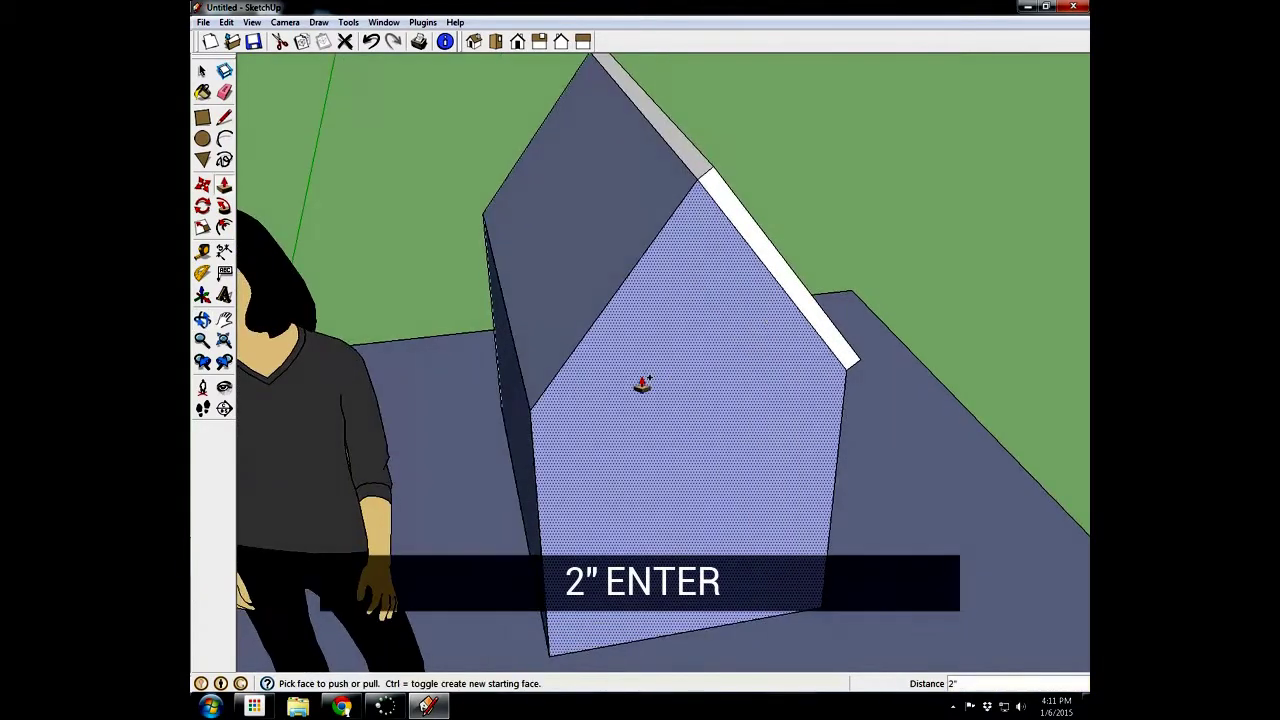
pyautogui.doubleClick(565, 236)
# Step: Extend the roof 3 inches past the walls at the eave and the gable end
pyautogui.moveTo(994, 371); pyautogui.dragTo(748, 188, button='middle')
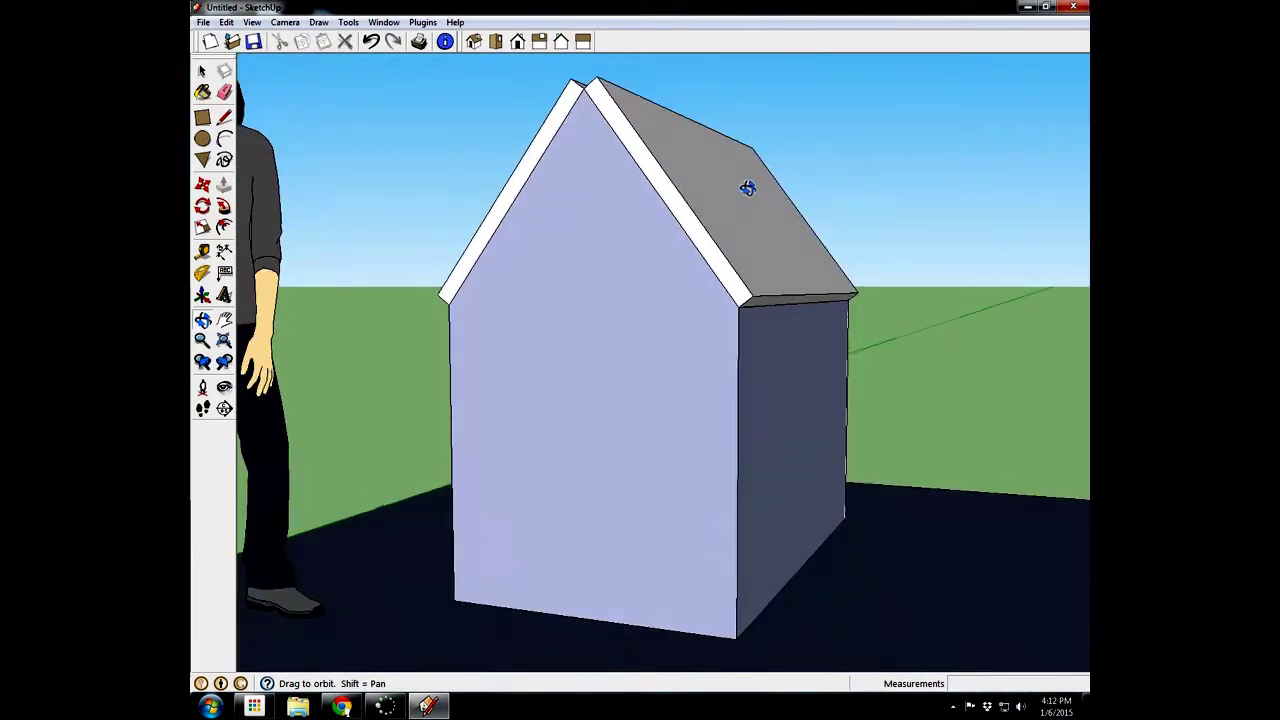
pyautogui.scroll(3, 897, 360)
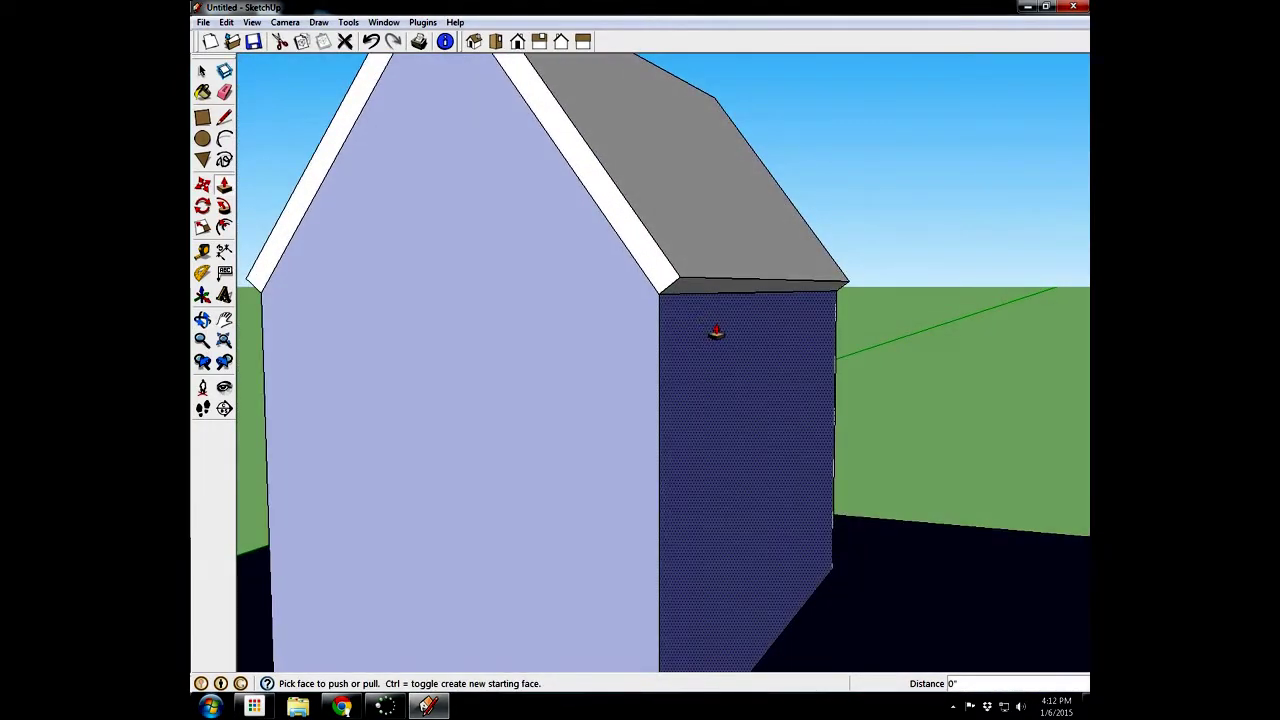
pyautogui.moveTo(813, 305); pyautogui.dragTo(857, 257, button='middle')
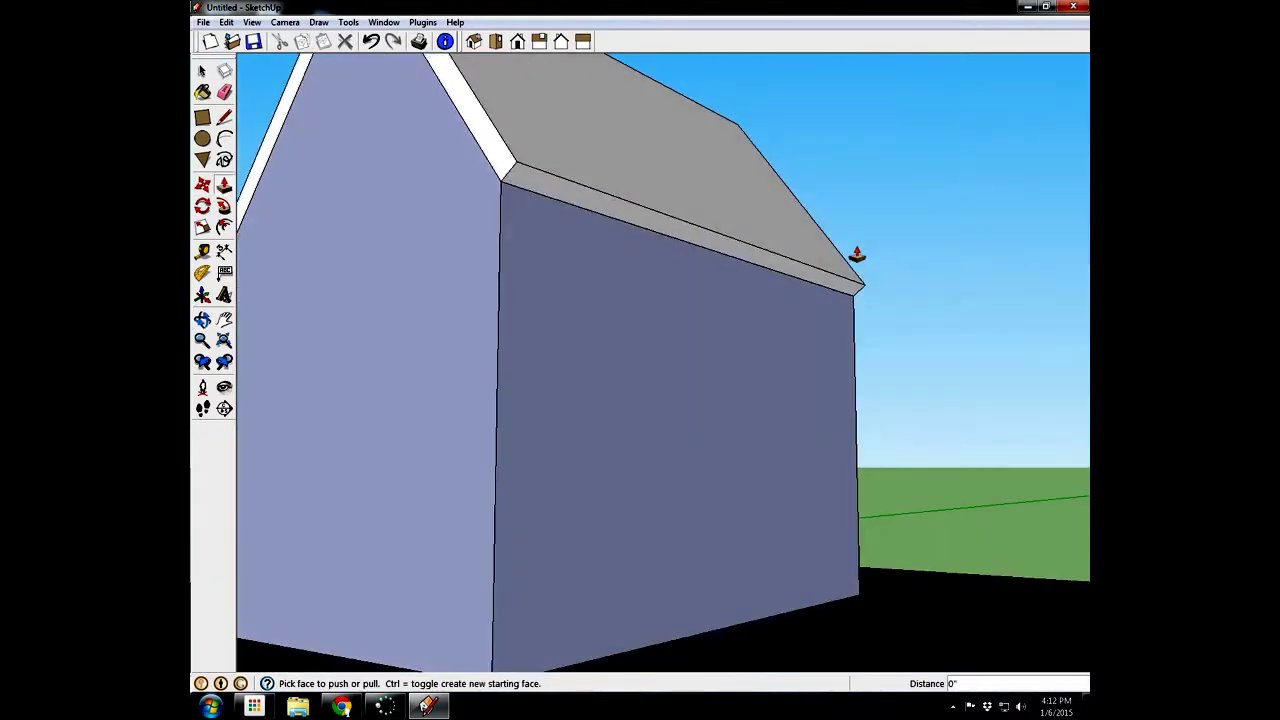
pyautogui.moveTo(584, 210); pyautogui.dragTo(605, 235)
pyautogui.write('3"')
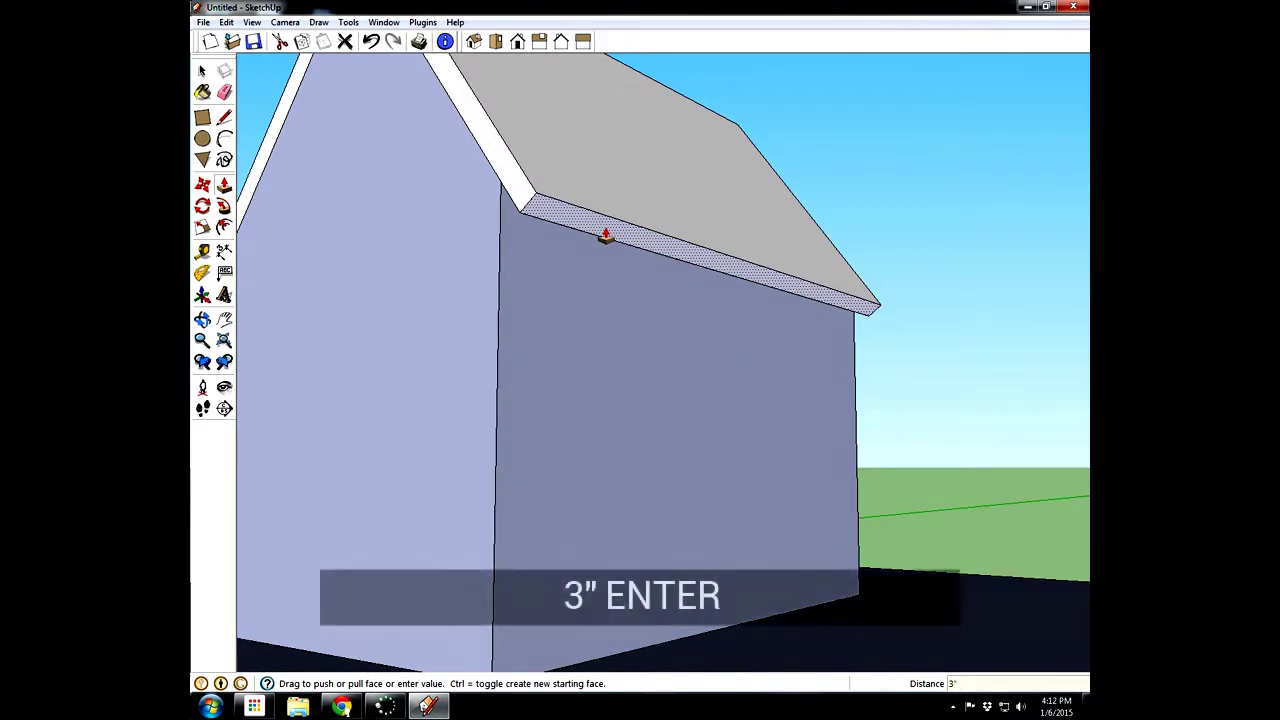
pyautogui.press('Return')
pyautogui.moveTo(444, 290); pyautogui.dragTo(734, 266, button='middle')
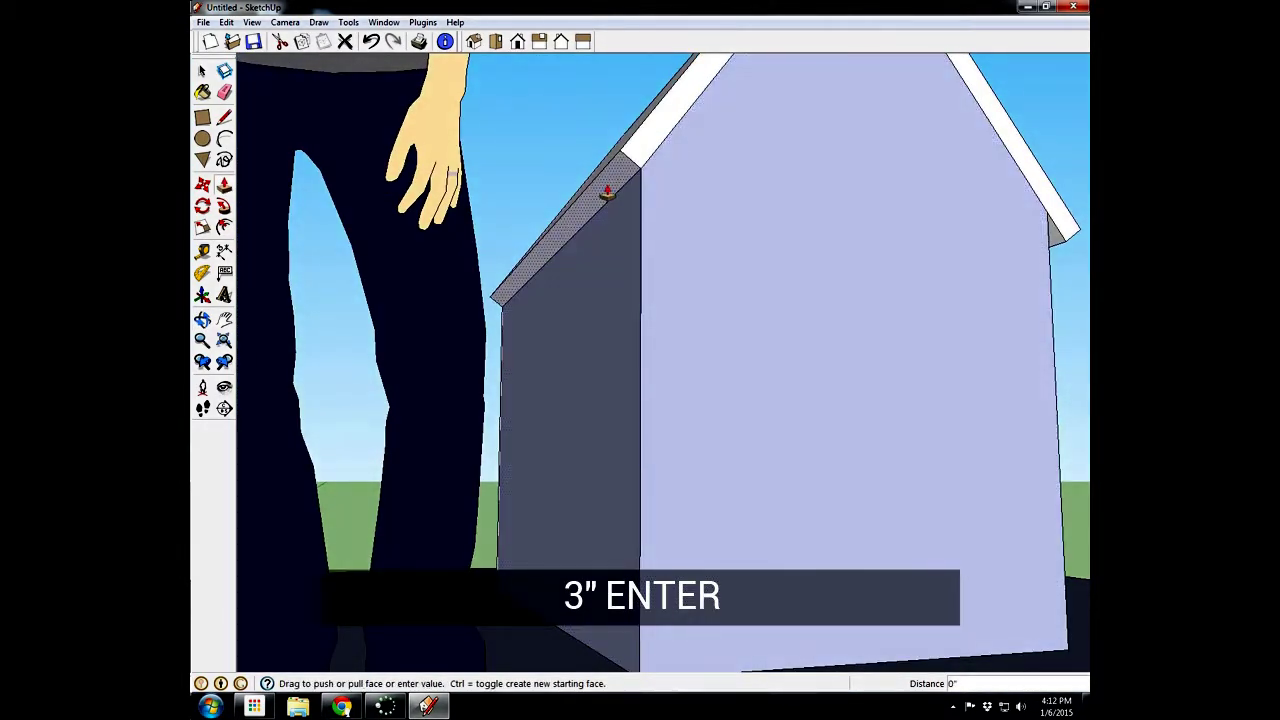
pyautogui.moveTo(826, 209); pyautogui.dragTo(500, 446, button='middle')
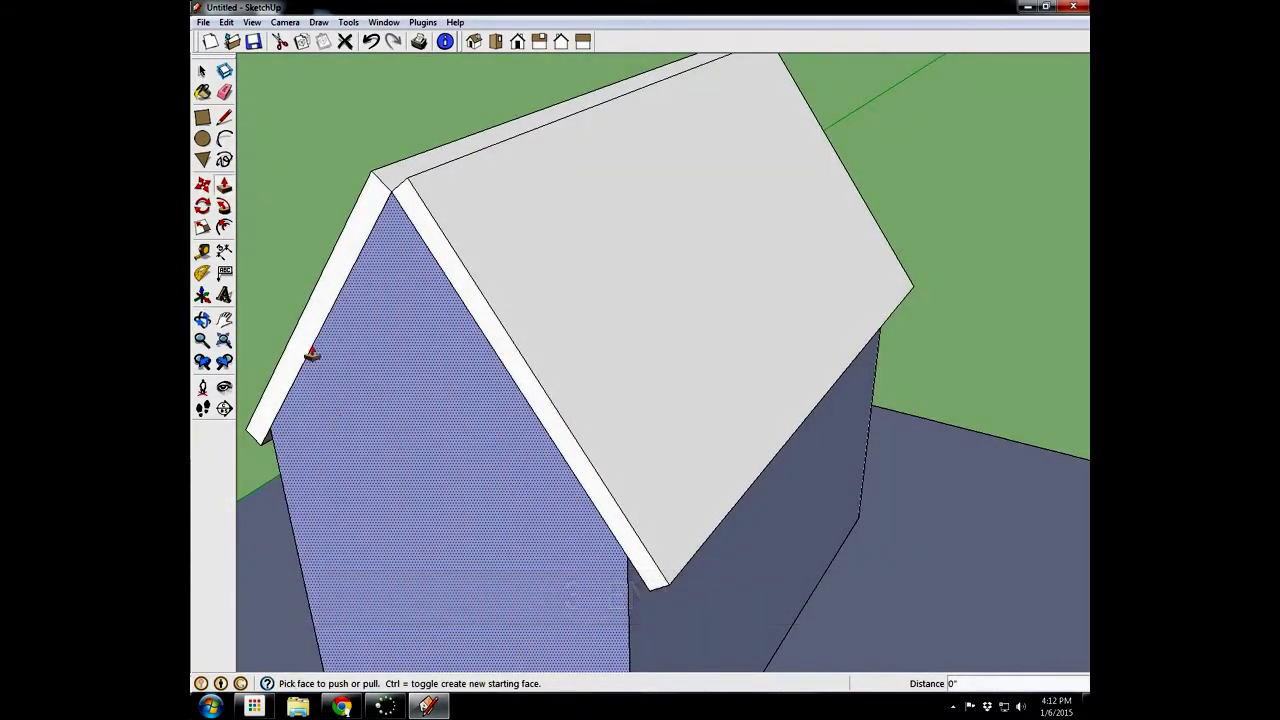
pyautogui.doubleClick(309, 320)
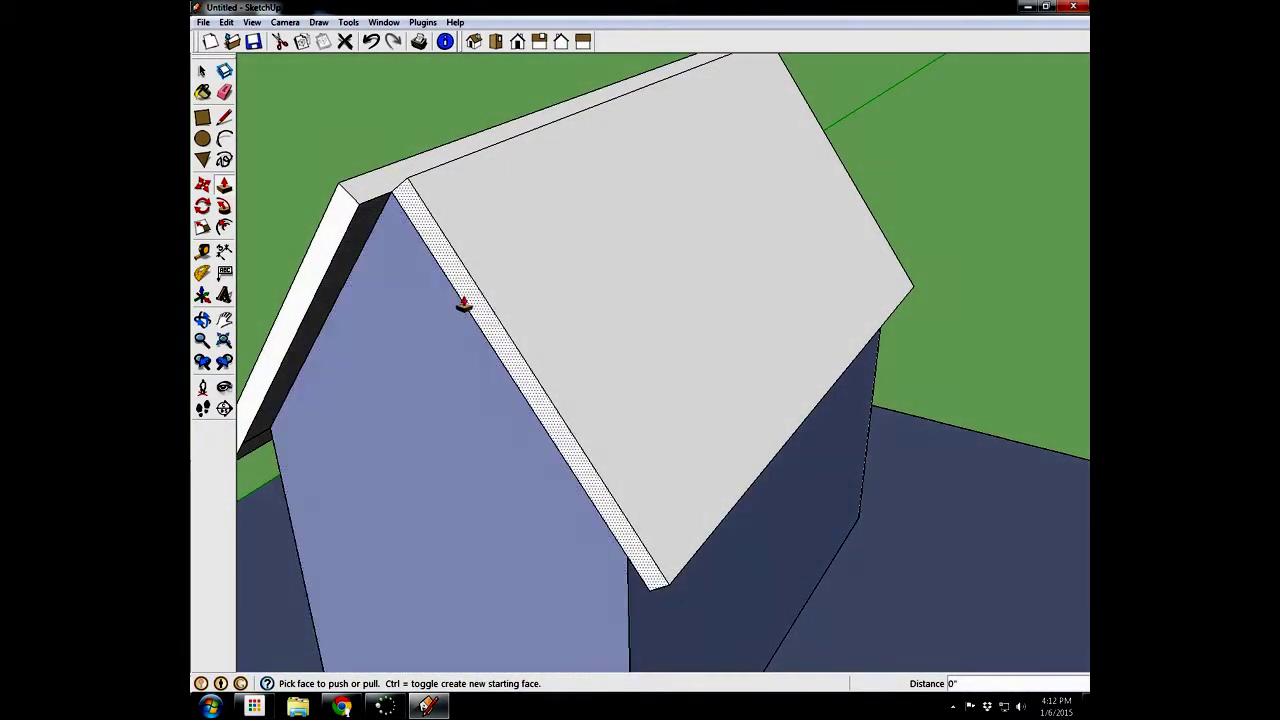
pyautogui.moveTo(934, 320); pyautogui.dragTo(623, 300, button='middle')
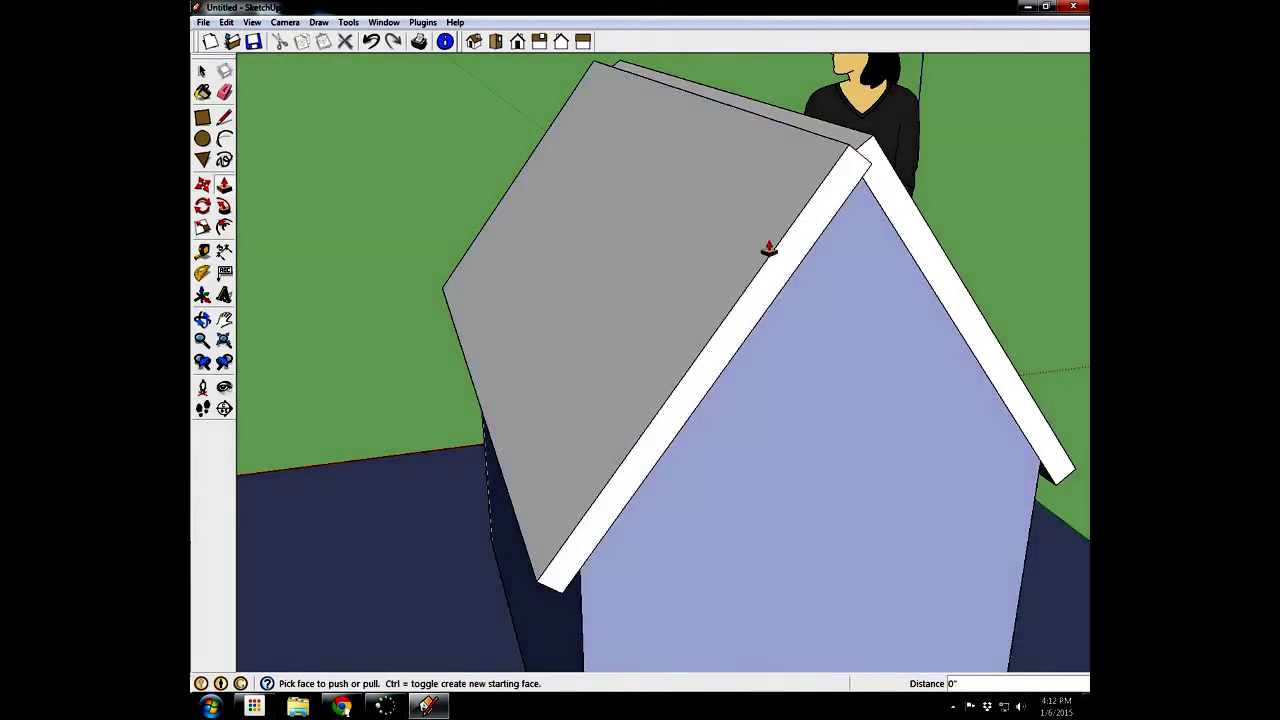
pyautogui.moveTo(1009, 280); pyautogui.dragTo(388, 424, button='middle')
pyautogui.moveTo(450, 457); pyautogui.dragTo(606, 351, button='middle')
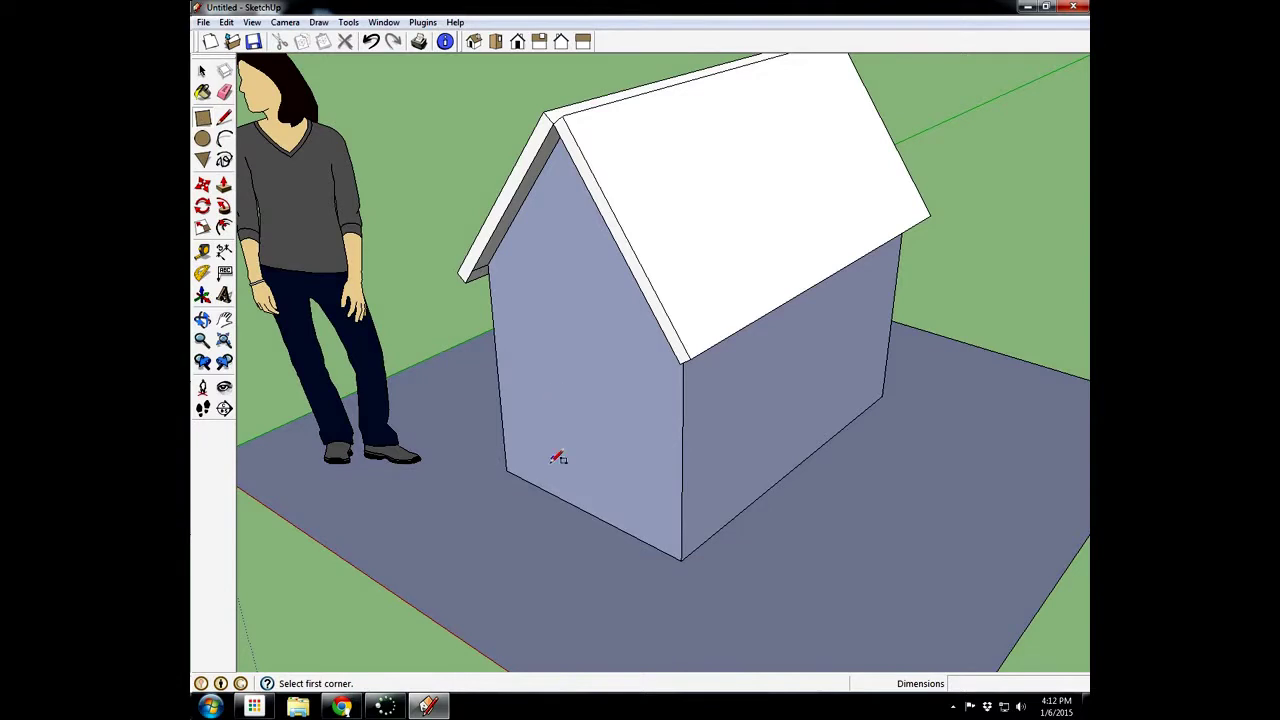
# Step: Outline a door rectangle on the front wall with an arc across its top
pyautogui.click(524, 478)
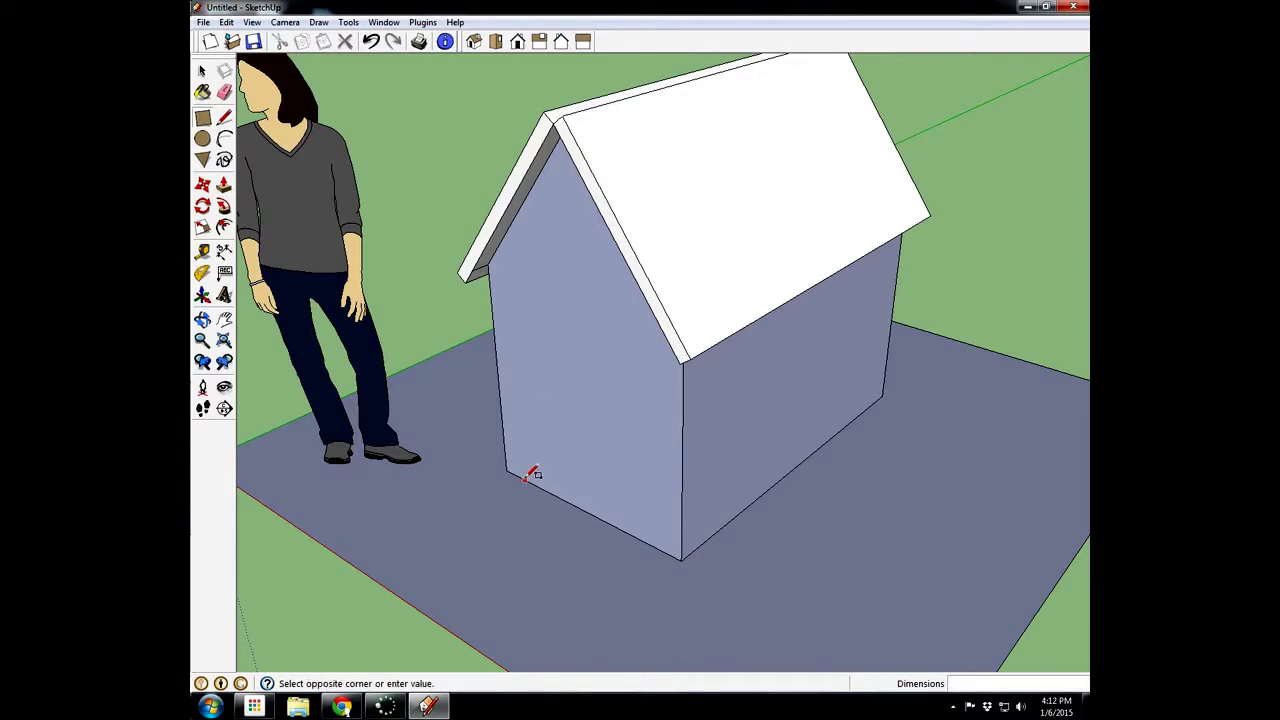
pyautogui.click(660, 382)
pyautogui.moveTo(510, 450); pyautogui.dragTo(643, 357, button='middle')
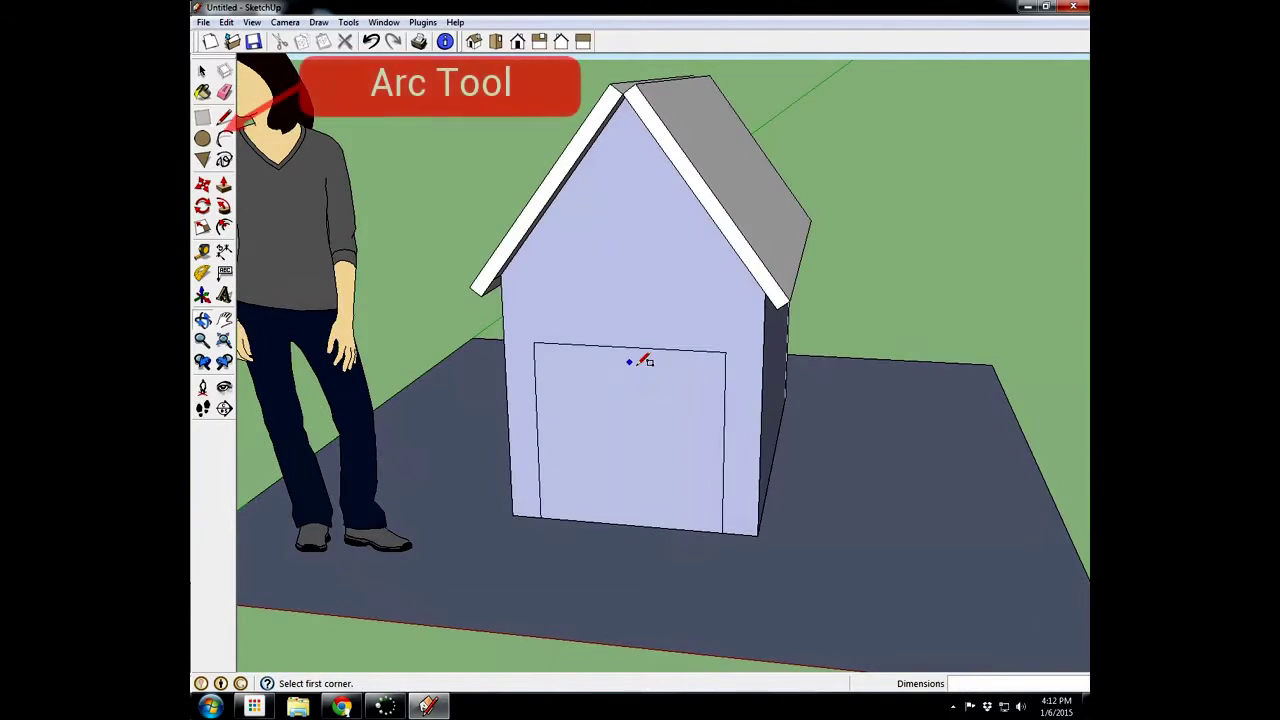
pyautogui.click(224, 139)
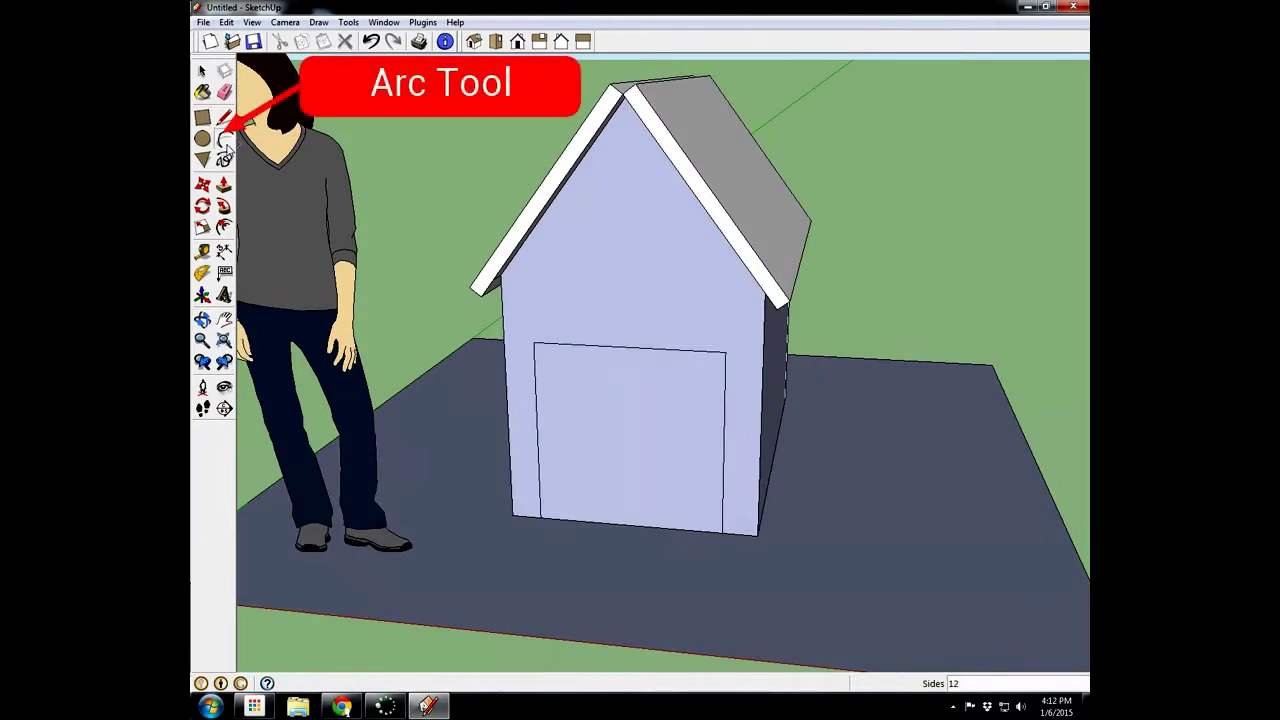
pyautogui.click(534, 341)
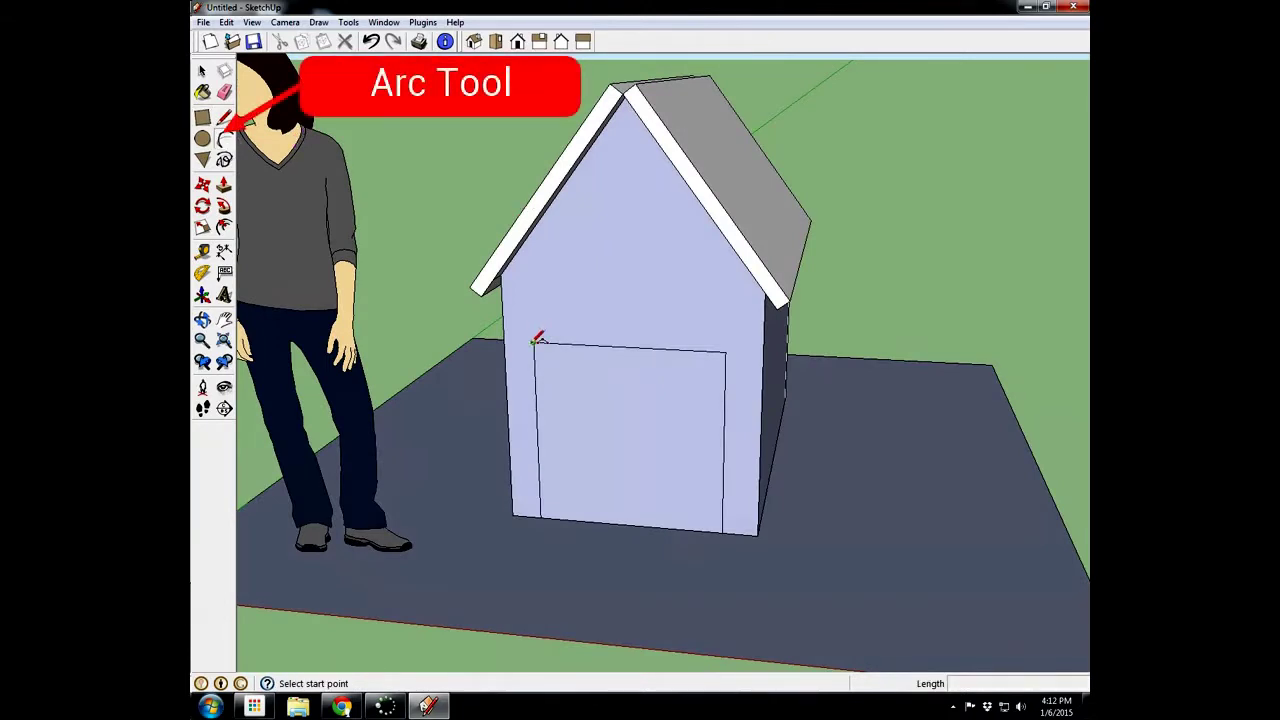
pyautogui.click(727, 350)
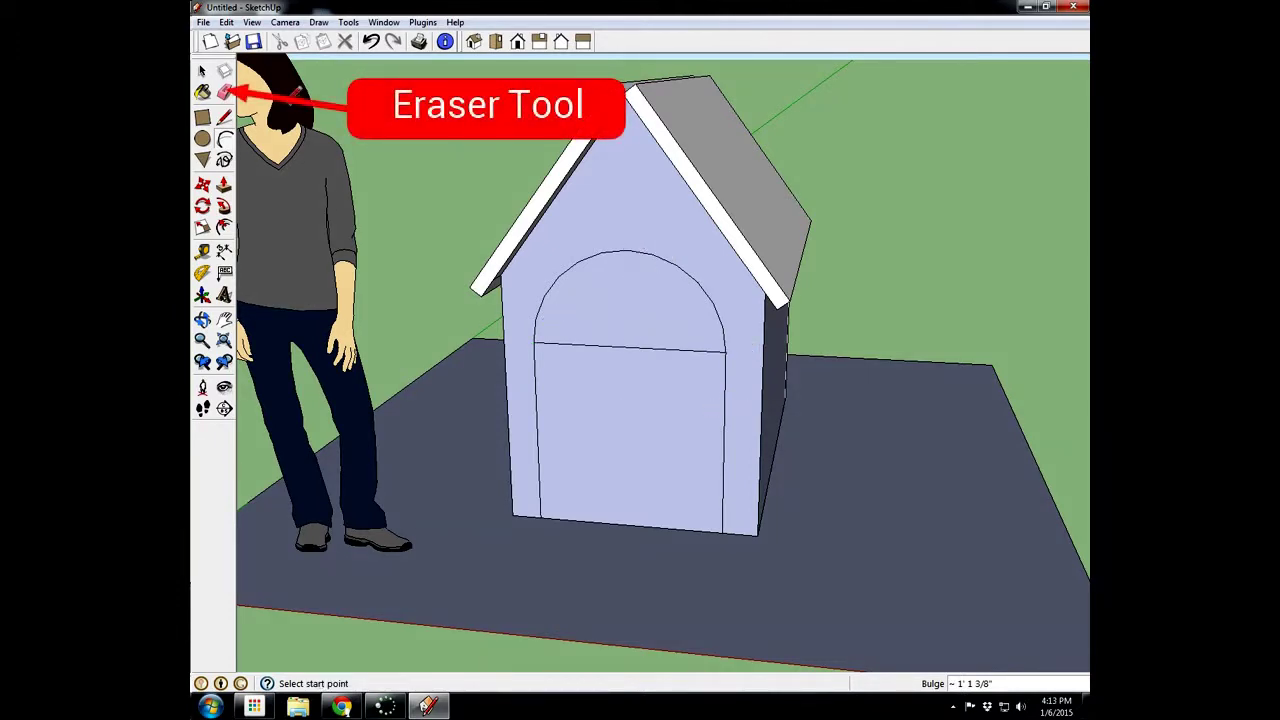
# Step: Erase the dividing line and recess the arched door face 6 inches
pyautogui.click(225, 93)
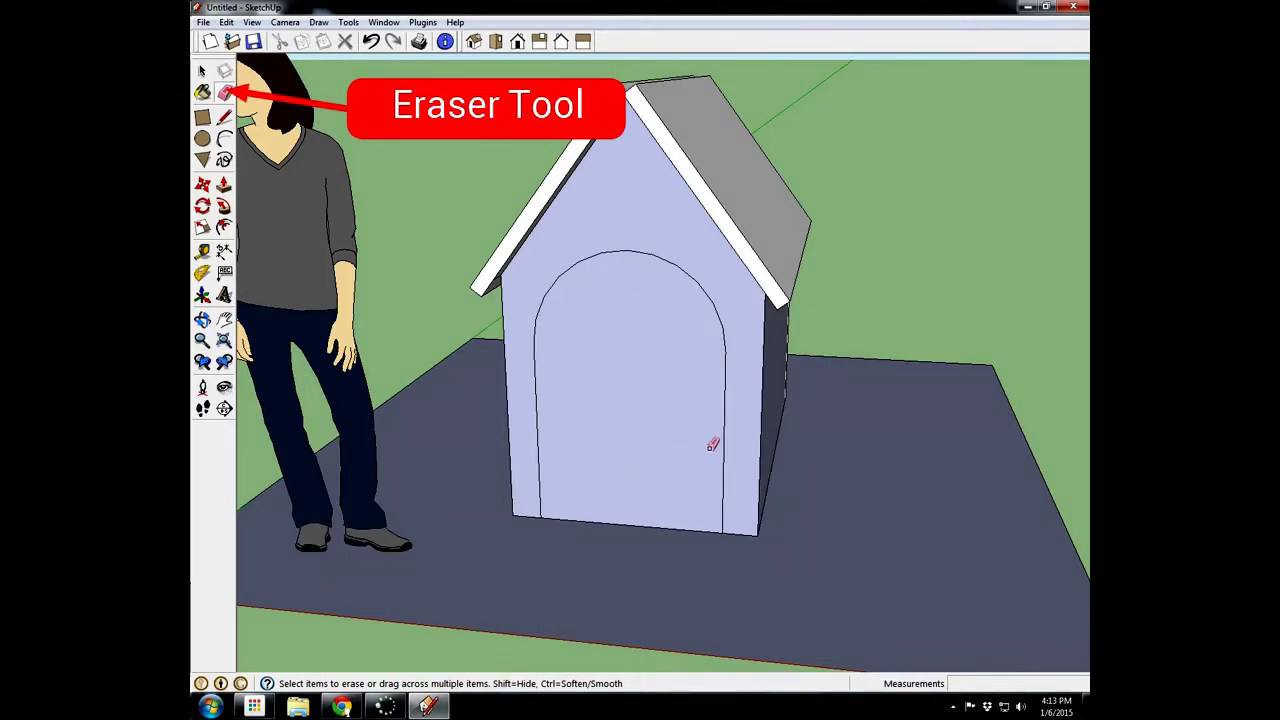
pyautogui.moveTo(712, 445); pyautogui.dragTo(499, 492, button='middle')
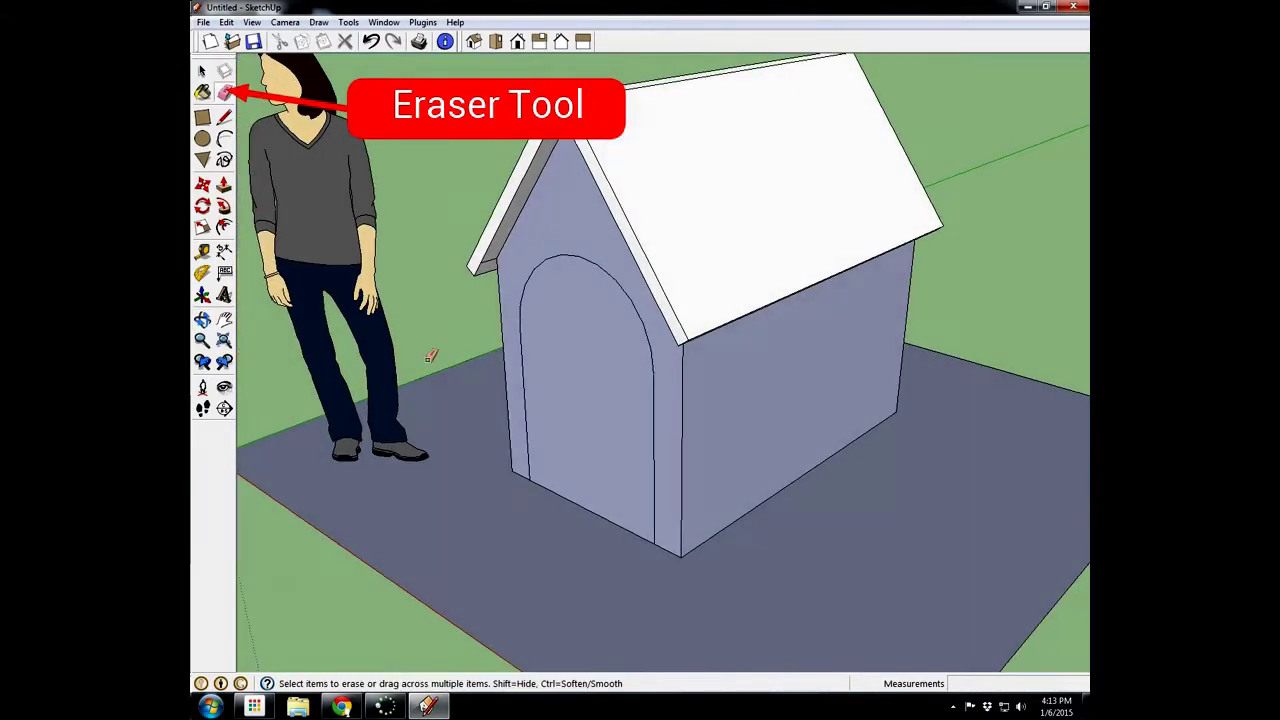
pyautogui.click(224, 186)
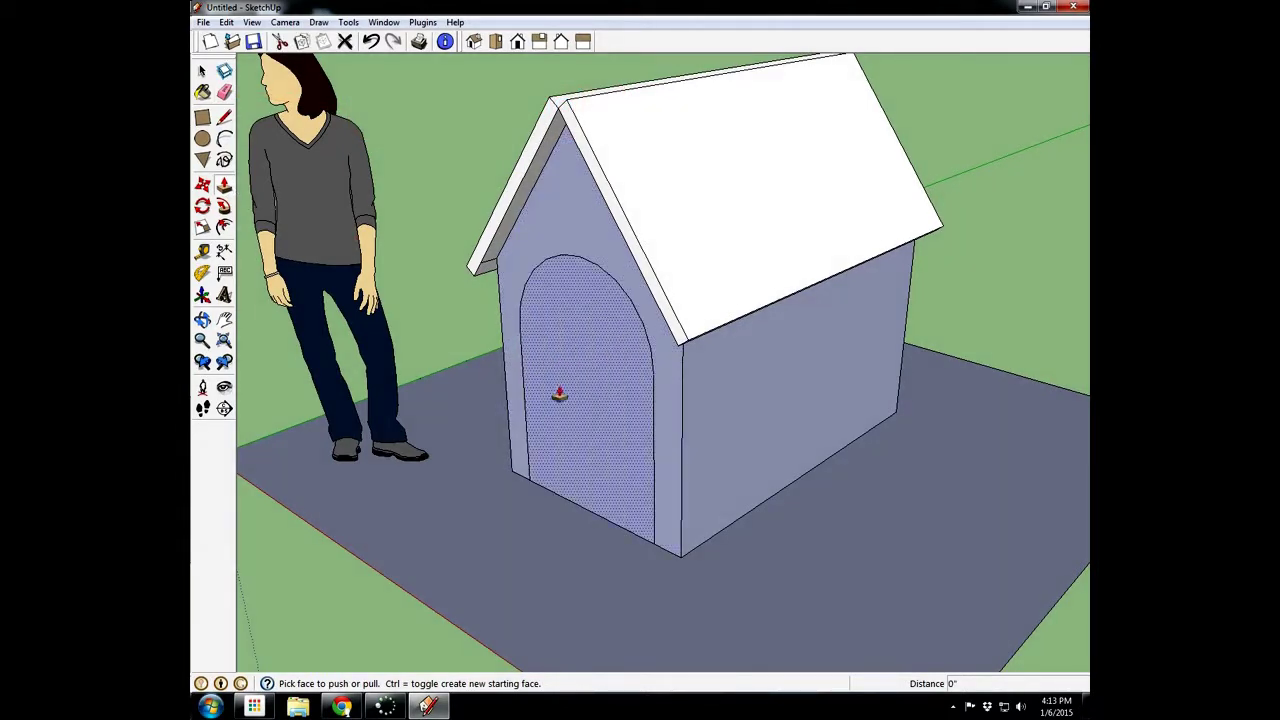
pyautogui.click(549, 432)
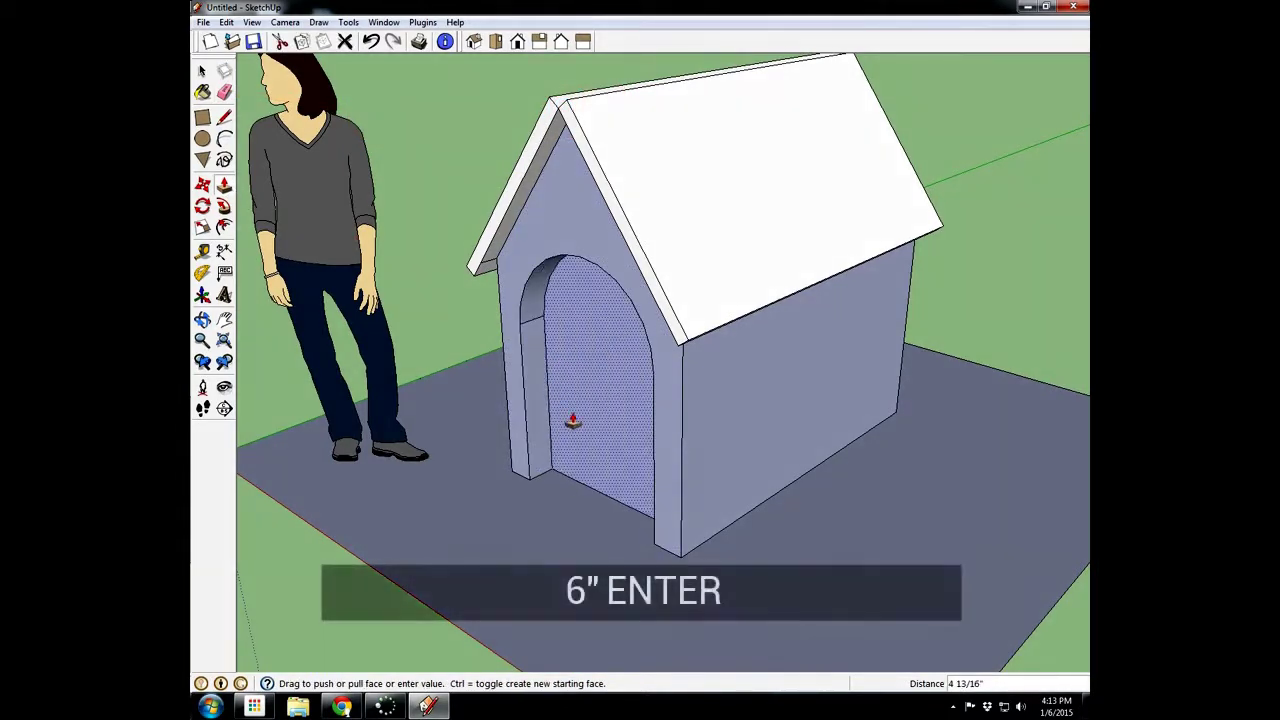
pyautogui.write('6')
pyautogui.press('Return')
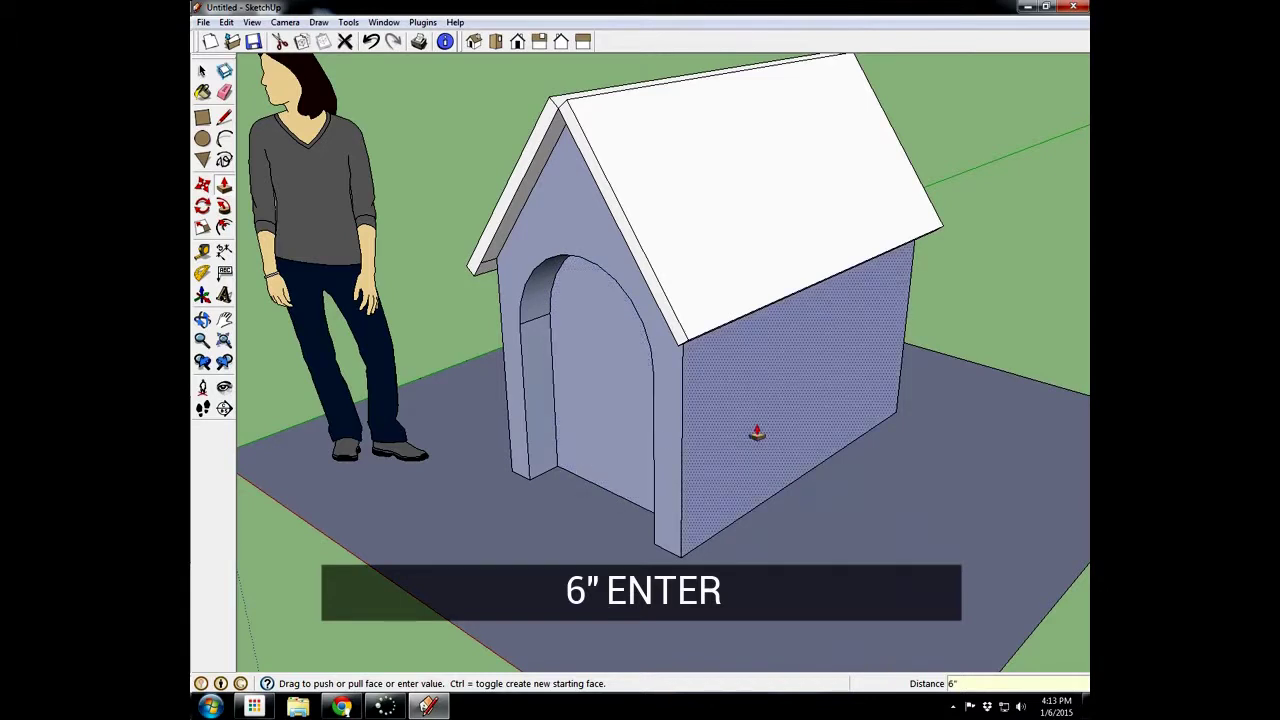
pyautogui.moveTo(330, 280); pyautogui.dragTo(737, 423, button='middle')
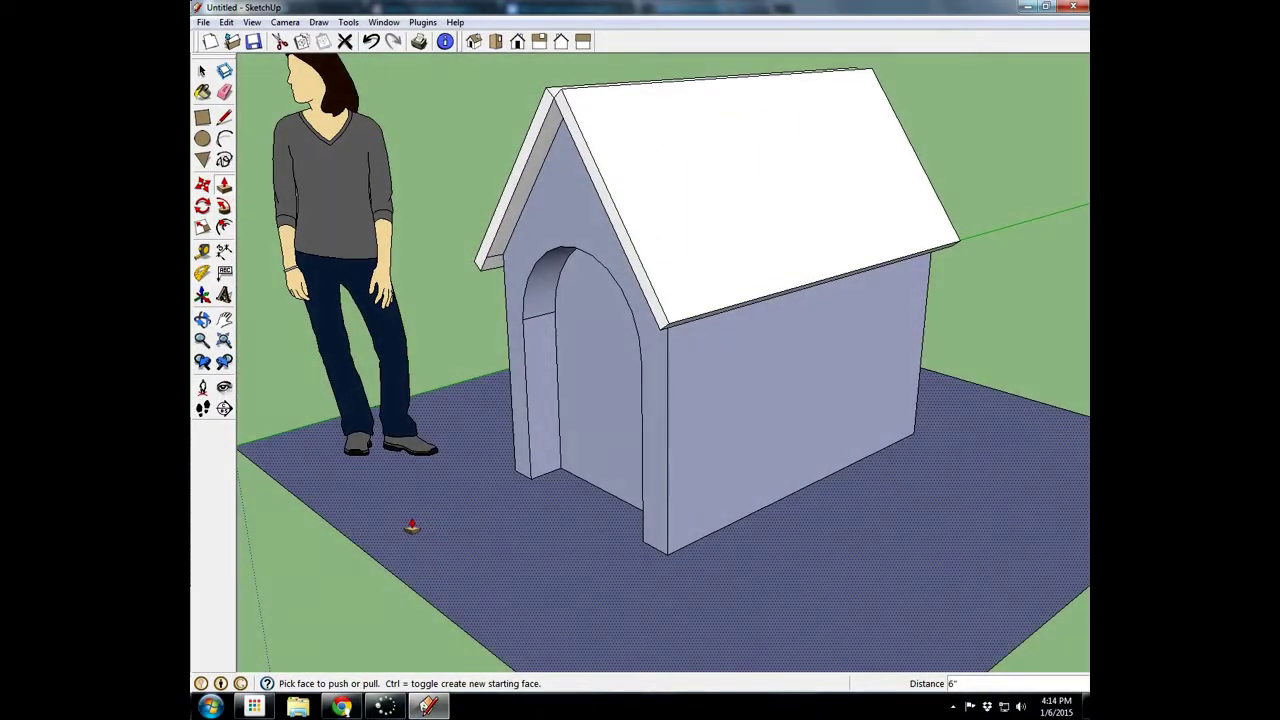
# Step: Paint the doorway face with black Color_009 from the Colors collection
pyautogui.click(202, 91)
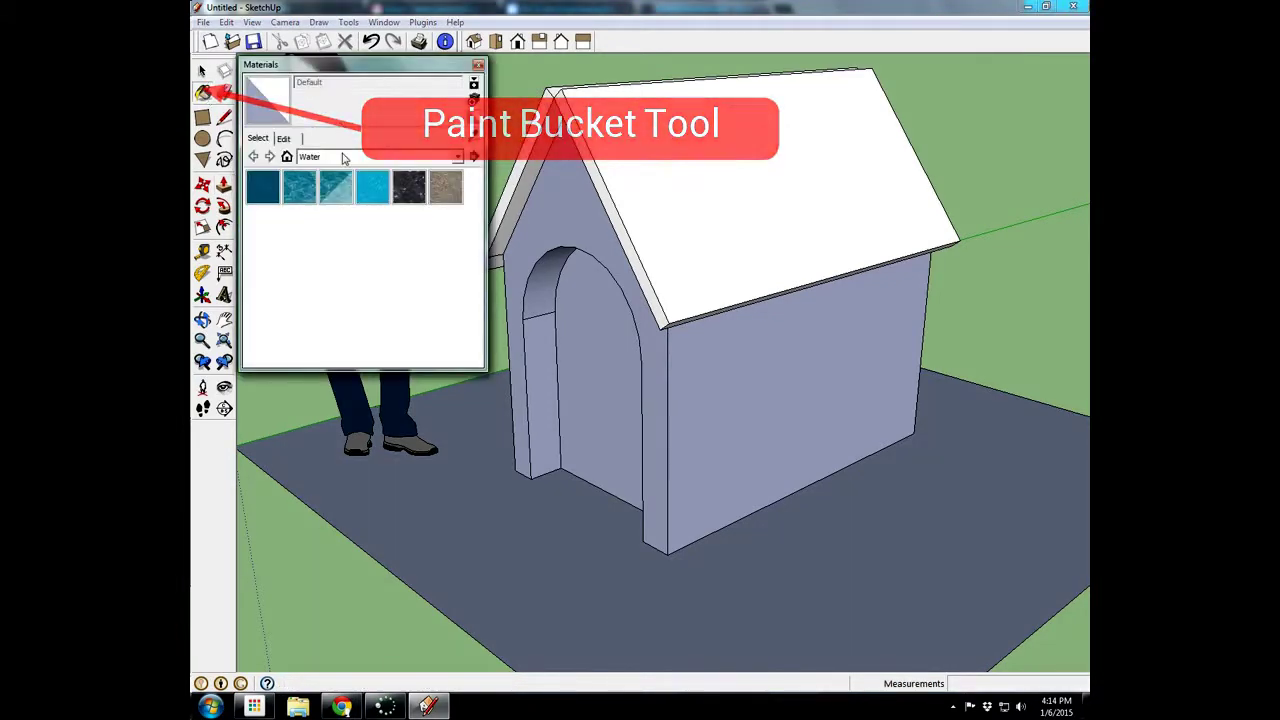
pyautogui.click(343, 157)
pyautogui.scroll(1, 320, 290)
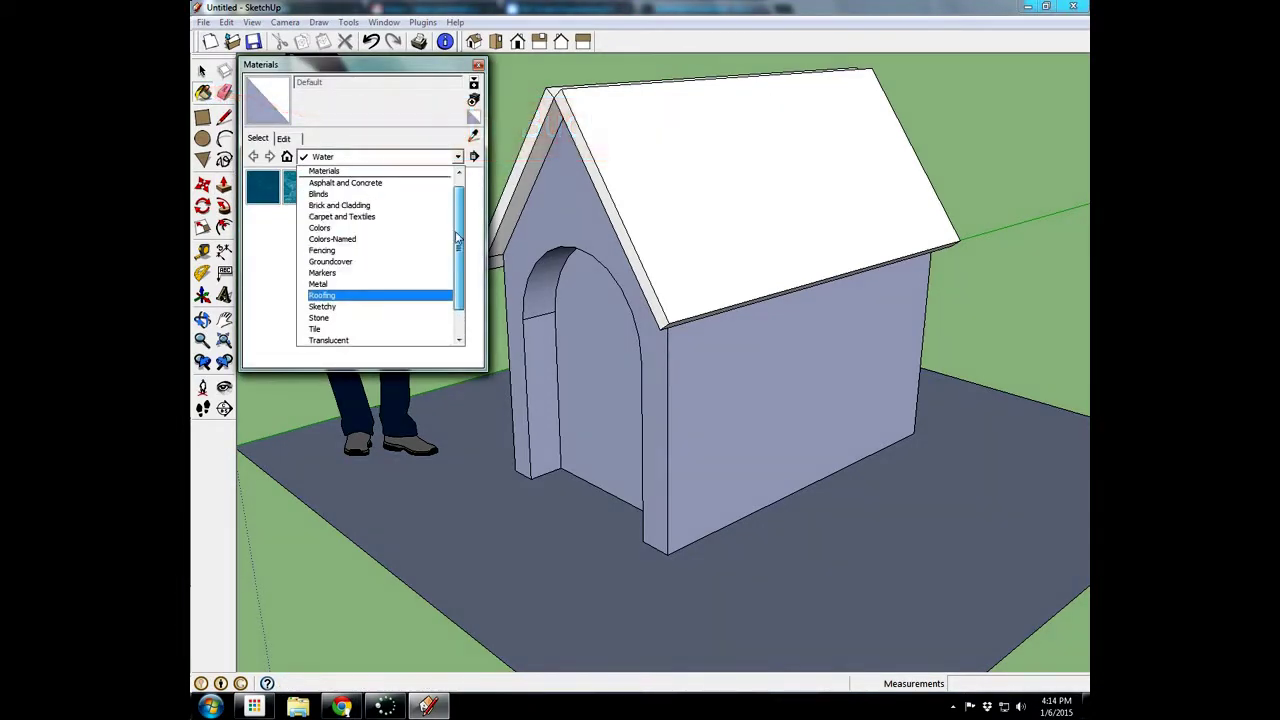
pyautogui.click(322, 228)
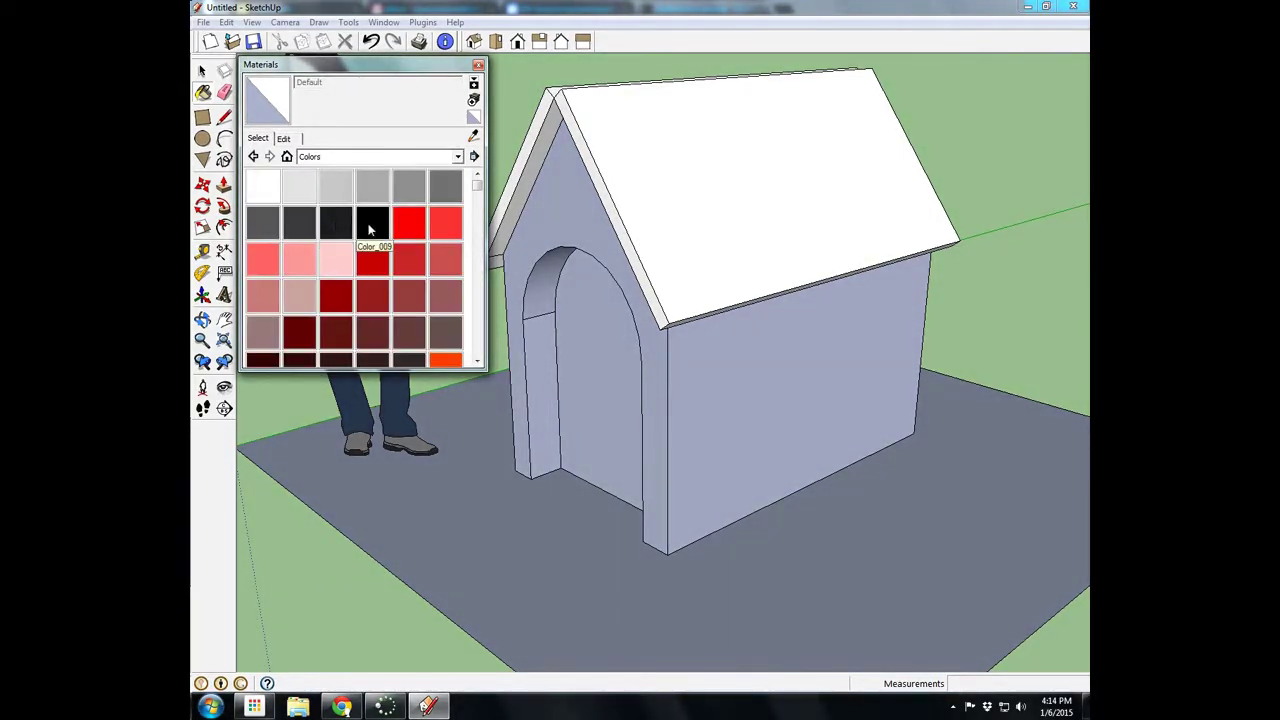
pyautogui.click(369, 229)
pyautogui.click(590, 346)
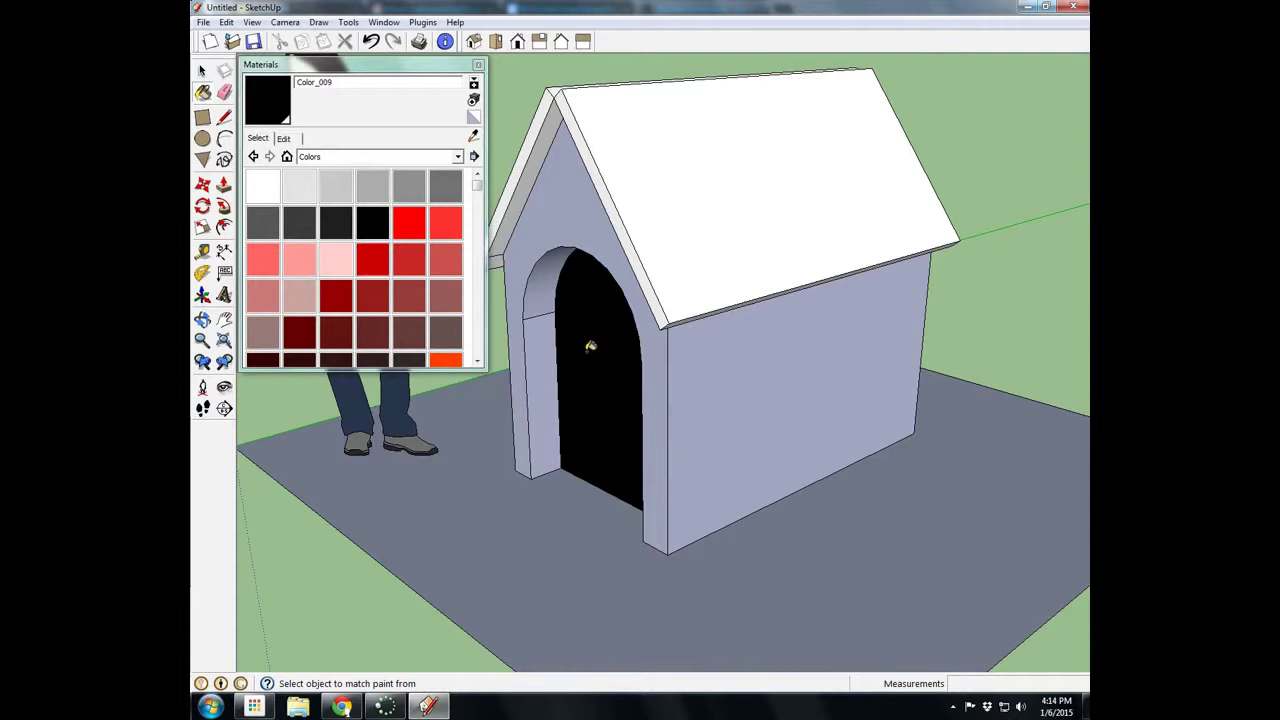
pyautogui.moveTo(399, 518)
pyautogui.mouseDown(button='middle')
pyautogui.moveTo(600, 420)
pyautogui.moveTo(391, 549)
pyautogui.moveTo(391, 538)
pyautogui.mouseUp(button='middle')
# Step: Paint the front and side walls with Cladding_Siding_White from Brick and Cladding
pyautogui.click(350, 157)
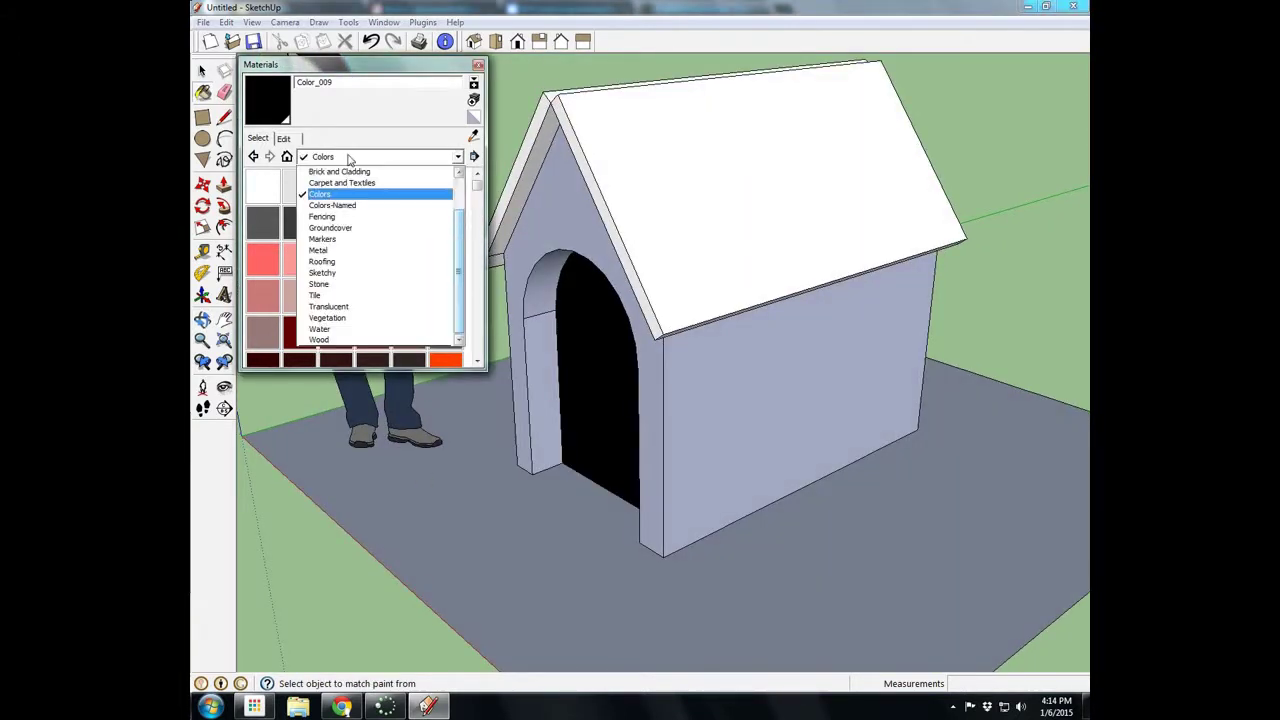
pyautogui.click(352, 172)
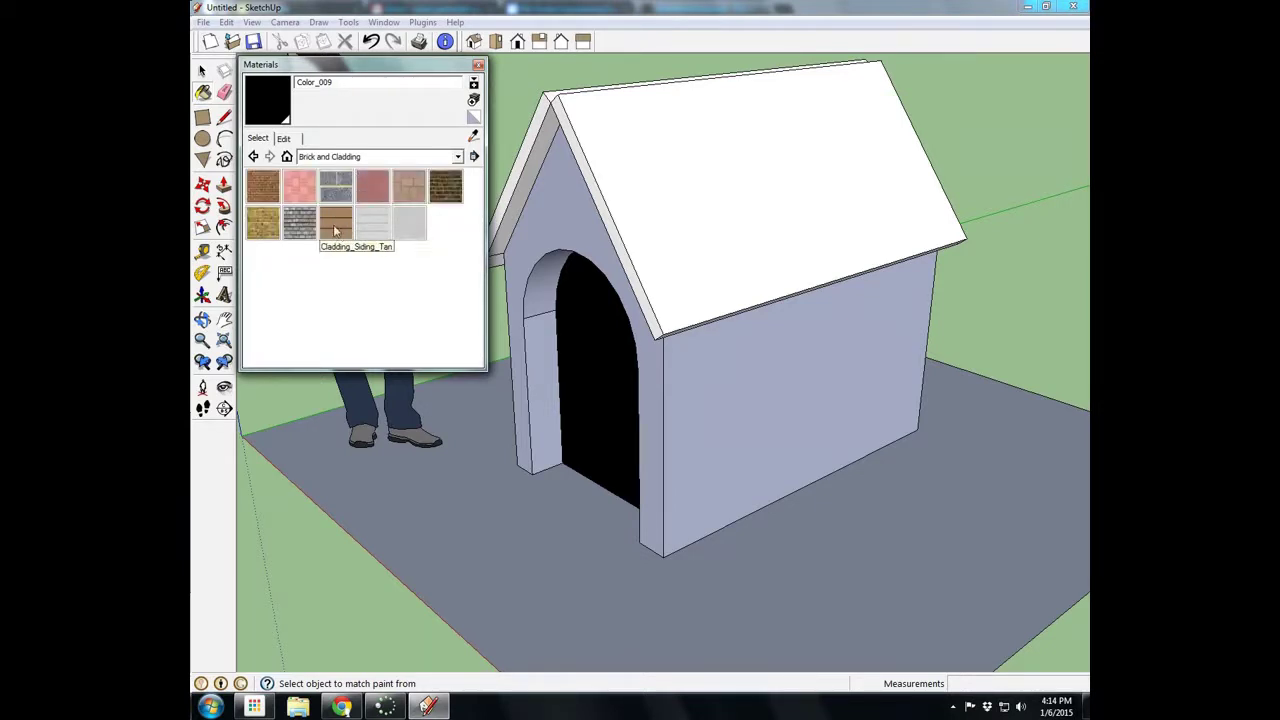
pyautogui.click(366, 229)
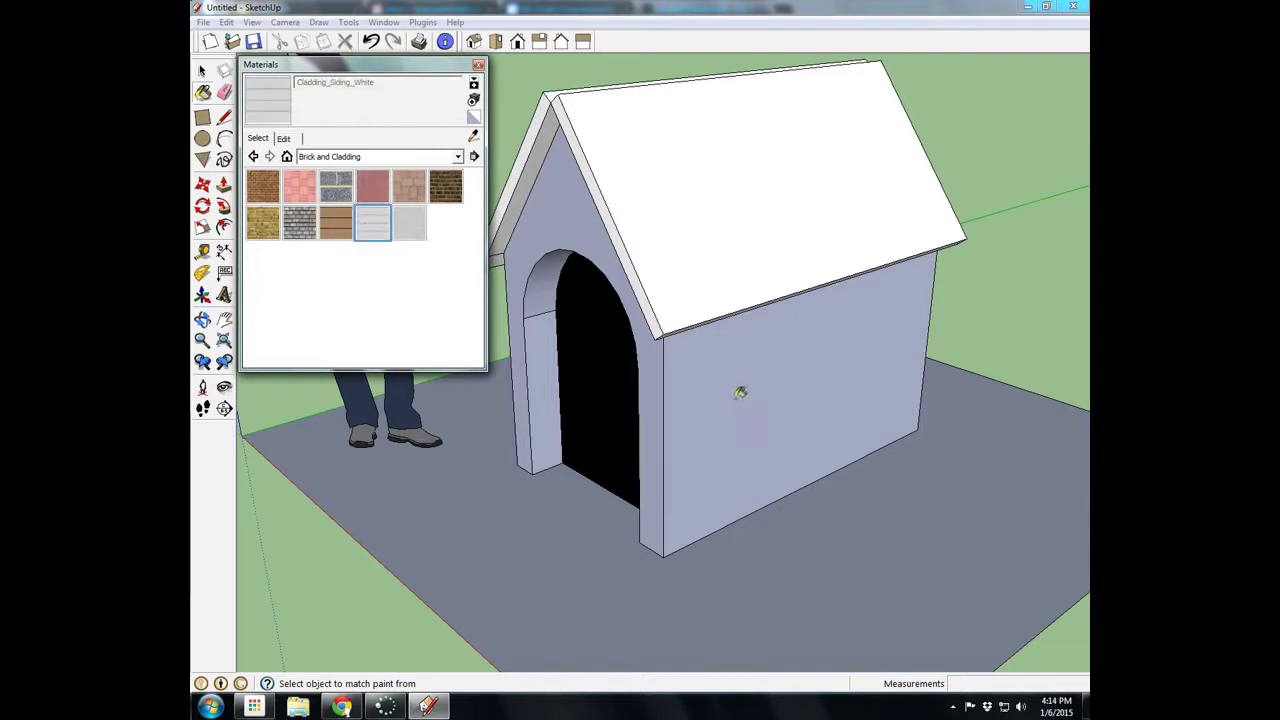
pyautogui.click(740, 393)
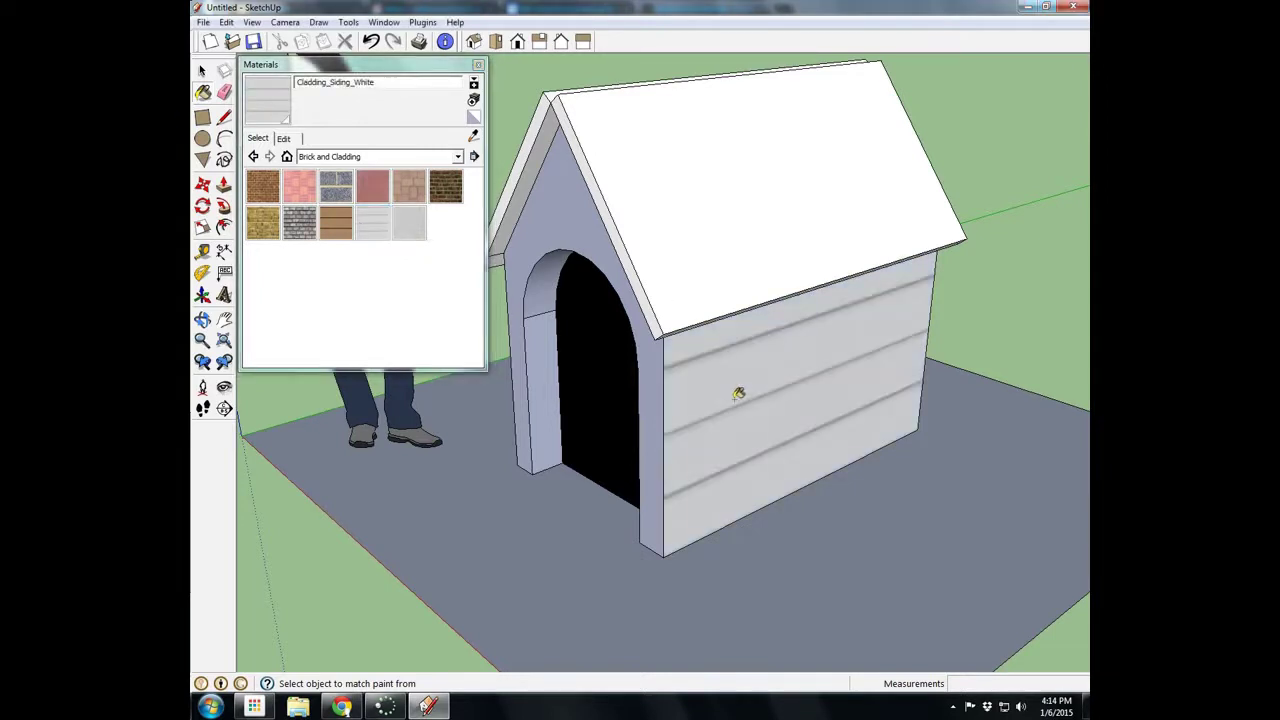
pyautogui.click(653, 368)
pyautogui.moveTo(609, 384); pyautogui.dragTo(583, 406, button='middle')
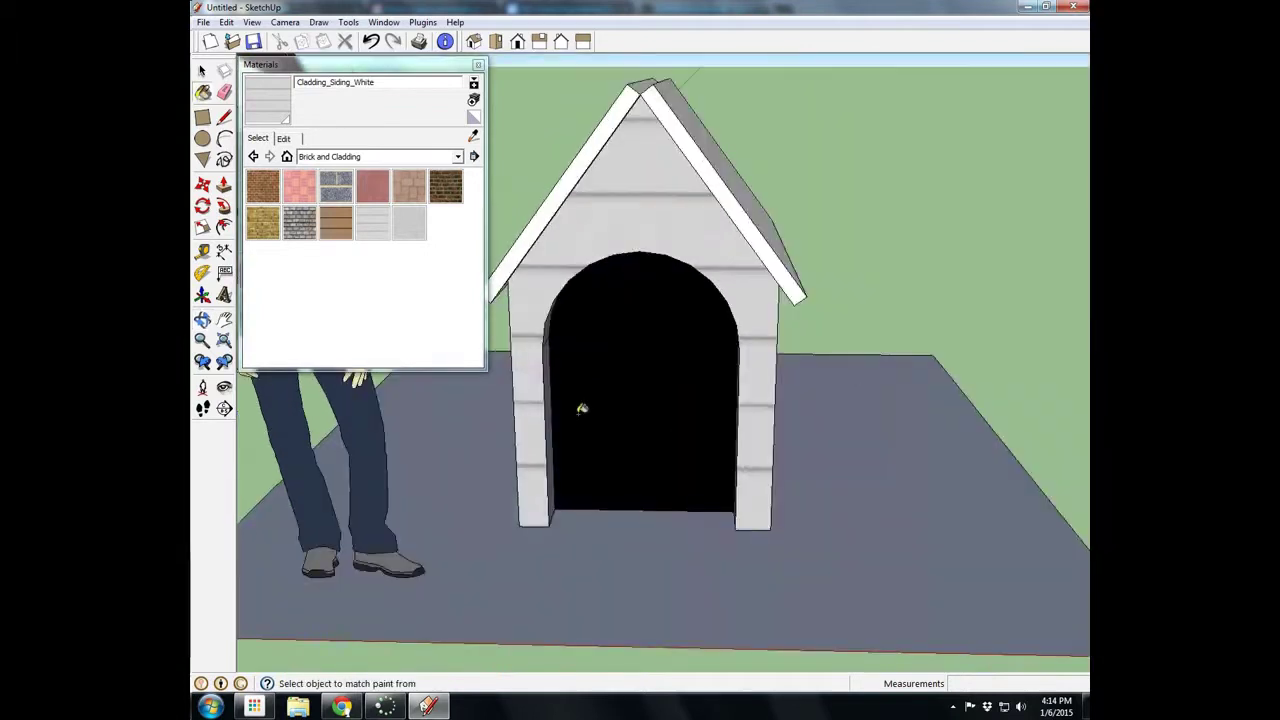
pyautogui.scroll(5, 583, 406)
pyautogui.click(520, 385)
pyautogui.moveTo(480, 449); pyautogui.dragTo(703, 450, button='middle')
pyautogui.click(594, 441)
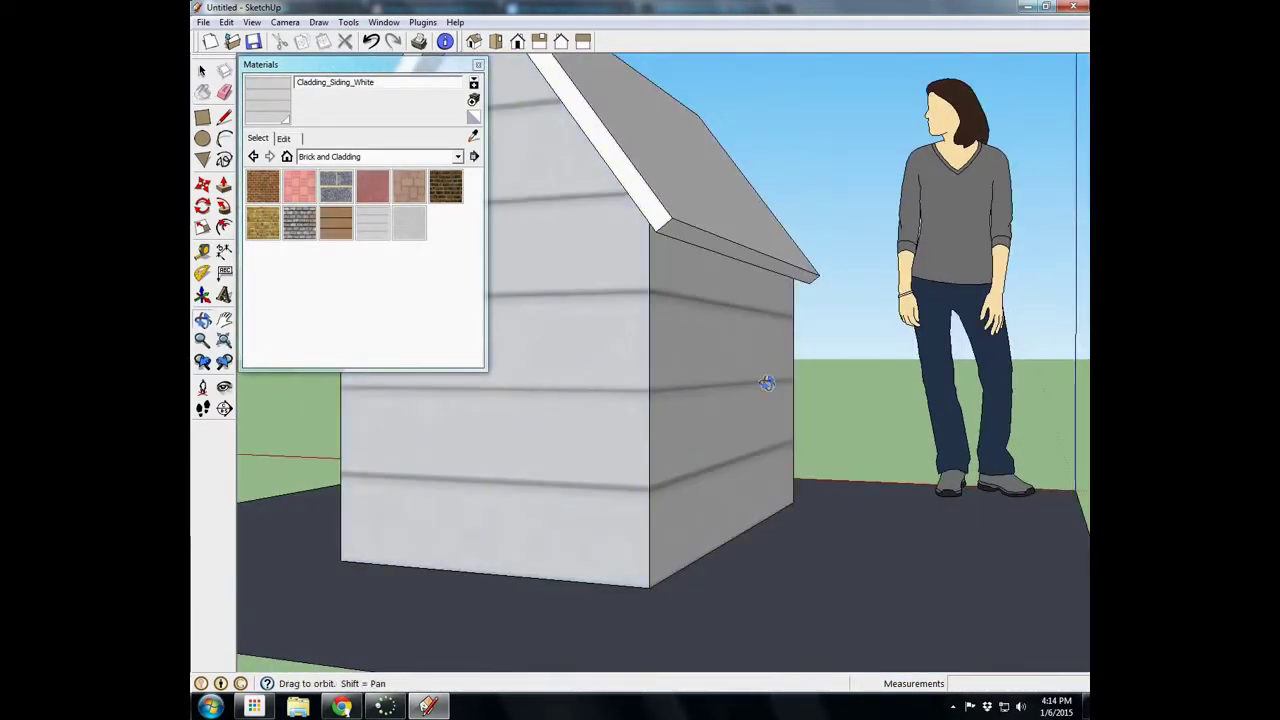
pyautogui.moveTo(594, 441); pyautogui.dragTo(385, 385, button='middle')
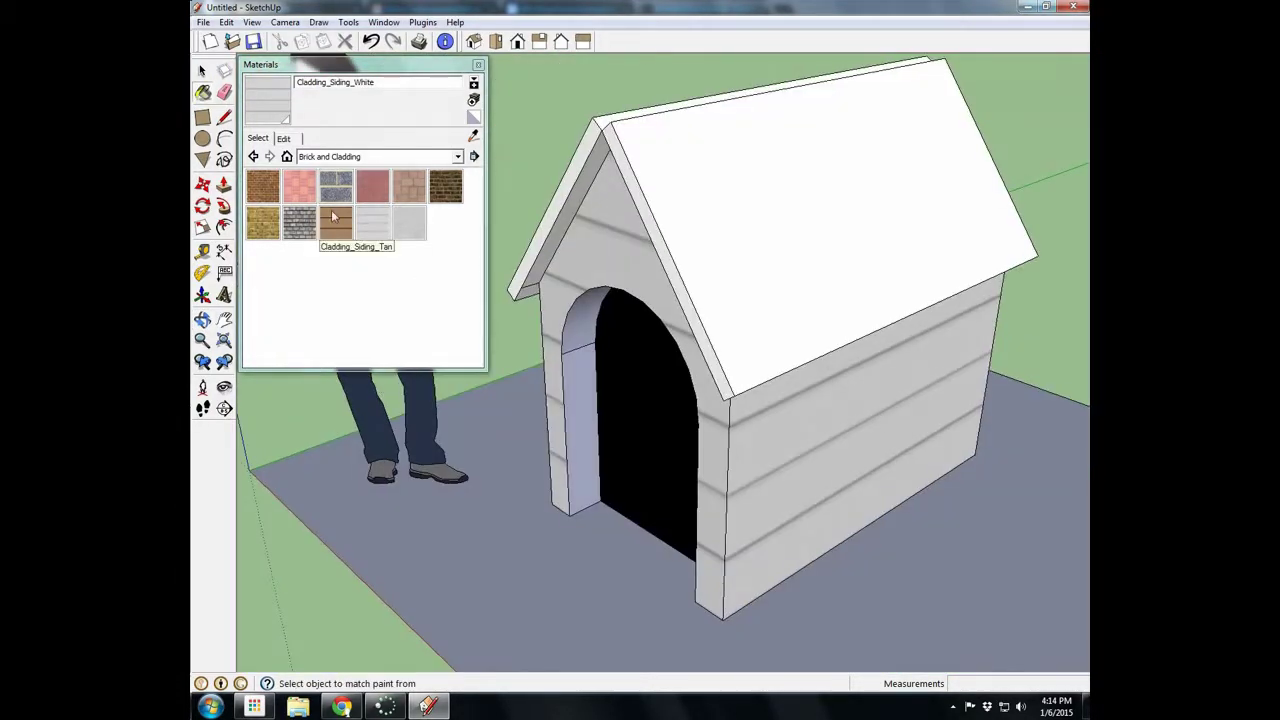
pyautogui.click(302, 226)
# Step: Apply Roofing_Shingles_Asphalt to both roof slopes and the roof's edge strip
pyautogui.click(372, 156)
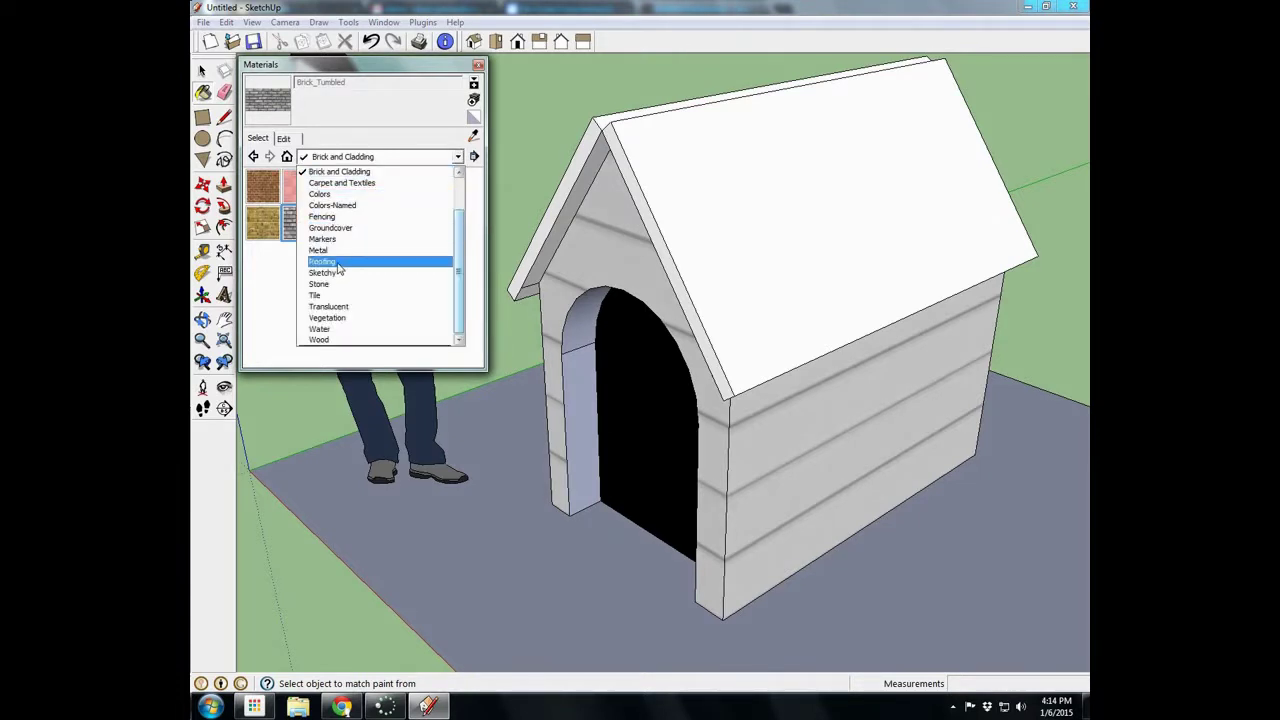
pyautogui.click(338, 262)
pyautogui.click(299, 194)
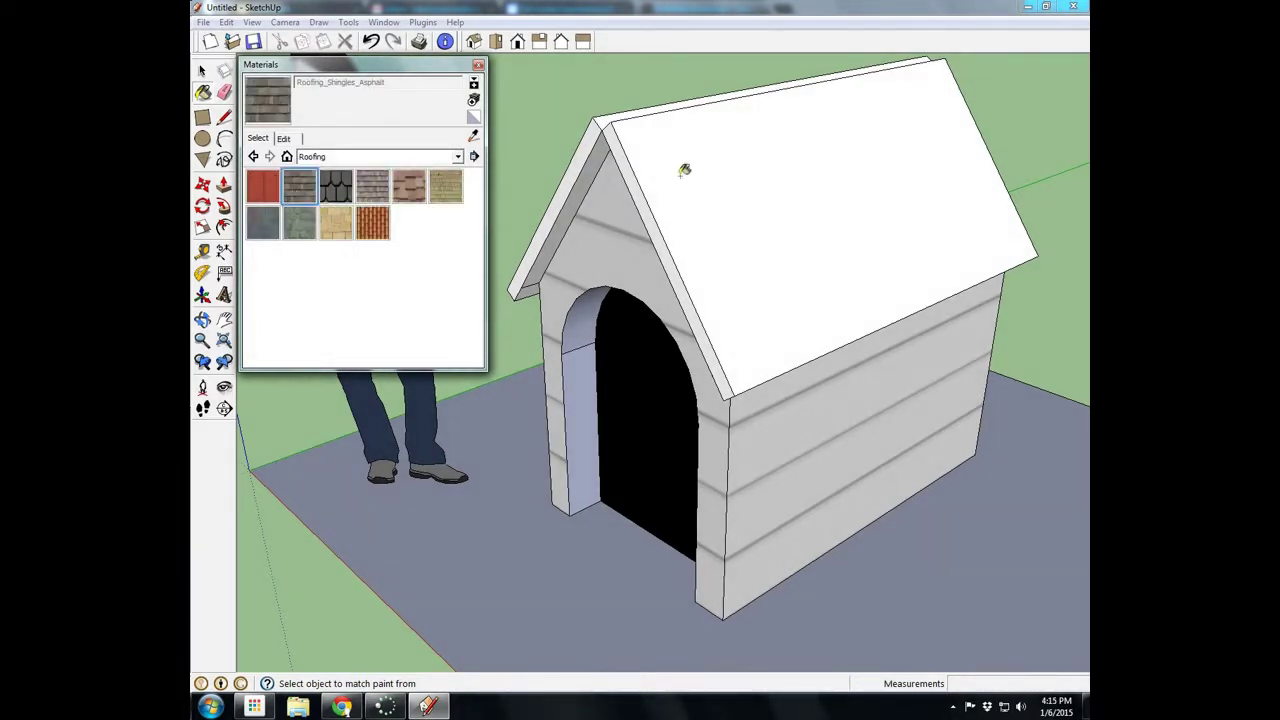
pyautogui.click(752, 186)
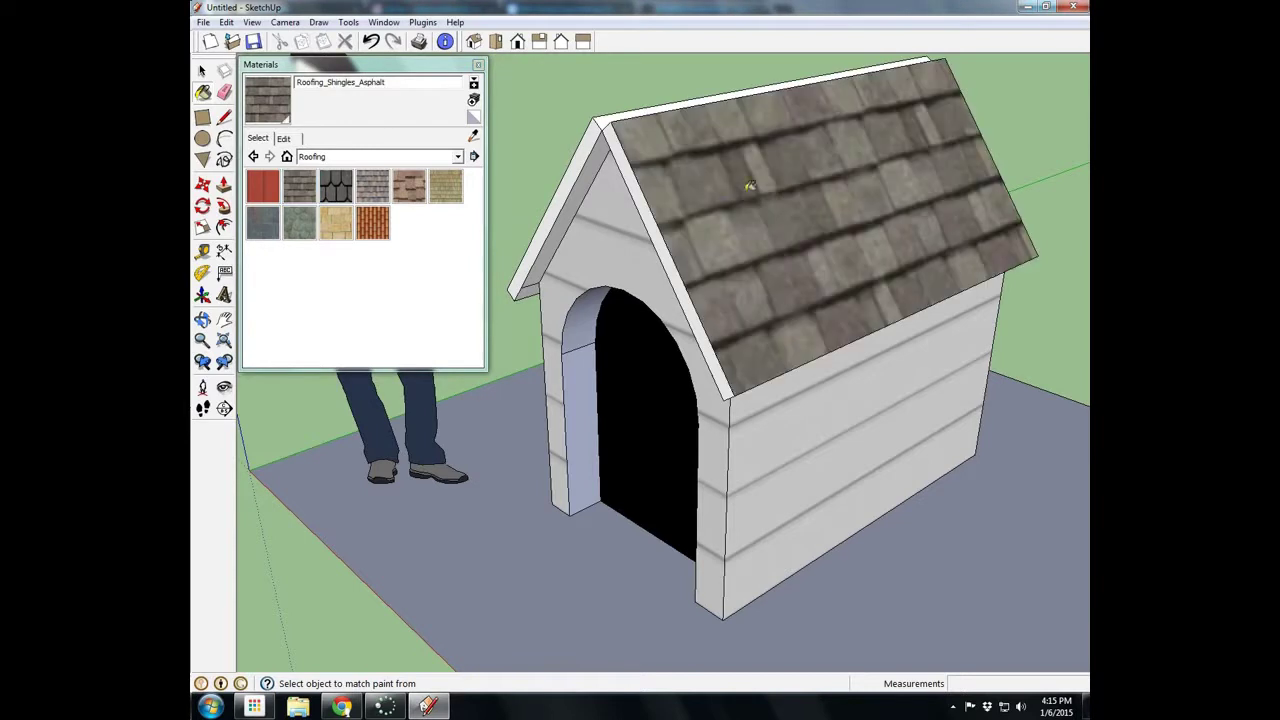
pyautogui.click(649, 215)
pyautogui.moveTo(812, 210)
pyautogui.mouseDown(button='middle')
pyautogui.moveTo(749, 294)
pyautogui.moveTo(671, 306)
pyautogui.moveTo(829, 294)
pyautogui.moveTo(687, 327)
pyautogui.moveTo(731, 289)
pyautogui.mouseUp(button='middle')
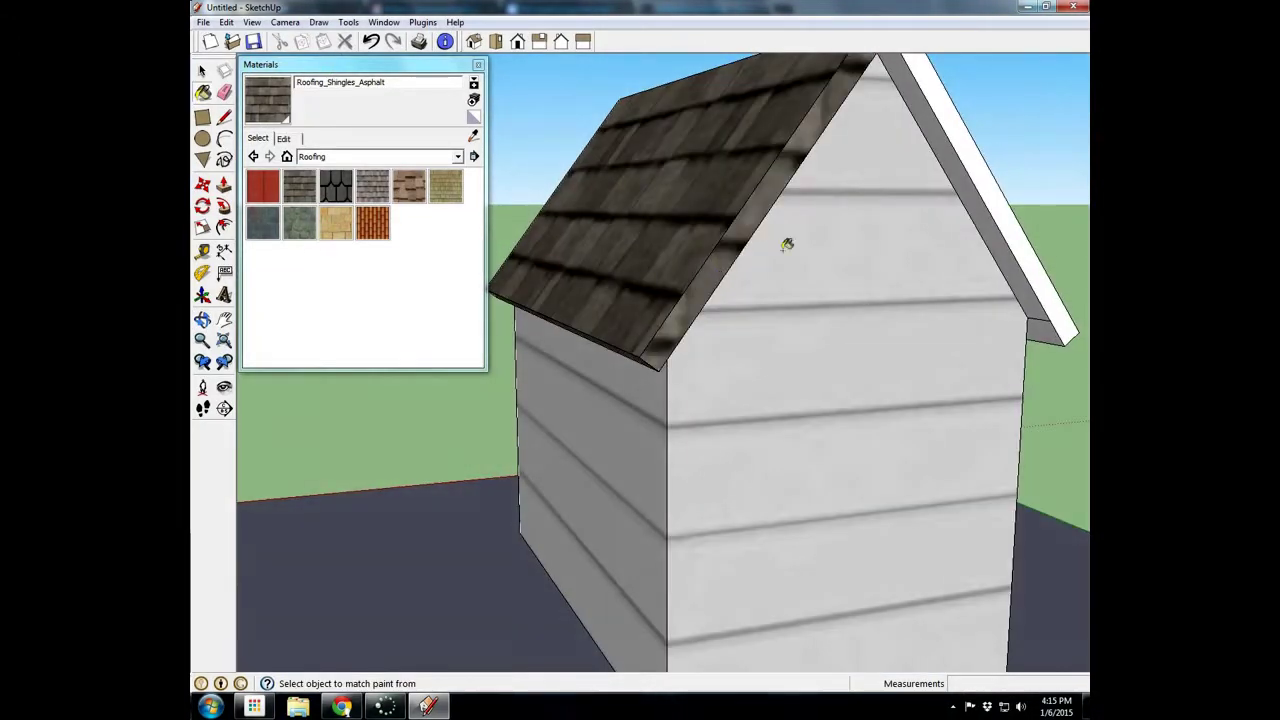
pyautogui.click(969, 143)
pyautogui.moveTo(969, 143)
pyautogui.mouseDown(button='middle')
pyautogui.moveTo(981, 170)
pyautogui.moveTo(669, 346)
pyautogui.moveTo(677, 281)
pyautogui.mouseUp(button='middle')
pyautogui.click(700, 322)
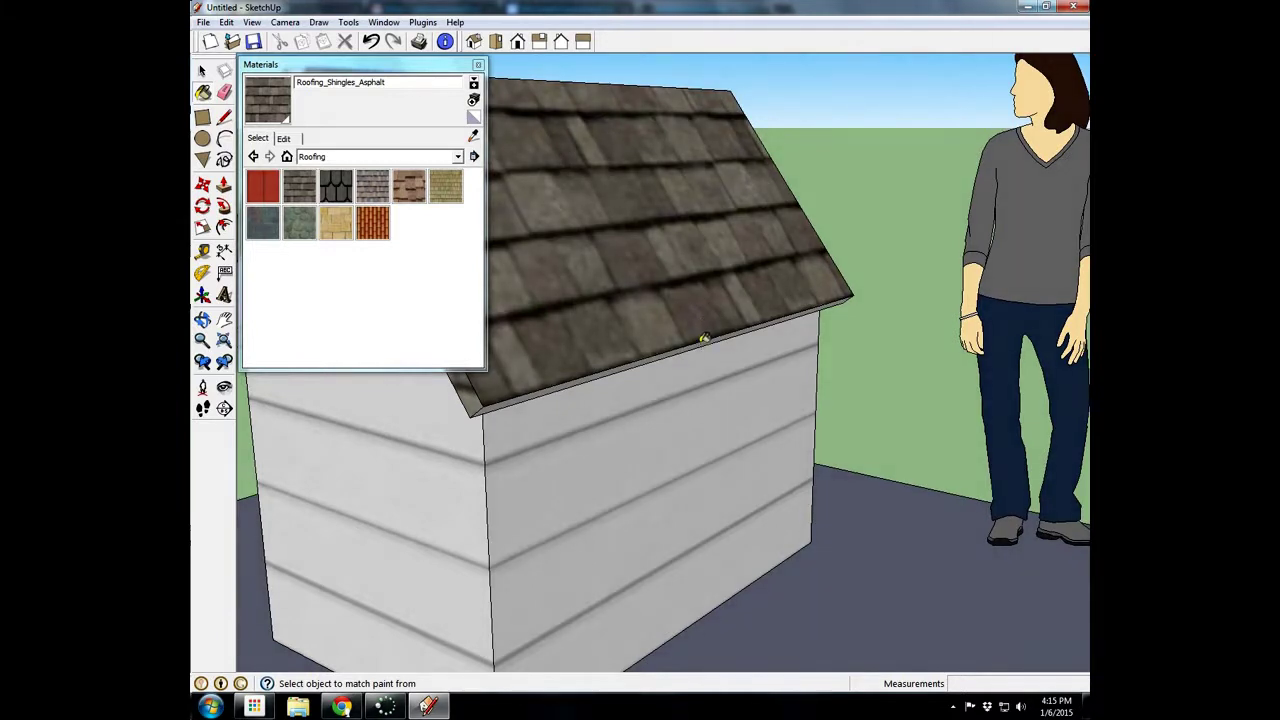
pyautogui.moveTo(844, 216); pyautogui.dragTo(748, 183, button='middle')
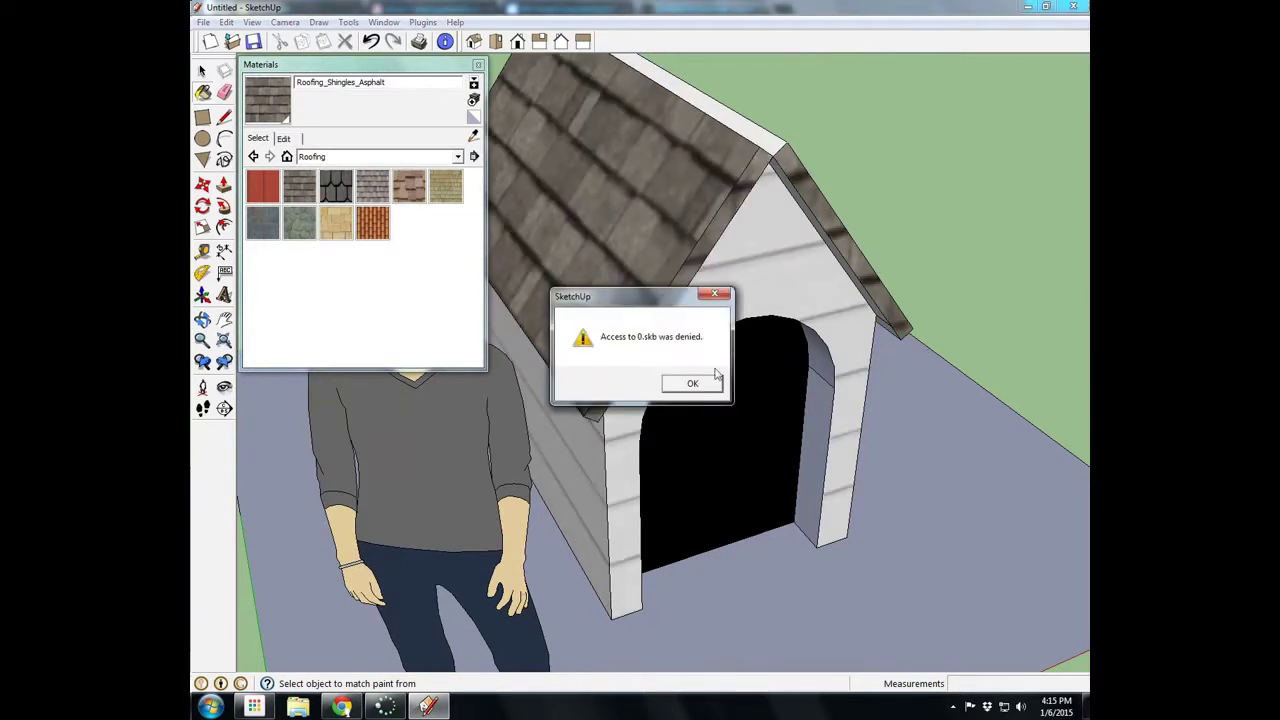
pyautogui.click(714, 379)
pyautogui.moveTo(920, 251)
pyautogui.mouseDown(button='middle')
pyautogui.moveTo(880, 91)
pyautogui.moveTo(923, 260)
pyautogui.moveTo(851, 333)
pyautogui.moveTo(928, 280)
pyautogui.moveTo(944, 246)
pyautogui.mouseUp(button='middle')
pyautogui.scroll(5, 923, 260)
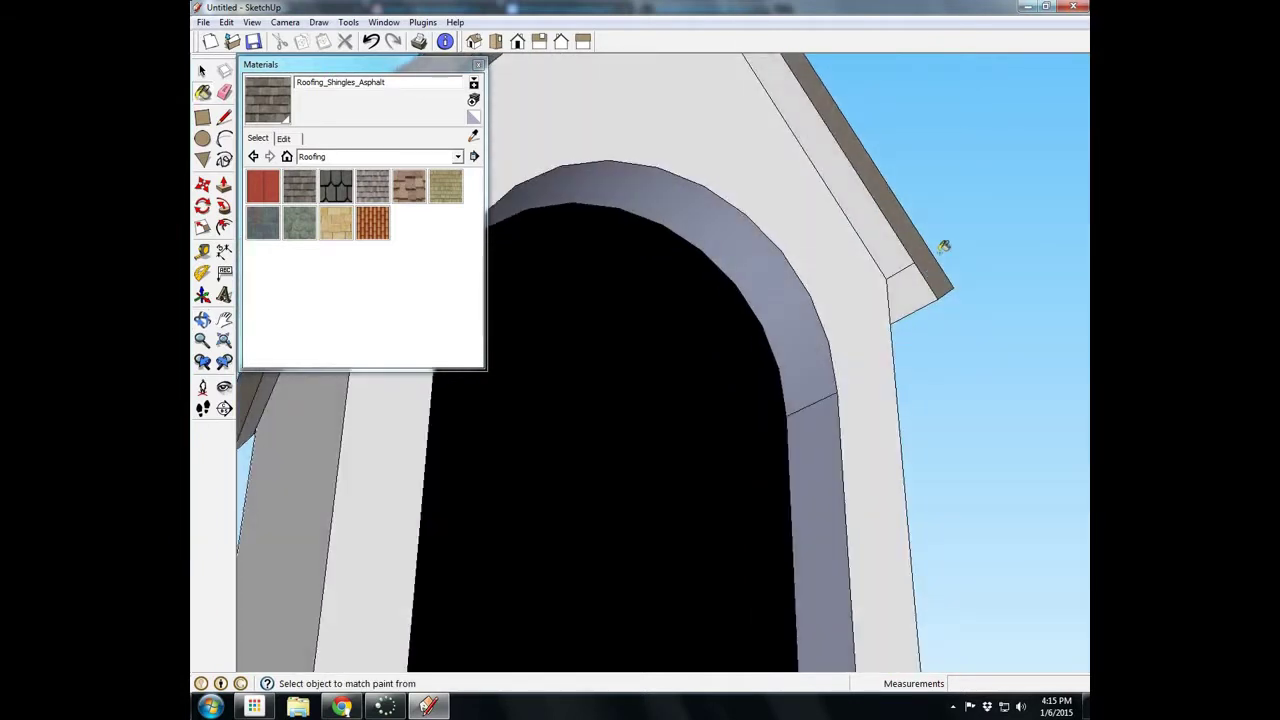
pyautogui.scroll(3, 944, 246)
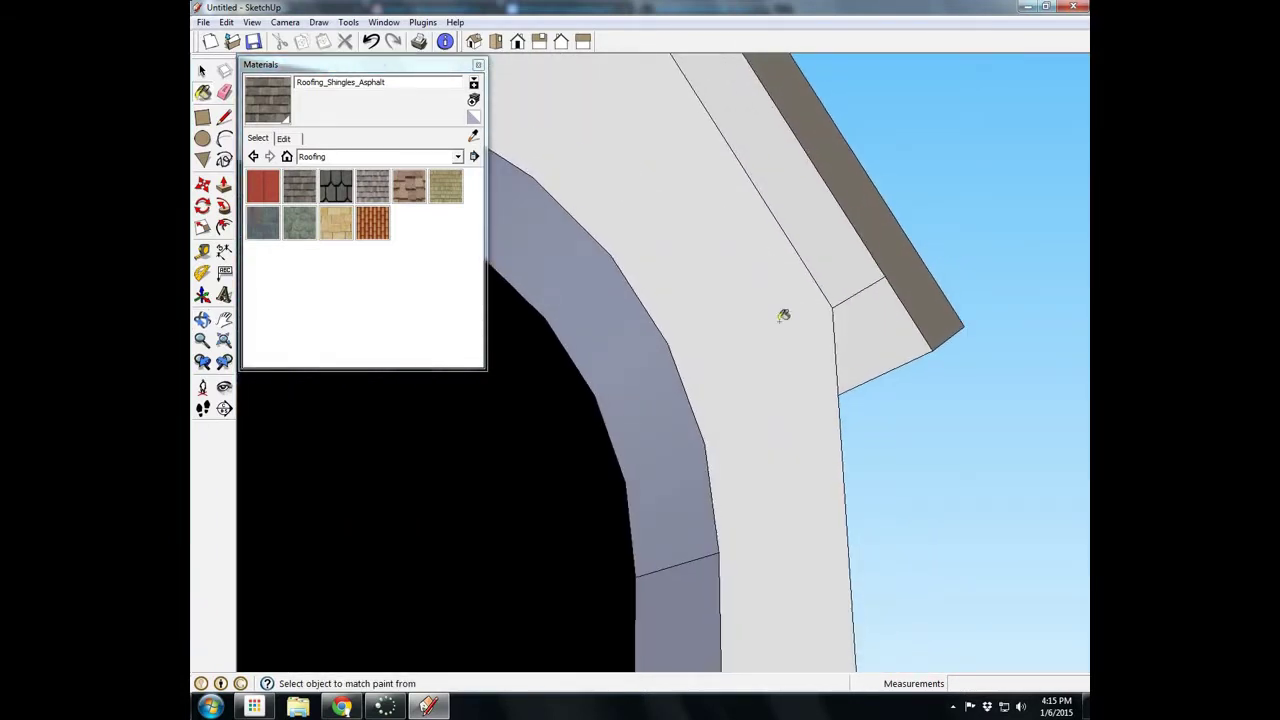
pyautogui.click(783, 315)
pyautogui.press('e')
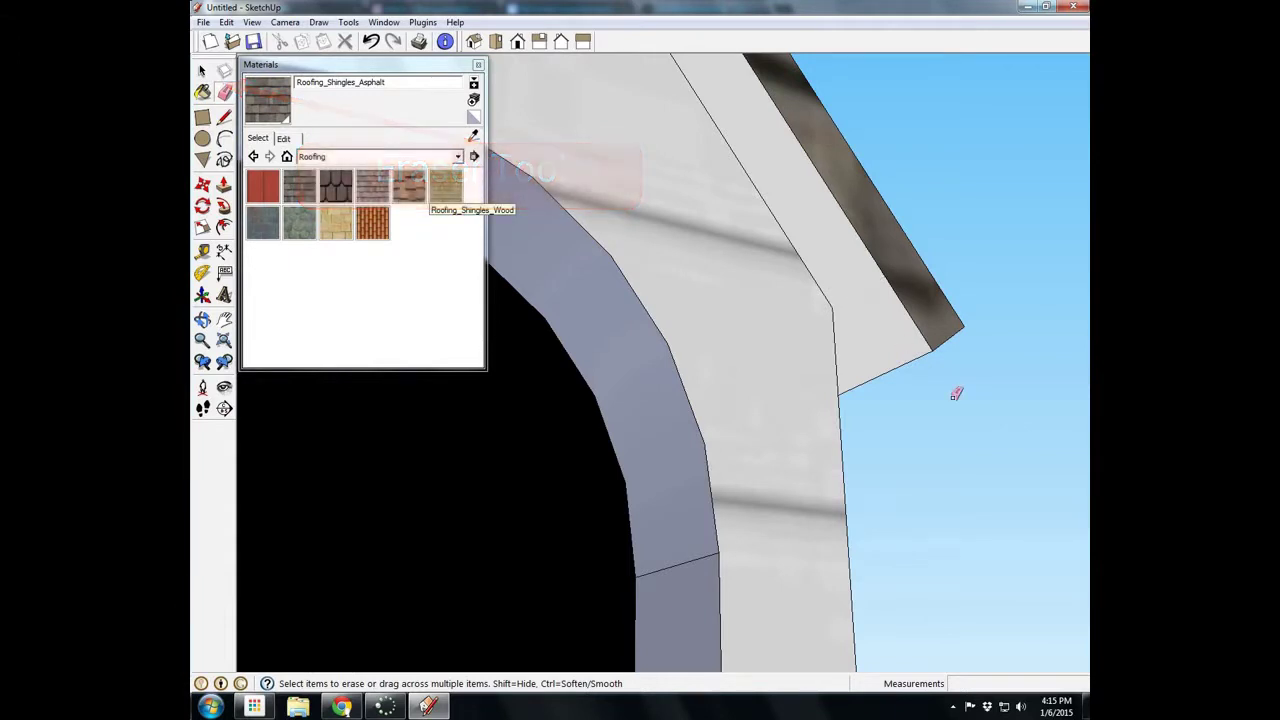
pyautogui.moveTo(931, 403)
pyautogui.mouseDown(button='middle')
pyautogui.moveTo(600, 274)
pyautogui.moveTo(930, 384)
pyautogui.moveTo(946, 411)
pyautogui.moveTo(517, 303)
pyautogui.moveTo(963, 563)
pyautogui.moveTo(871, 457)
pyautogui.moveTo(889, 577)
pyautogui.moveTo(874, 520)
pyautogui.moveTo(897, 551)
pyautogui.moveTo(660, 571)
pyautogui.moveTo(917, 469)
pyautogui.moveTo(786, 526)
pyautogui.moveTo(649, 543)
pyautogui.moveTo(840, 491)
pyautogui.moveTo(709, 479)
pyautogui.moveTo(527, 511)
pyautogui.mouseUp(button='middle')
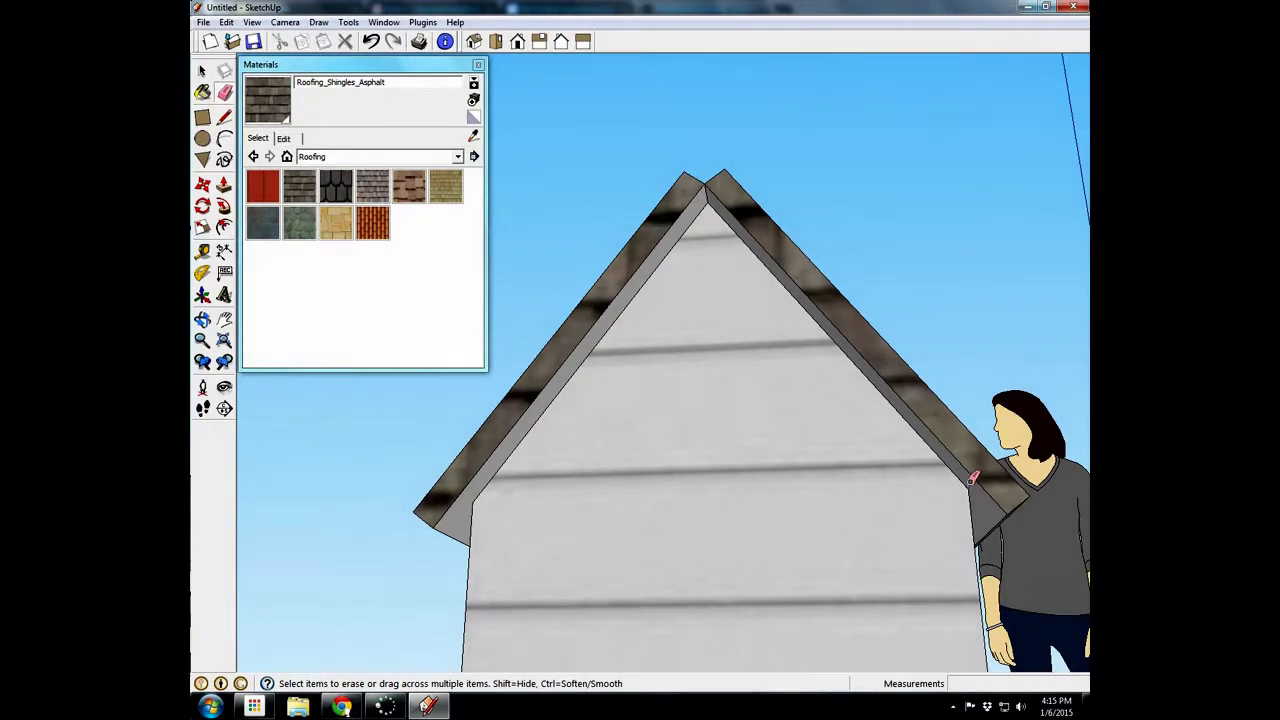
pyautogui.moveTo(972, 480)
pyautogui.mouseDown(button='middle')
pyautogui.moveTo(968, 470)
pyautogui.moveTo(737, 549)
pyautogui.moveTo(900, 466)
pyautogui.moveTo(820, 487)
pyautogui.moveTo(574, 383)
pyautogui.moveTo(514, 337)
pyautogui.mouseUp(button='middle')
pyautogui.moveTo(699, 382)
pyautogui.mouseDown(button='middle')
pyautogui.moveTo(689, 397)
pyautogui.moveTo(502, 454)
pyautogui.moveTo(763, 491)
pyautogui.moveTo(490, 450)
pyautogui.moveTo(657, 477)
pyautogui.moveTo(737, 571)
pyautogui.moveTo(583, 591)
pyautogui.moveTo(588, 582)
pyautogui.mouseUp(button='middle')
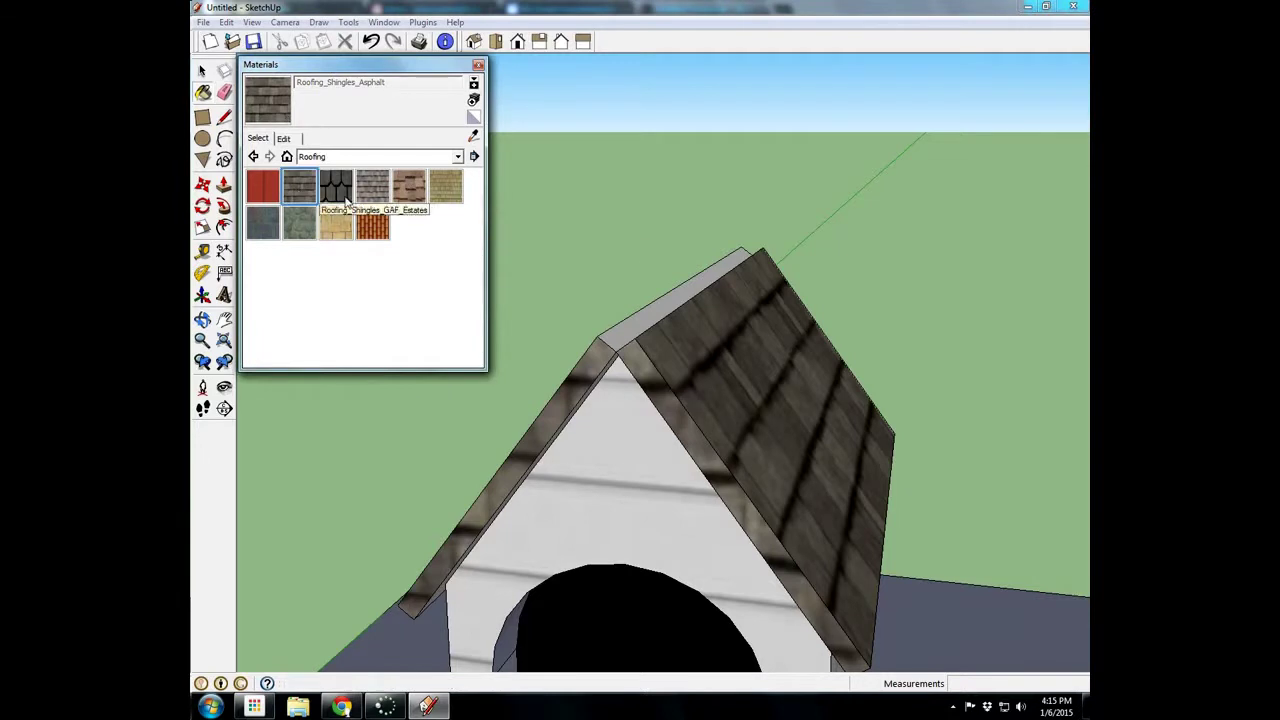
# Step: Paint the roof's ridge strip with Roofing_Shingles_Asphalt and inspect it along the ridge
pyautogui.click(665, 336)
pyautogui.moveTo(665, 336); pyautogui.dragTo(719, 362, button='middle')
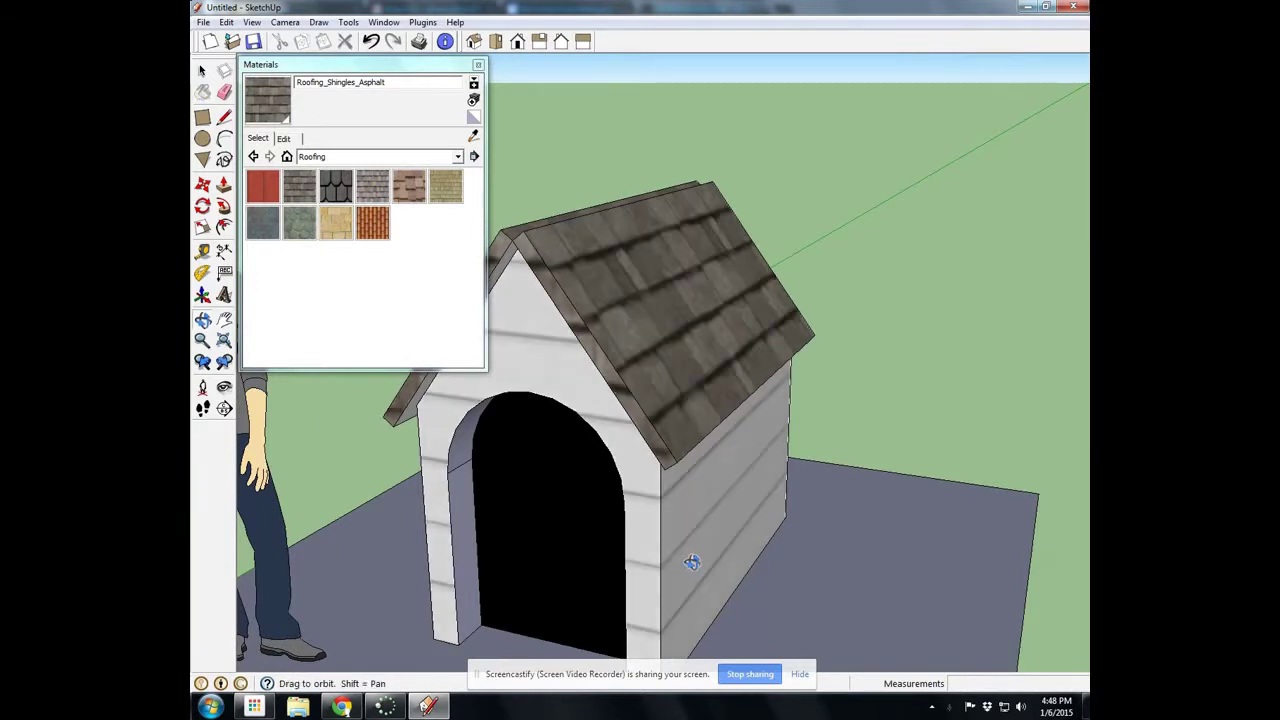
# Step: Paint the doorway arch trim and its right inner side with red Color_A01
pyautogui.moveTo(671, 534); pyautogui.dragTo(447, 496, button='middle')
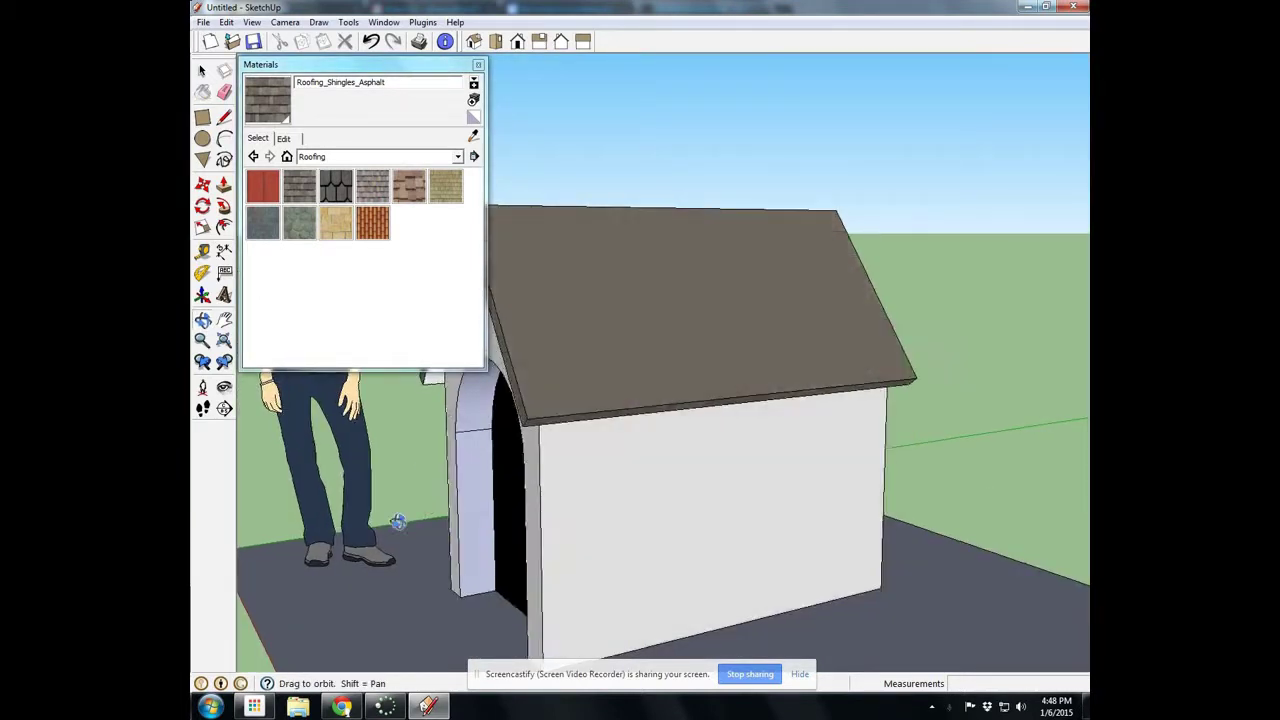
pyautogui.moveTo(400, 520); pyautogui.dragTo(438, 508, button='middle')
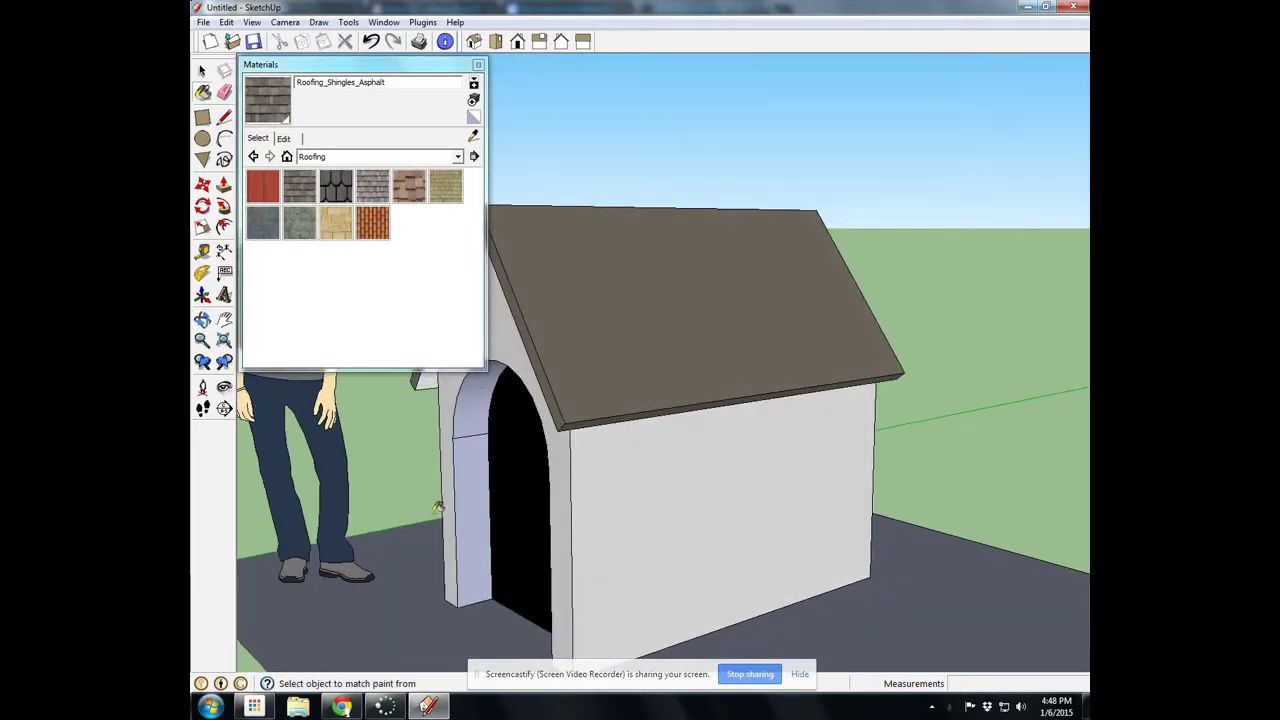
pyautogui.click(352, 158)
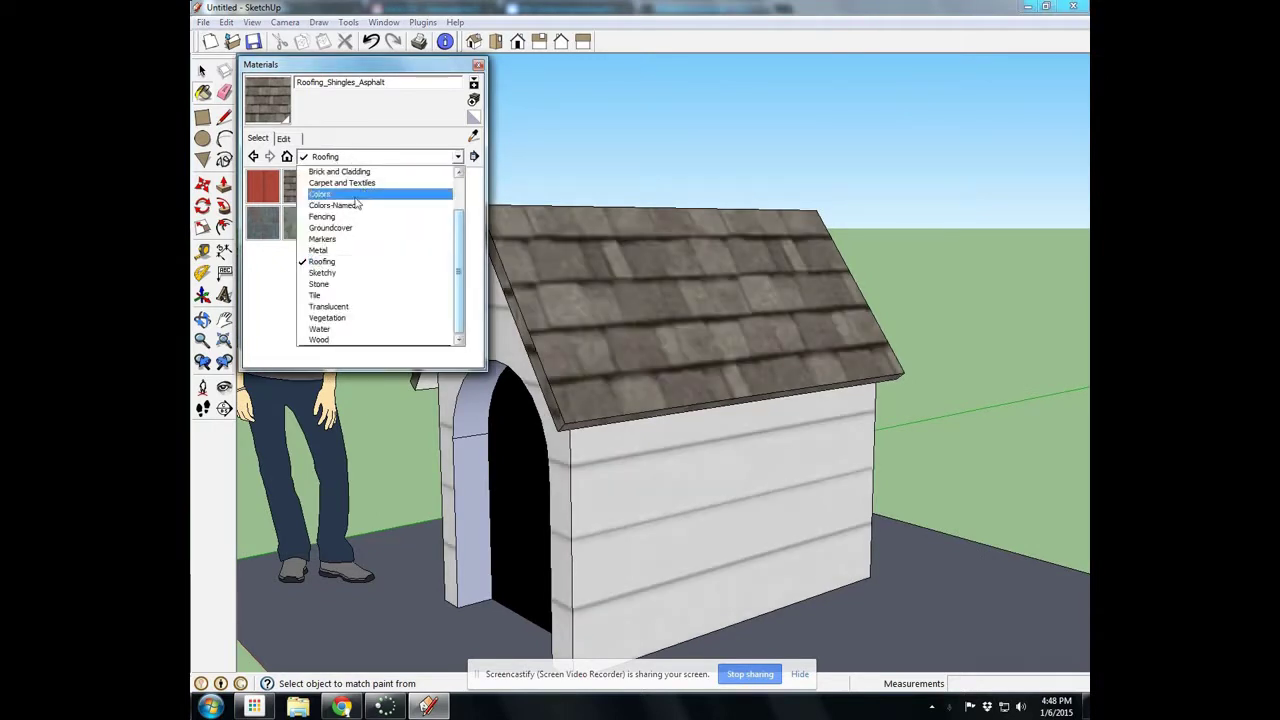
pyautogui.click(354, 192)
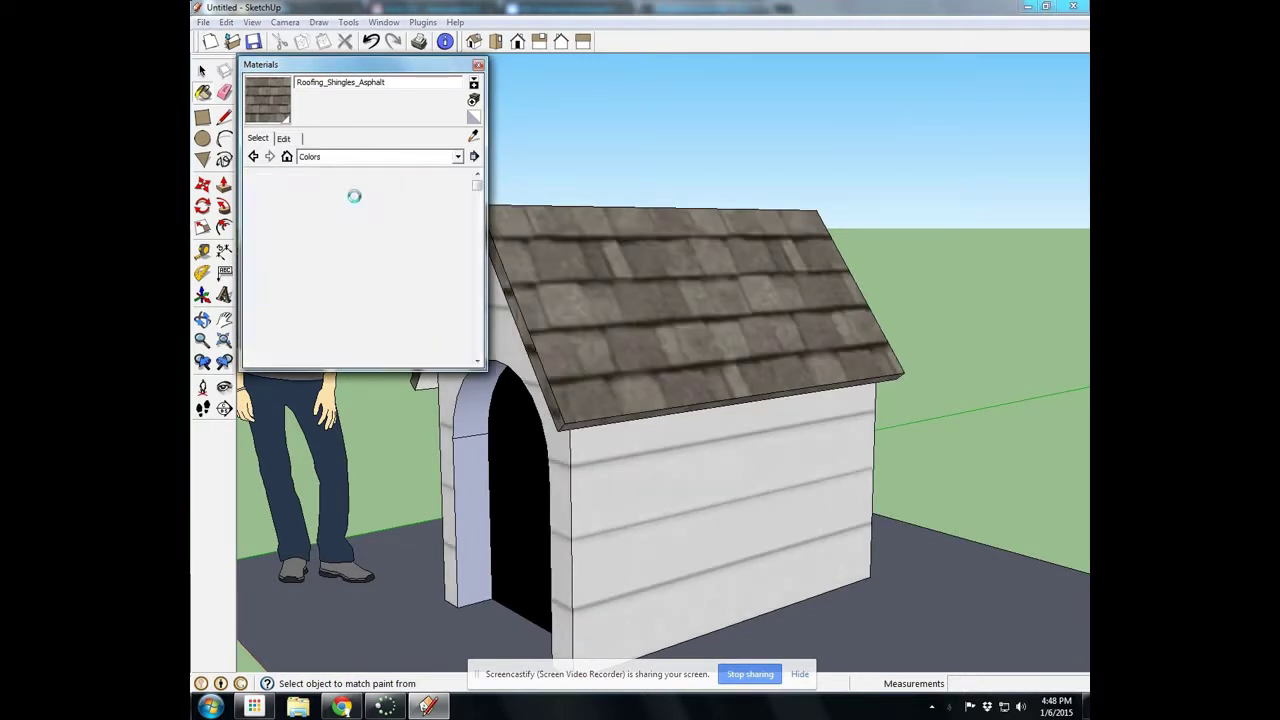
pyautogui.click(406, 233)
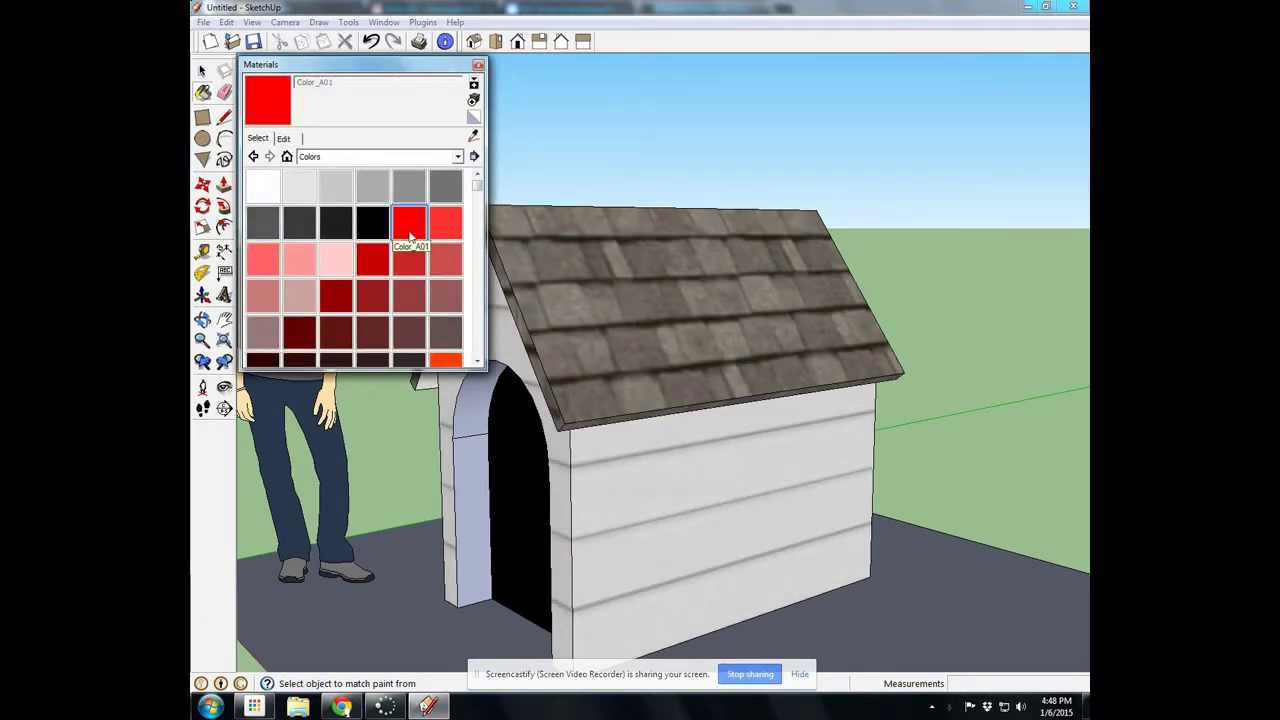
pyautogui.click(477, 452)
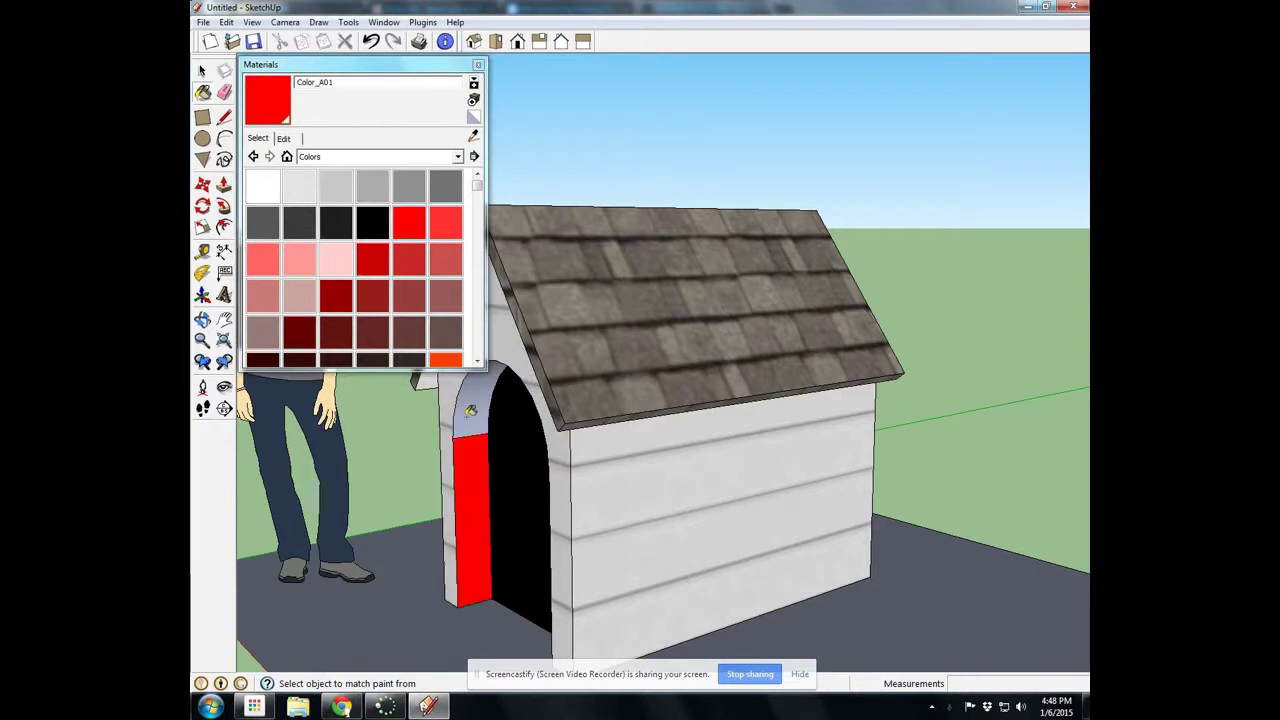
pyautogui.click(466, 410)
pyautogui.press('o')
pyautogui.moveTo(537, 431)
pyautogui.mouseDown(button='middle')
pyautogui.moveTo(834, 374)
pyautogui.moveTo(919, 396)
pyautogui.mouseUp(button='middle')
pyautogui.click(786, 473)
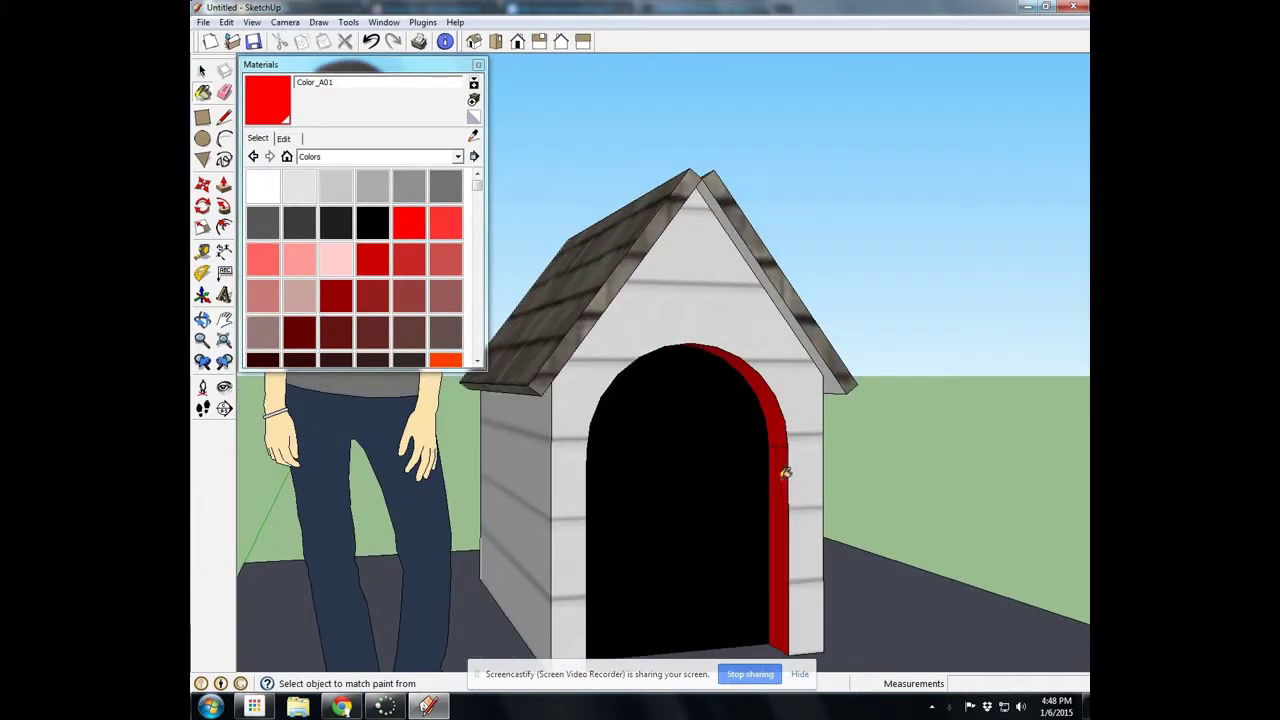
# Step: Paint the left and right front roof edge trim red
pyautogui.moveTo(979, 461); pyautogui.dragTo(452, 402, button='middle')
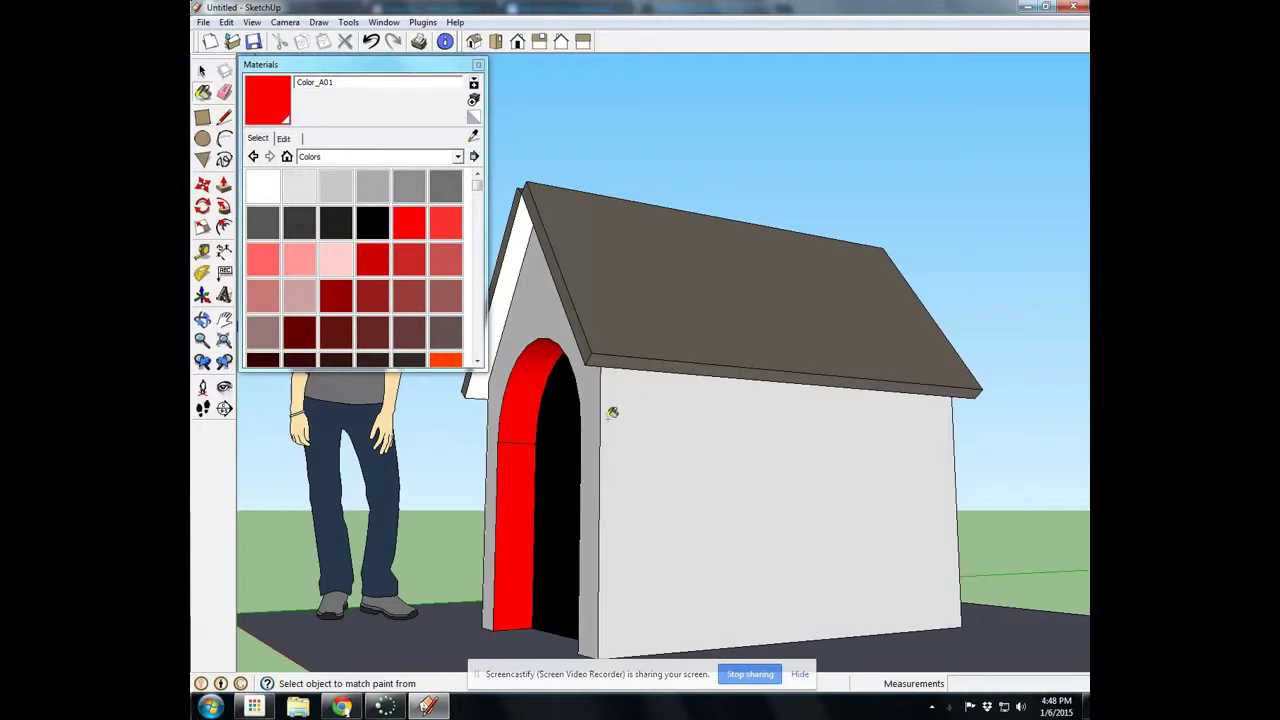
pyautogui.moveTo(546, 395); pyautogui.dragTo(732, 258, button='middle')
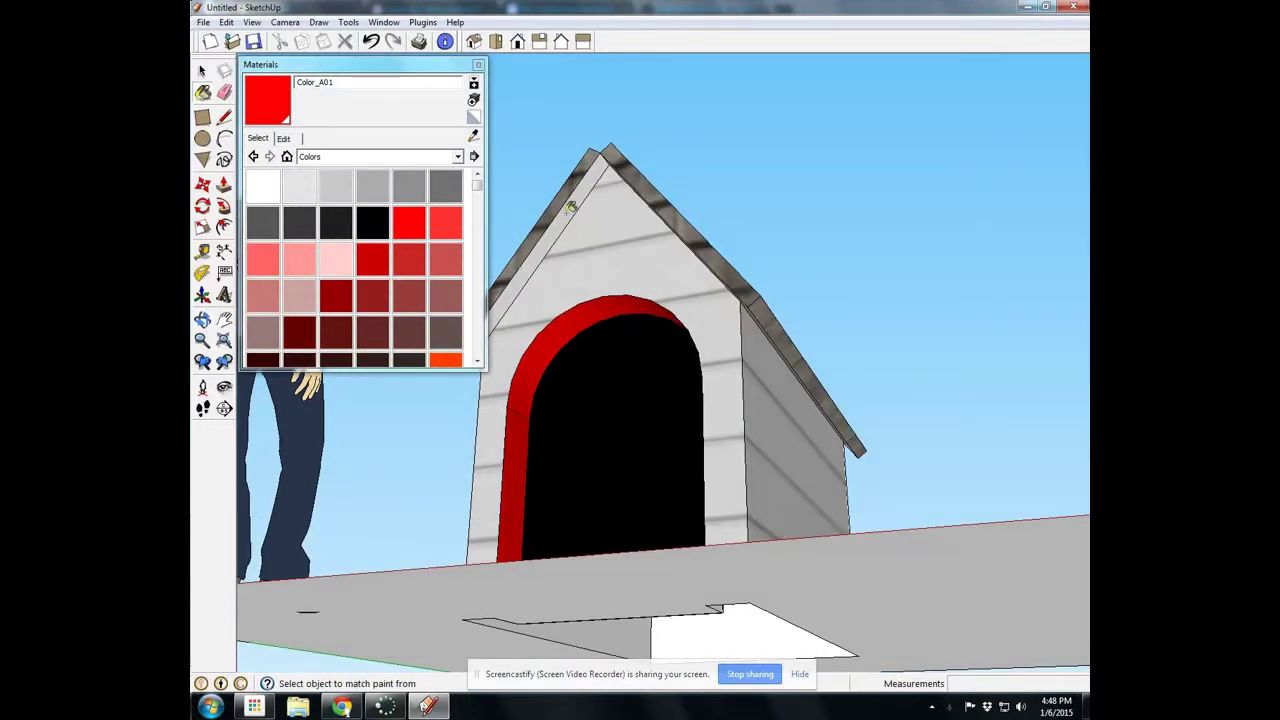
pyautogui.click(570, 207)
pyautogui.moveTo(634, 266)
pyautogui.mouseDown(button='middle')
pyautogui.moveTo(826, 271)
pyautogui.moveTo(770, 240)
pyautogui.mouseUp(button='middle')
pyautogui.click(762, 243)
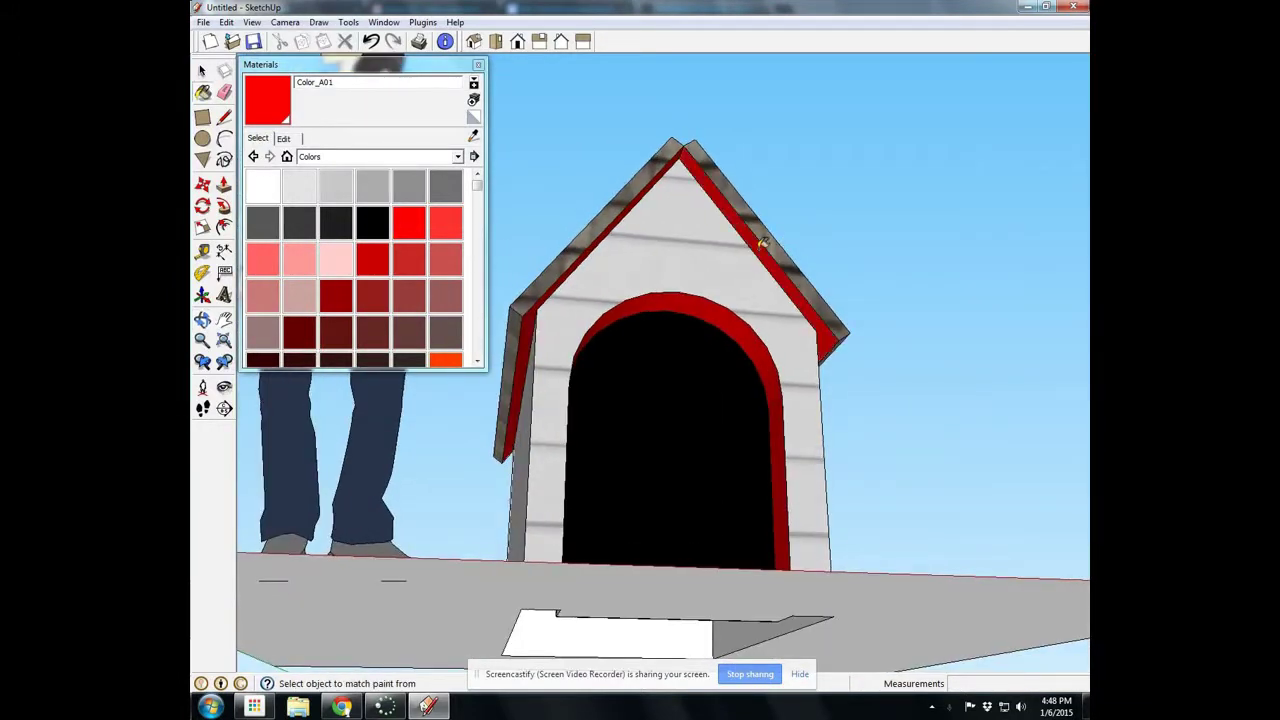
pyautogui.moveTo(921, 319)
pyautogui.mouseDown(button='middle')
pyautogui.moveTo(623, 260)
pyautogui.moveTo(891, 271)
pyautogui.moveTo(731, 397)
pyautogui.moveTo(797, 333)
pyautogui.moveTo(926, 303)
pyautogui.moveTo(560, 260)
pyautogui.moveTo(625, 329)
pyautogui.moveTo(800, 369)
pyautogui.moveTo(646, 346)
pyautogui.moveTo(986, 340)
pyautogui.moveTo(603, 339)
pyautogui.moveTo(886, 374)
pyautogui.moveTo(802, 390)
pyautogui.mouseUp(button='middle')
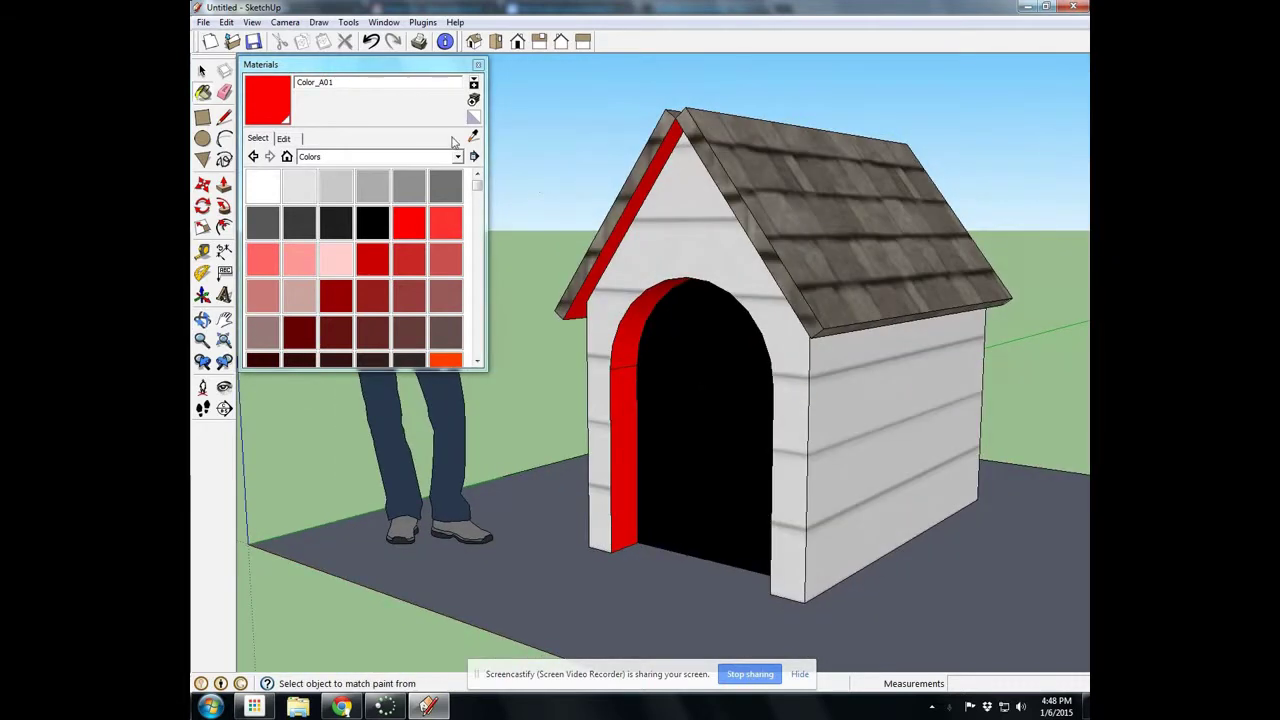
# Step: Recolour the in-model Cladding_Siding_White material from white to purple on the colour wheel
pyautogui.click(286, 157)
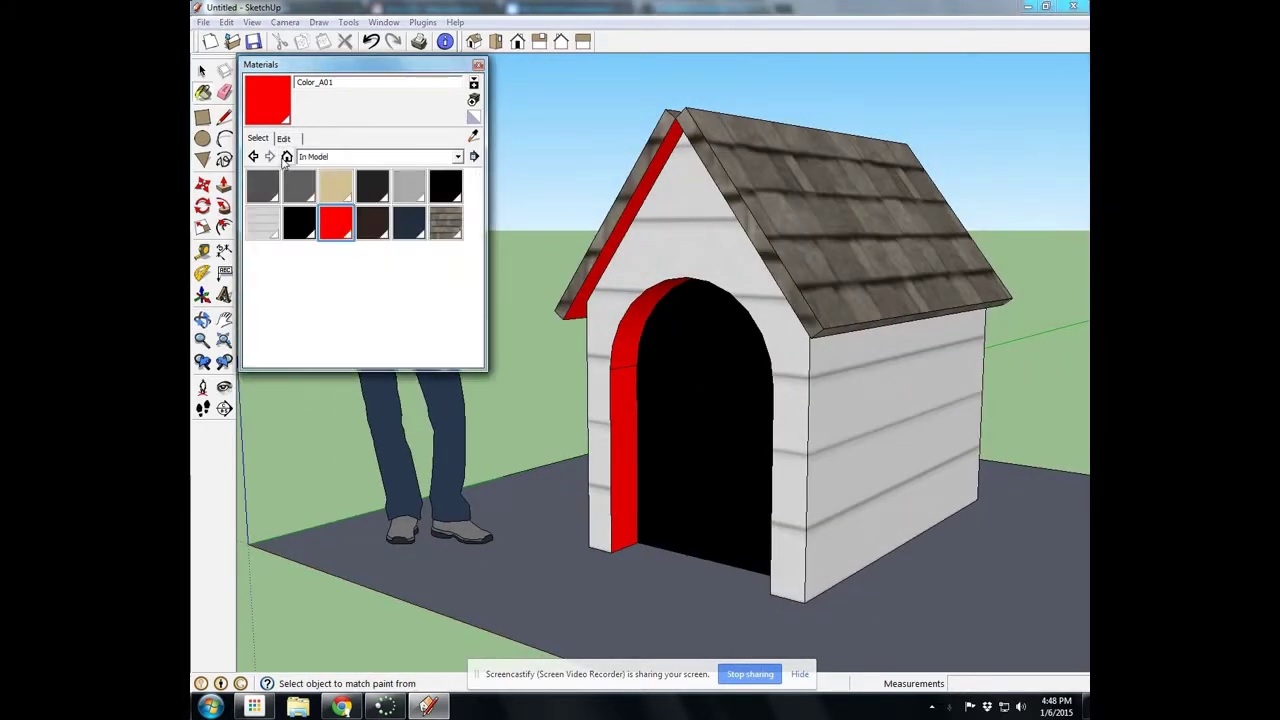
pyautogui.click(264, 230)
pyautogui.click(284, 139)
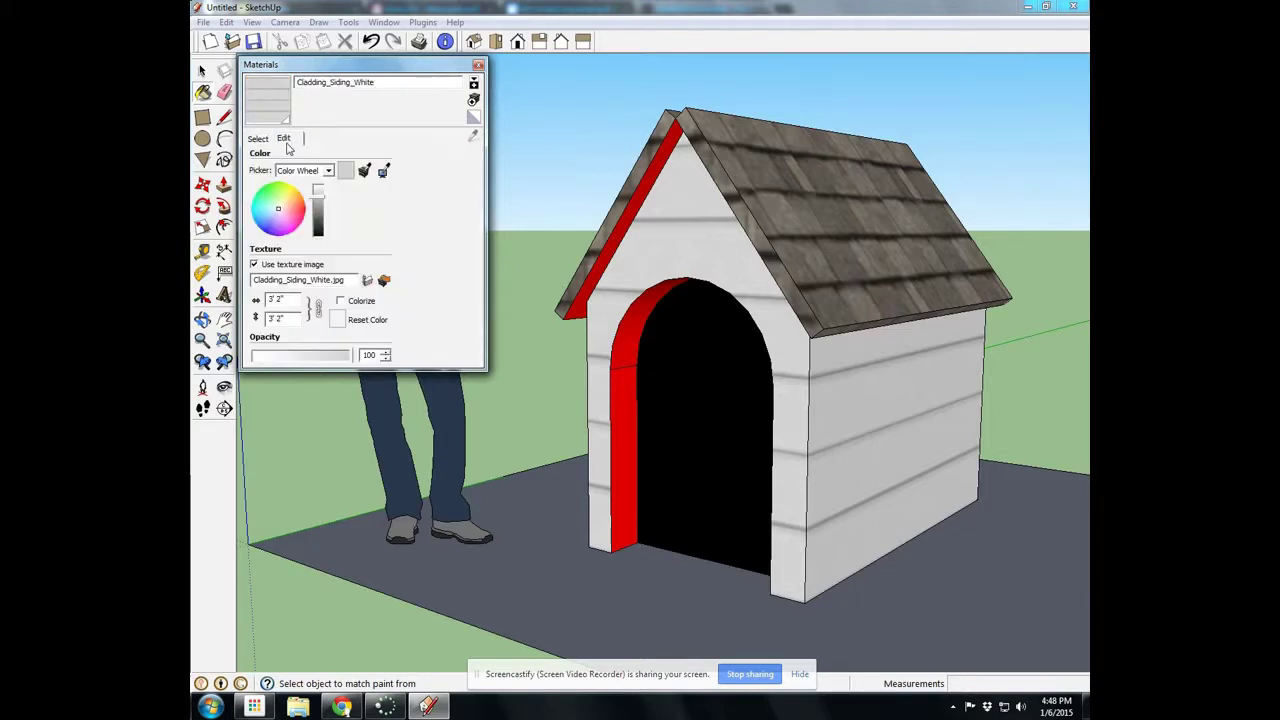
pyautogui.click(259, 139)
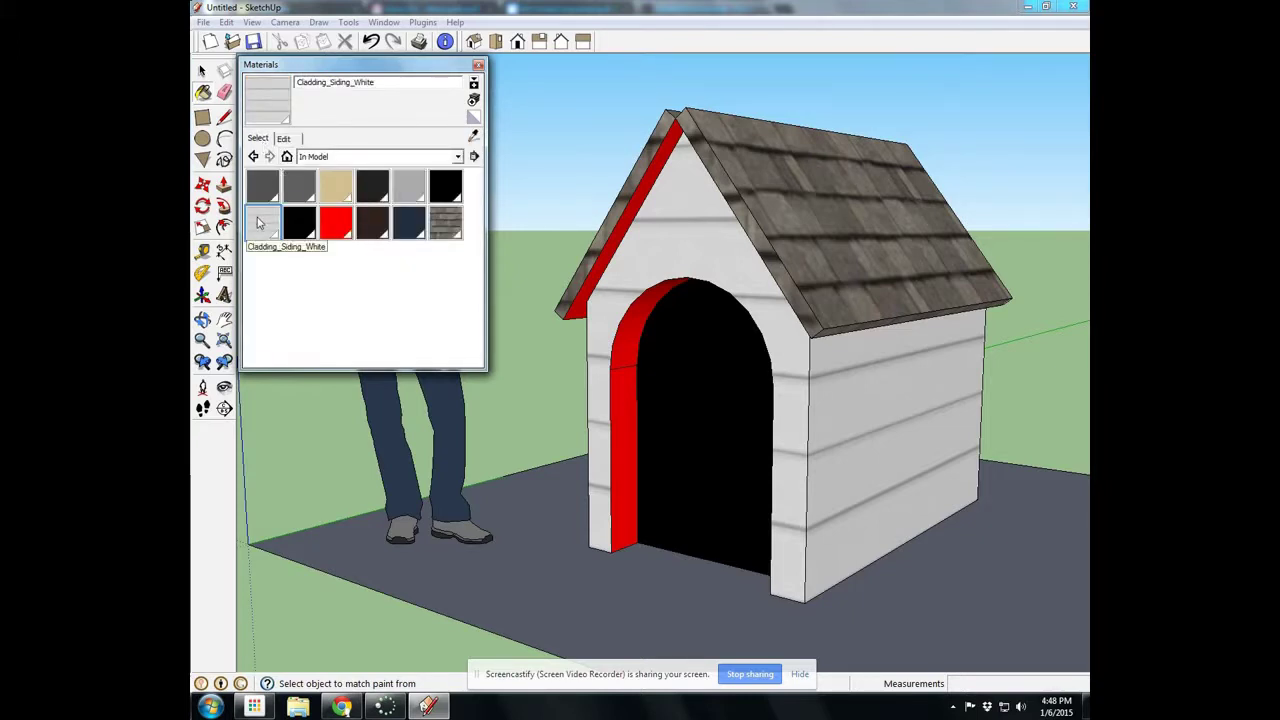
pyautogui.click(283, 140)
pyautogui.click(293, 219)
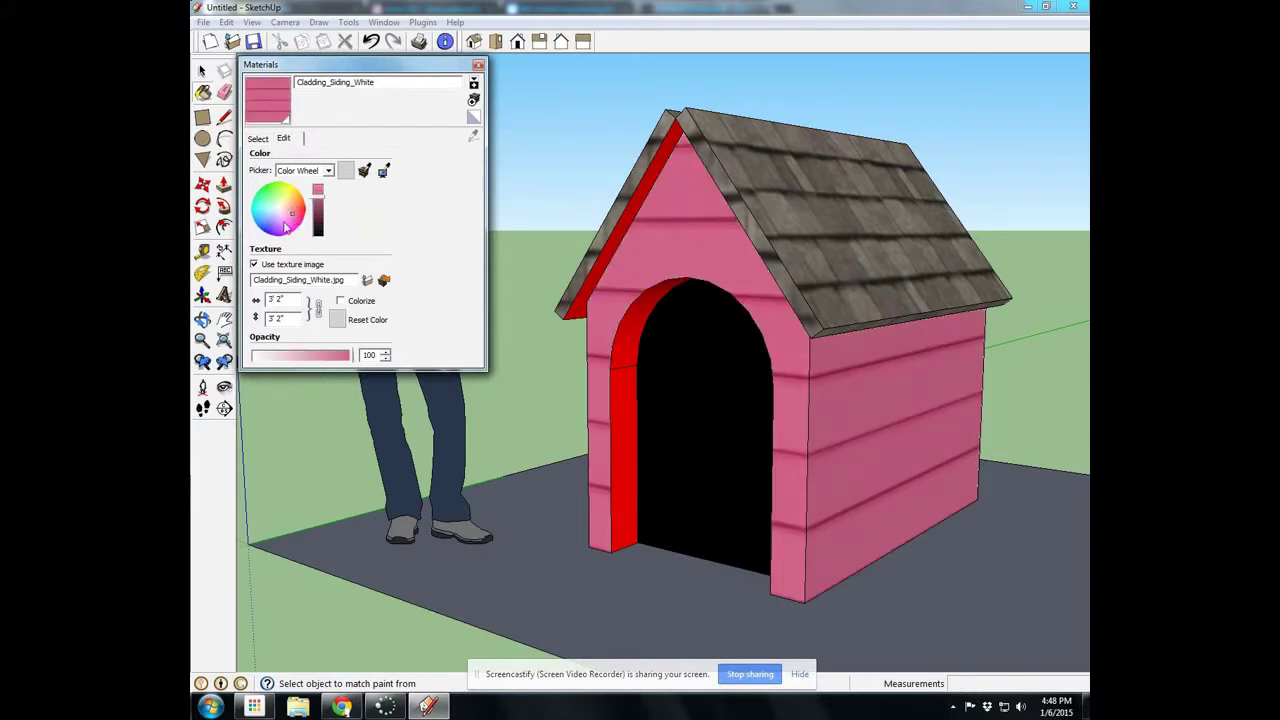
pyautogui.moveTo(286, 227); pyautogui.dragTo(277, 230)
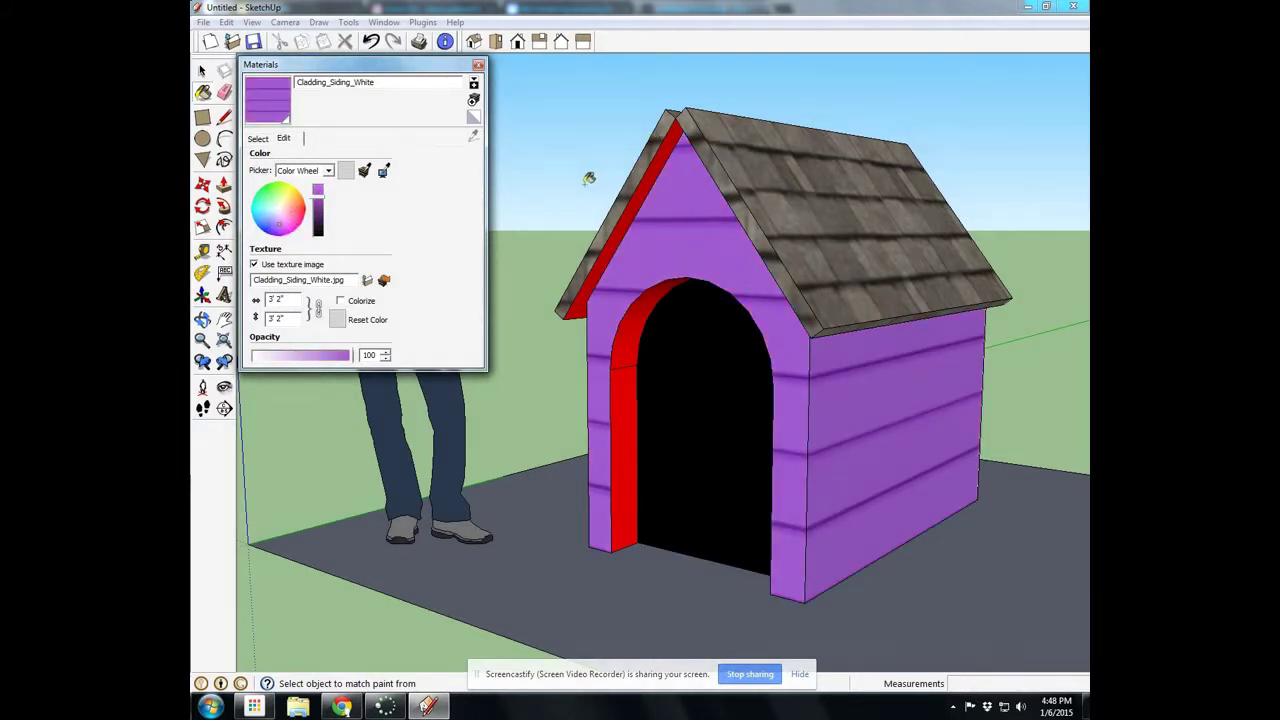
pyautogui.click(478, 66)
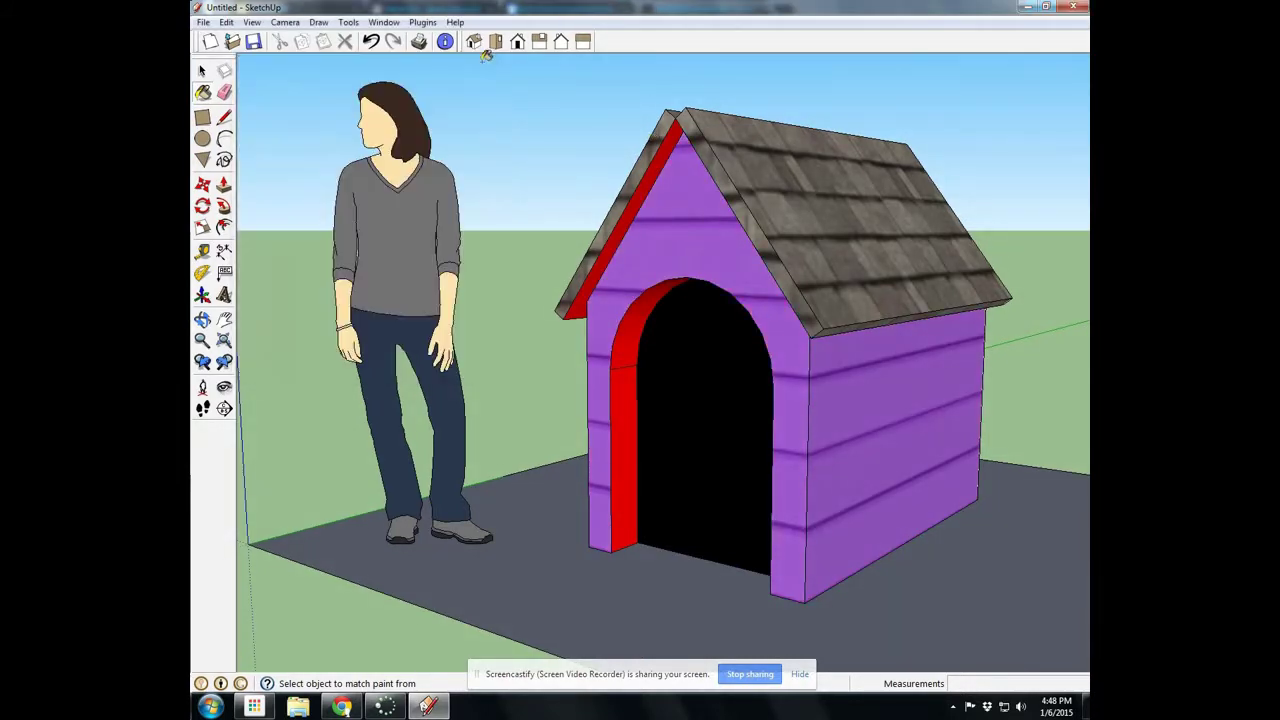
# Step: Paint the grey ground pad with Vegetation_Grass_Artificial from the Vegetation collection
pyautogui.click(204, 93)
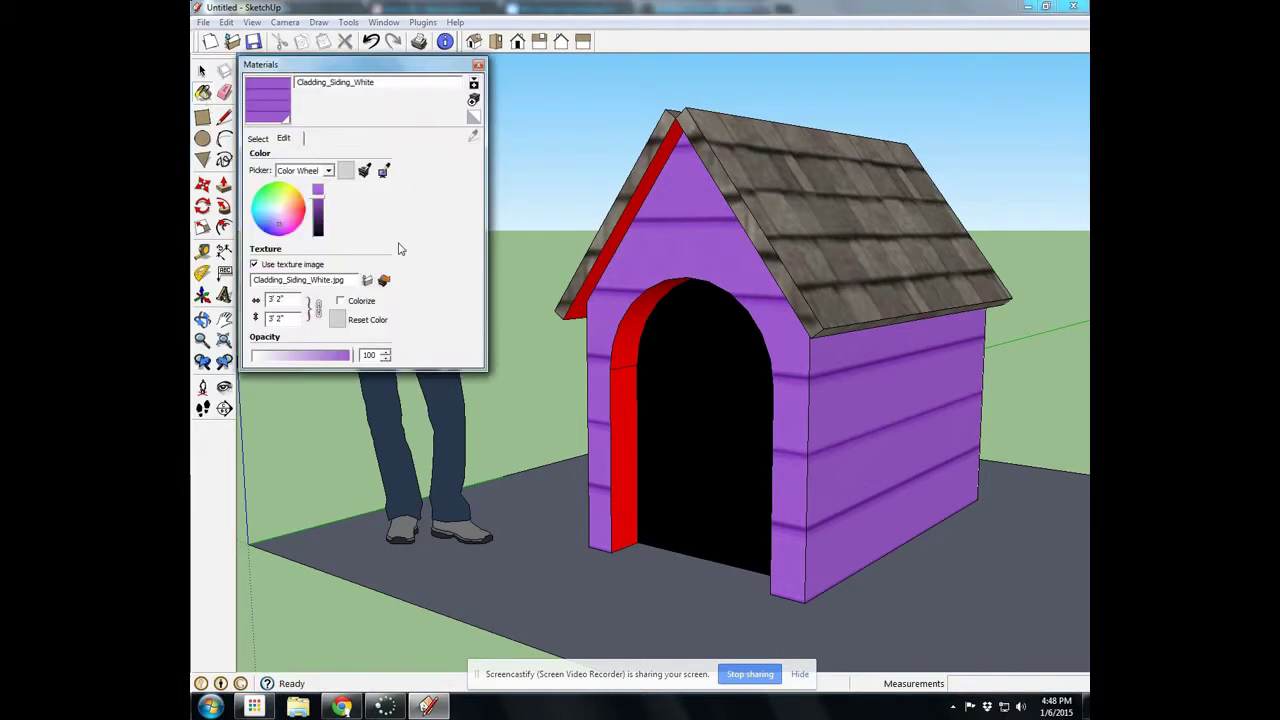
pyautogui.click(258, 137)
pyautogui.click(306, 156)
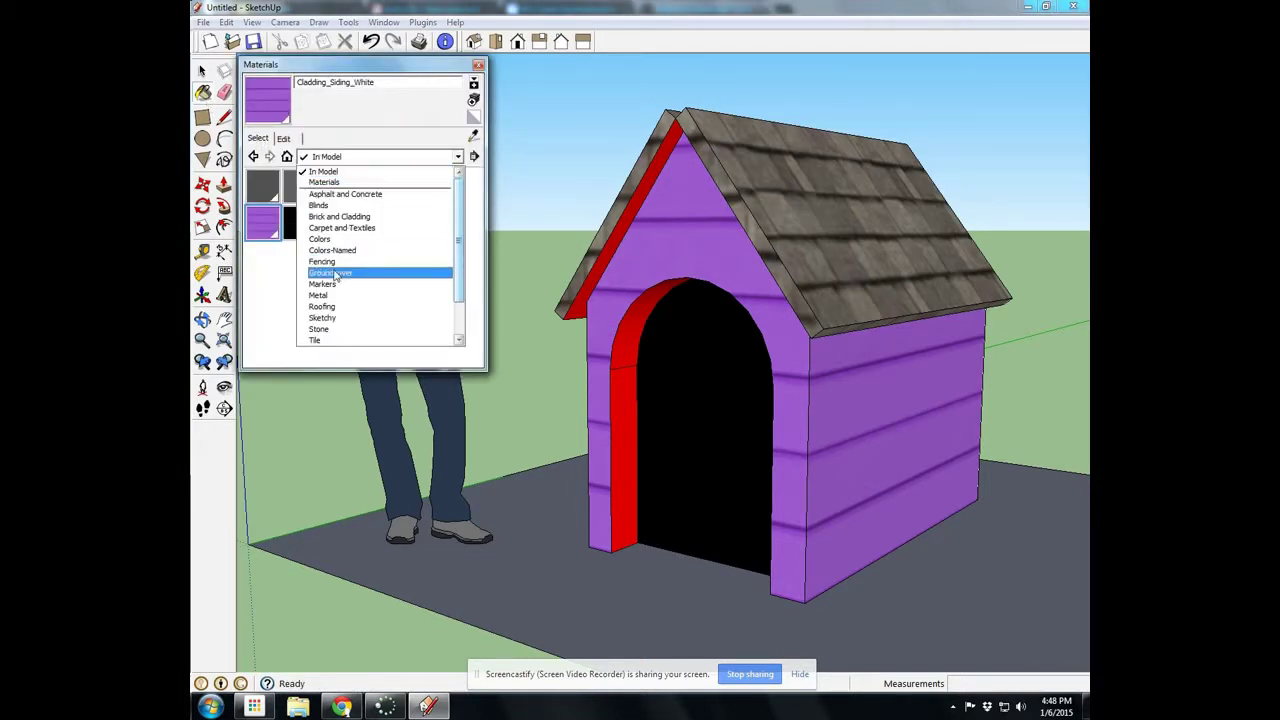
pyautogui.click(336, 273)
pyautogui.click(400, 156)
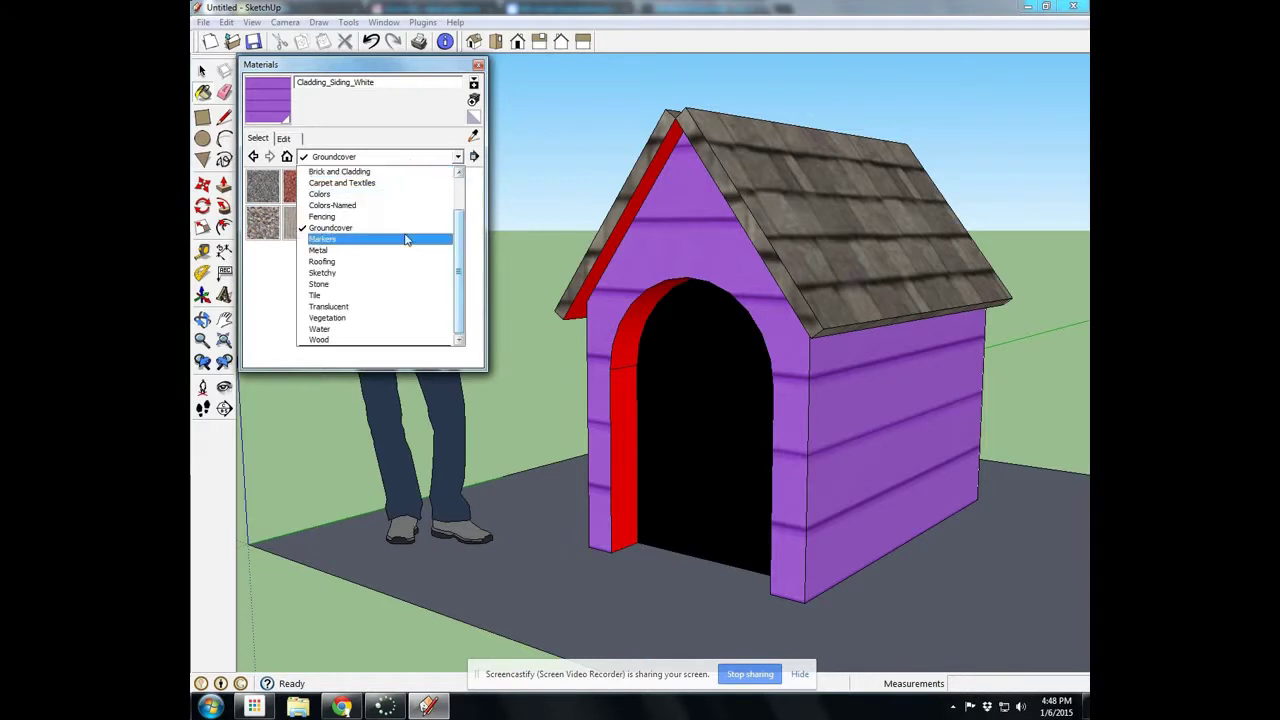
pyautogui.click(373, 317)
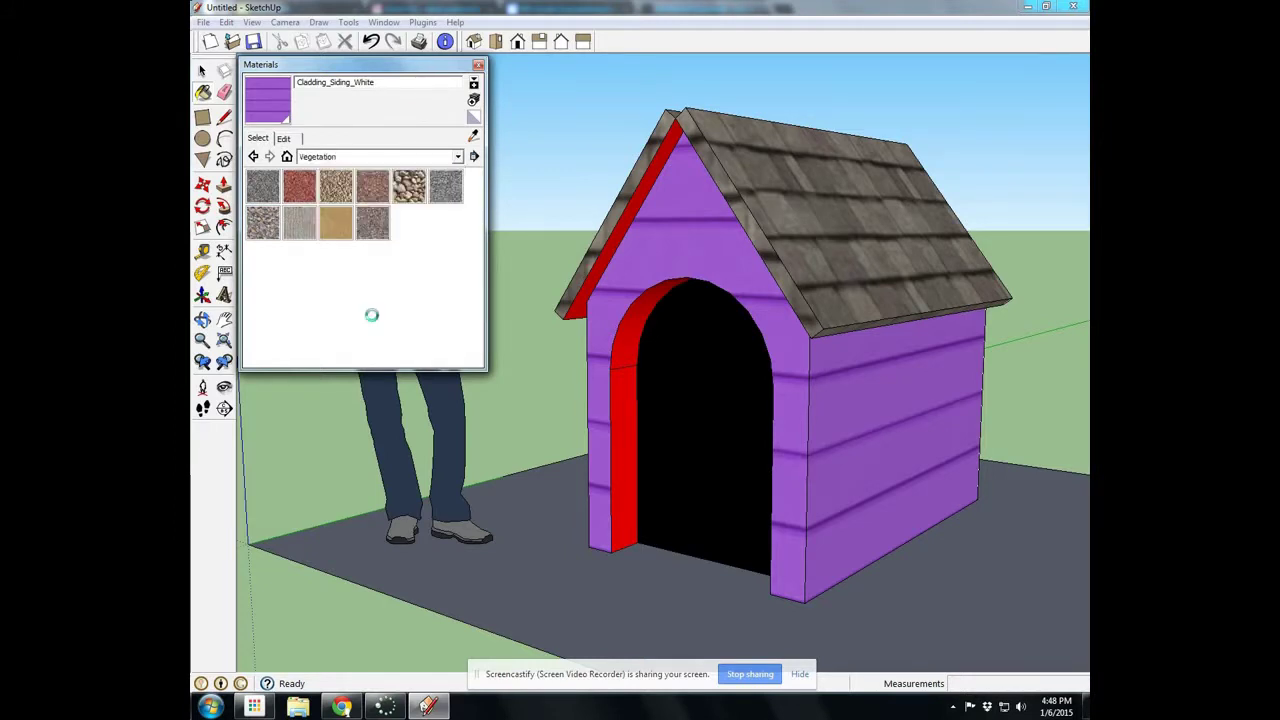
pyautogui.click(262, 226)
pyautogui.click(548, 571)
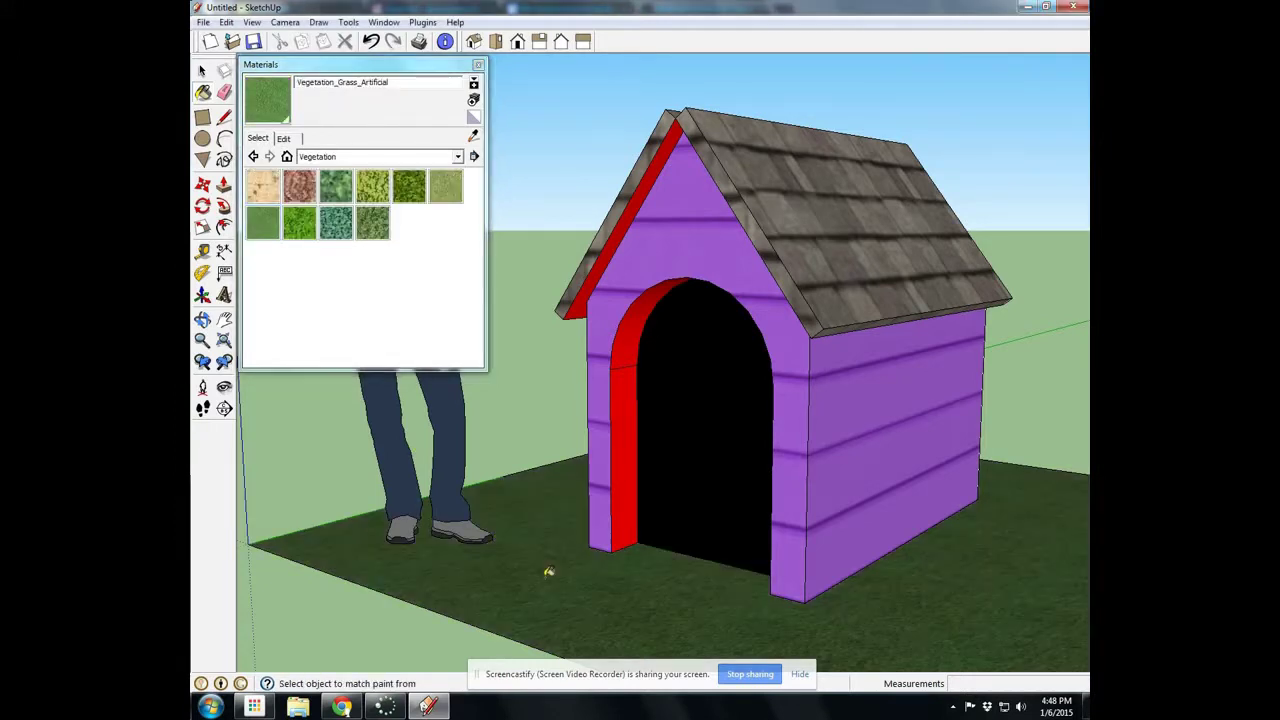
pyautogui.scroll(2, 763, 520)
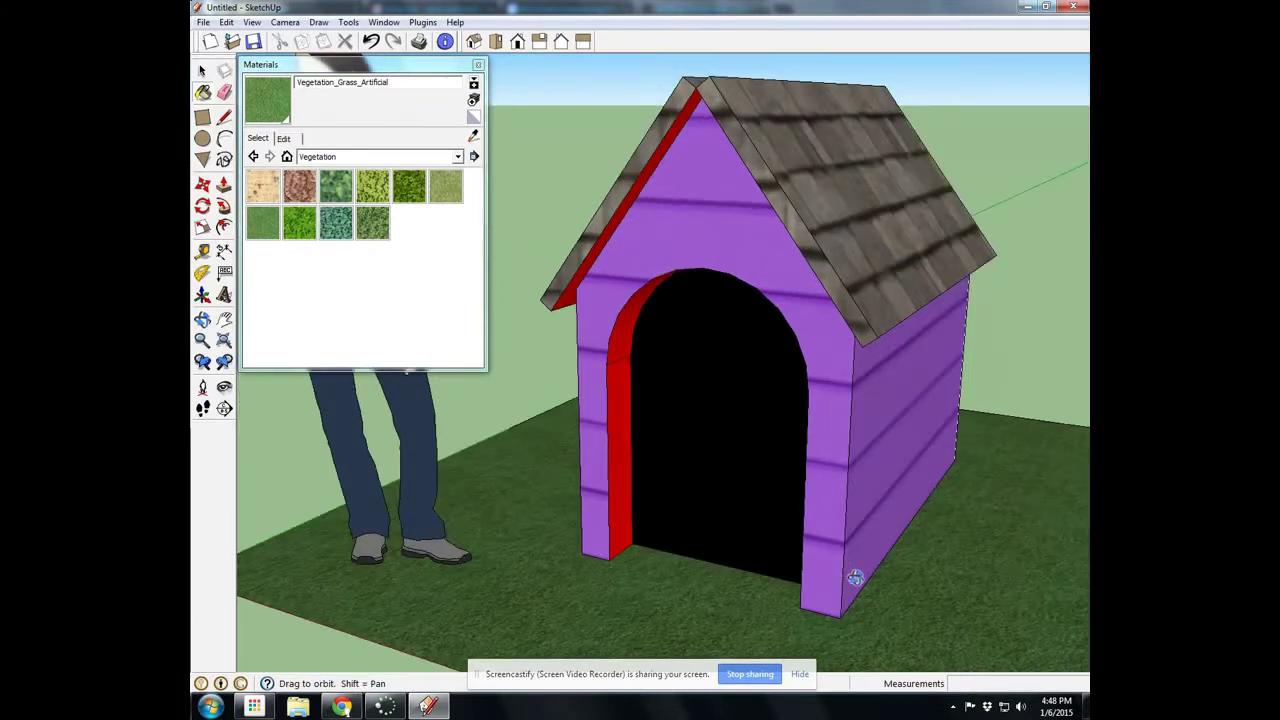
pyautogui.moveTo(851, 577); pyautogui.dragTo(800, 560, button='middle')
pyautogui.scroll(5, 723, 523)
pyautogui.keyDown('shift'); pyautogui.moveTo(723, 523); pyautogui.dragTo(556, 414, button='middle'); pyautogui.keyUp('shift')
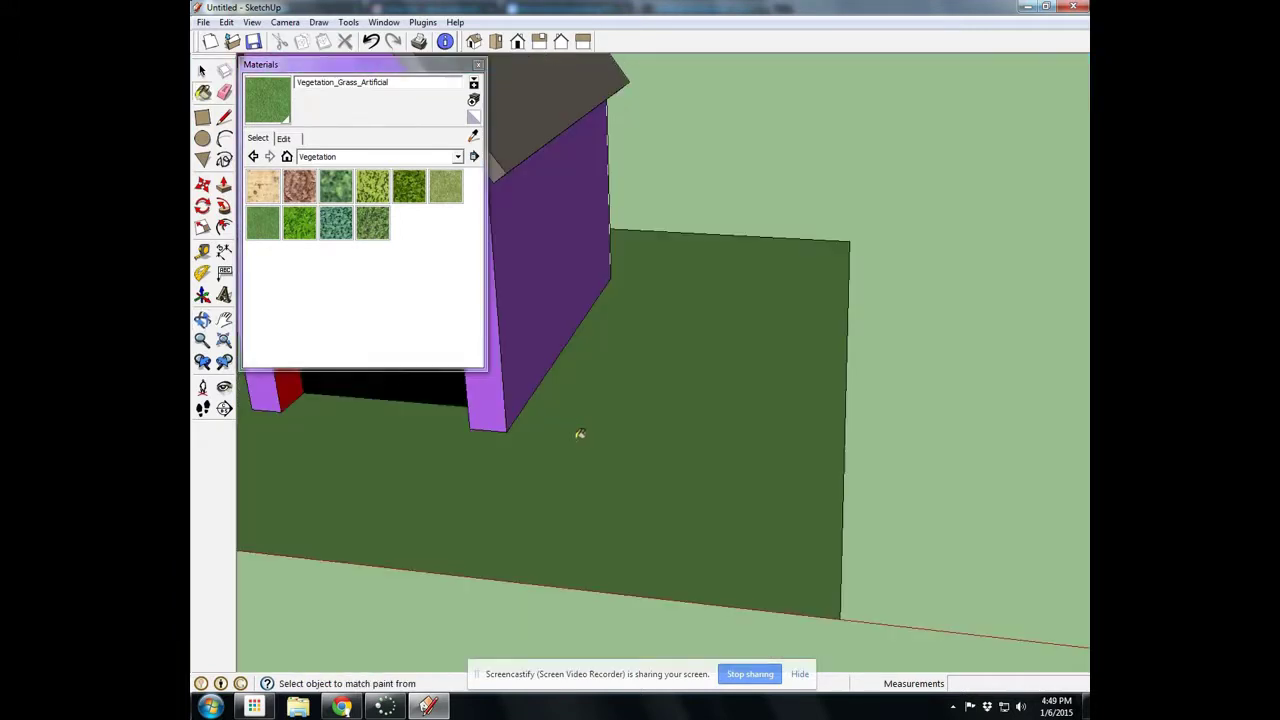
# Step: Draw a circle with a 6" radius centred on the lawn beside the doghouse
pyautogui.click(478, 64)
pyautogui.click(202, 138)
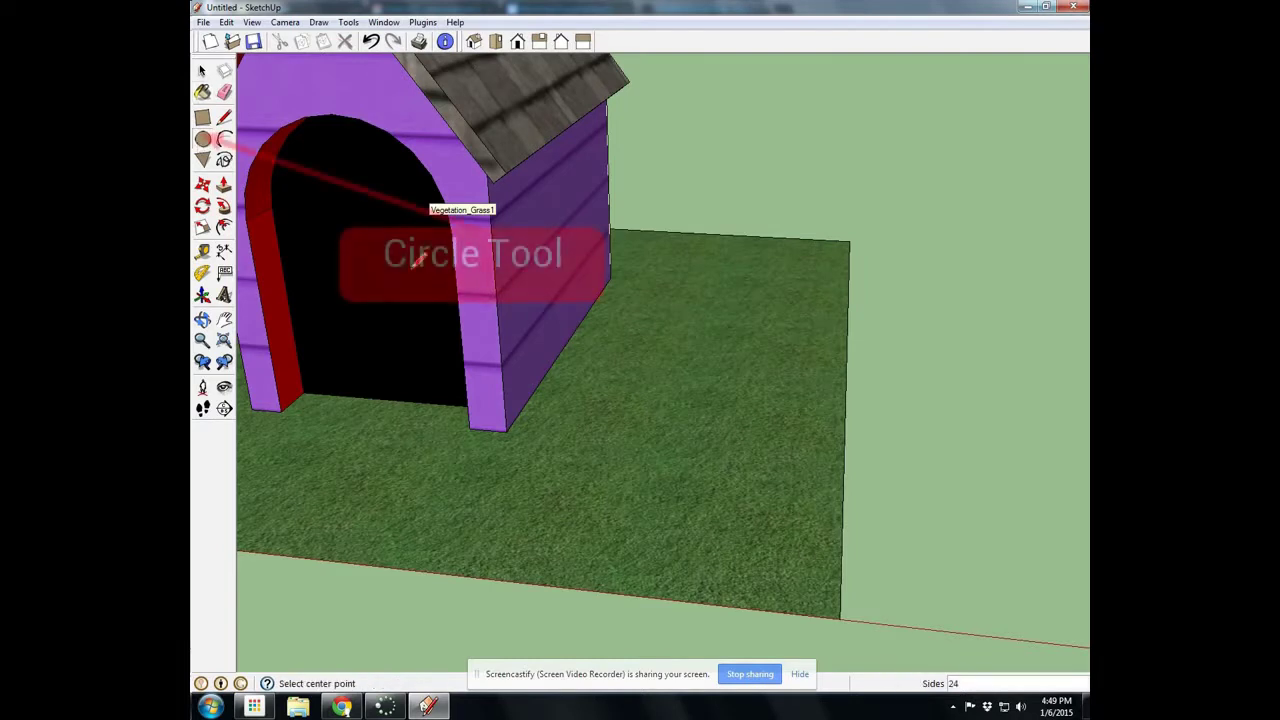
pyautogui.click(671, 485)
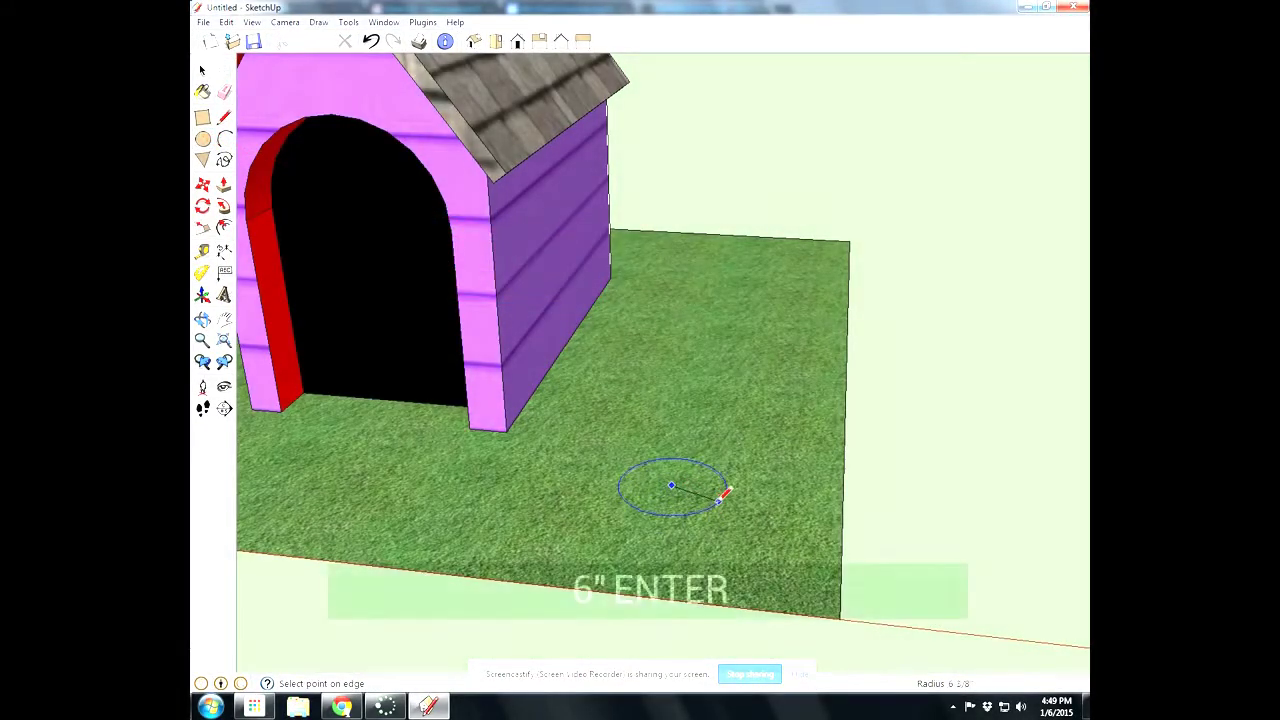
pyautogui.write('6"')
pyautogui.press('Return')
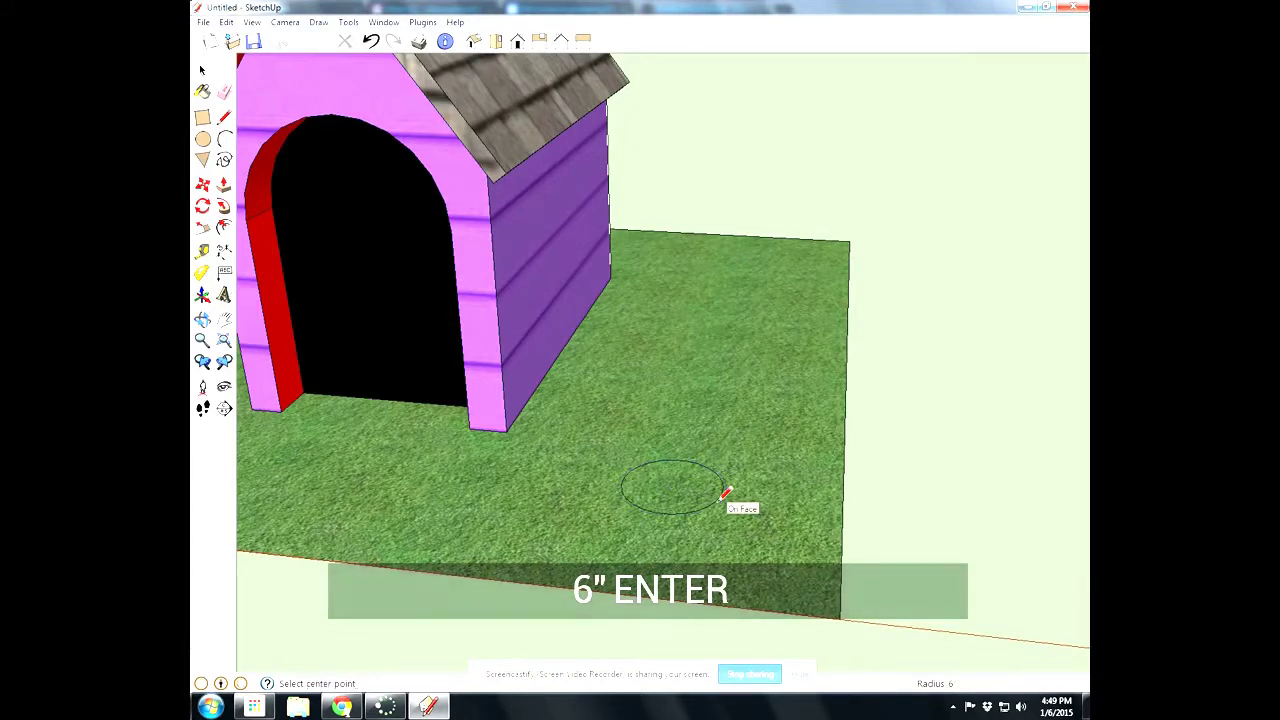
pyautogui.scroll(5, 676, 488)
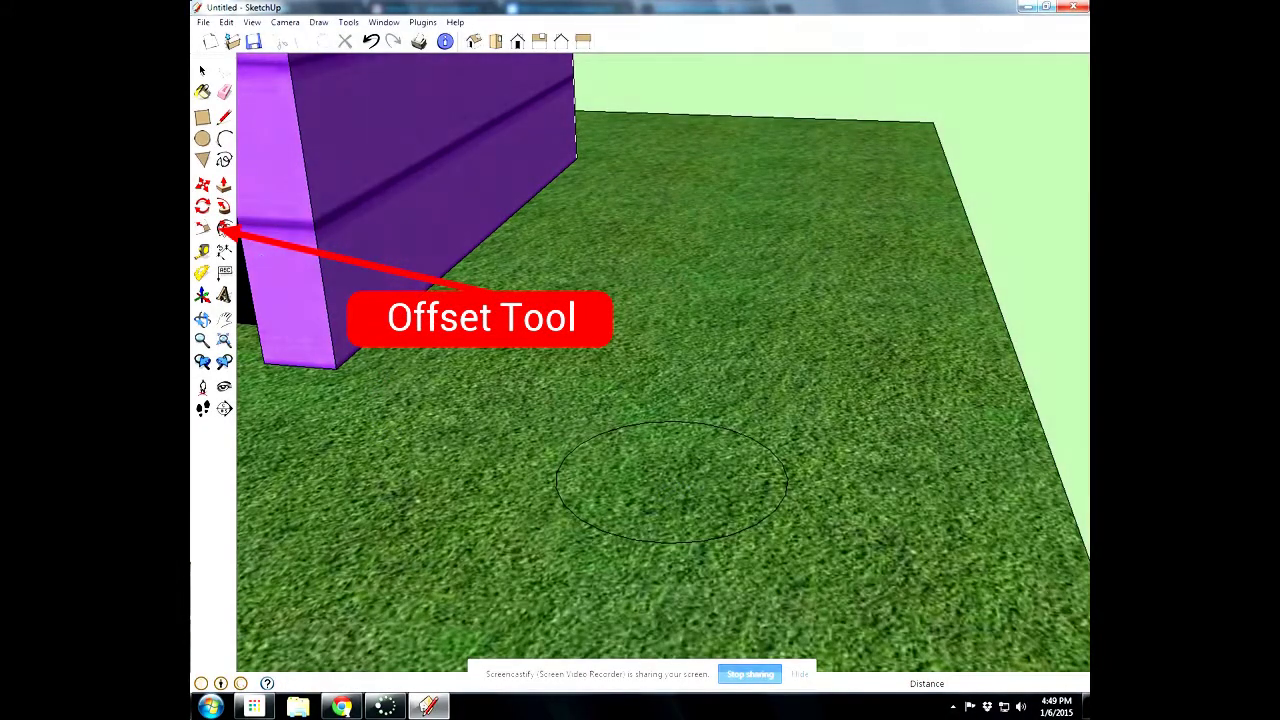
# Step: Offset the circle 1" inward to form a ring
pyautogui.click(224, 228)
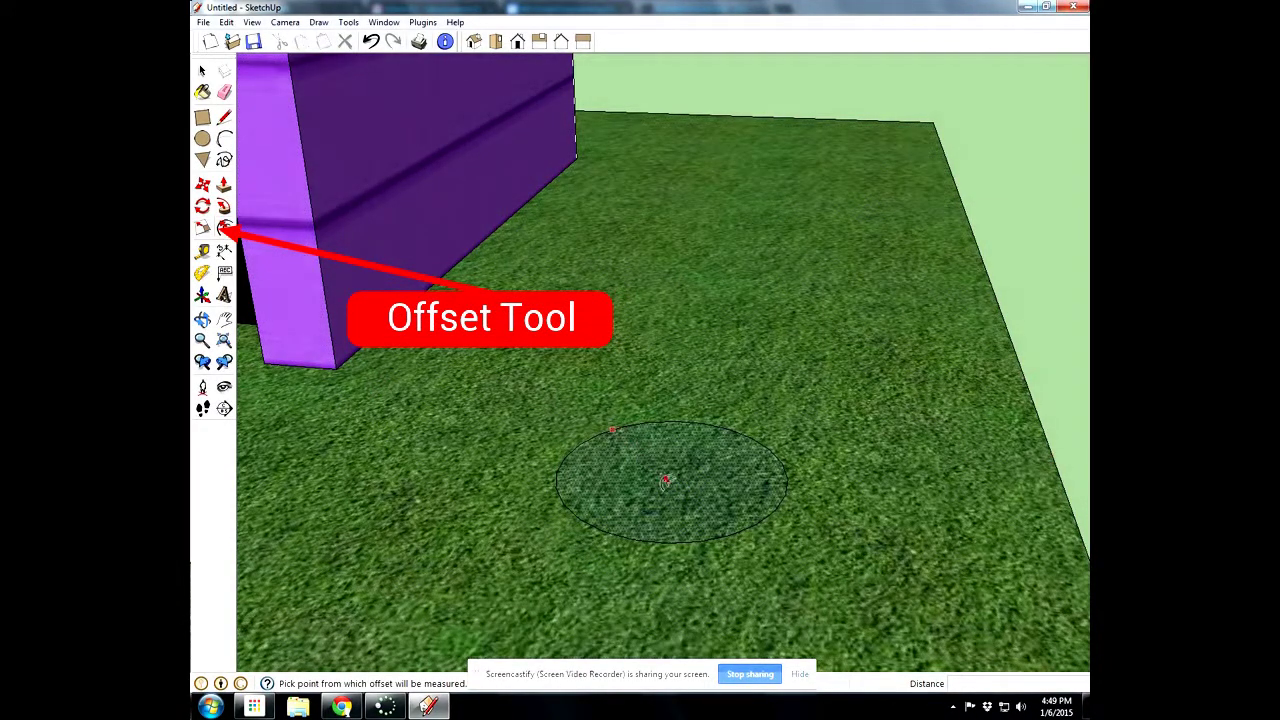
pyautogui.click(656, 465)
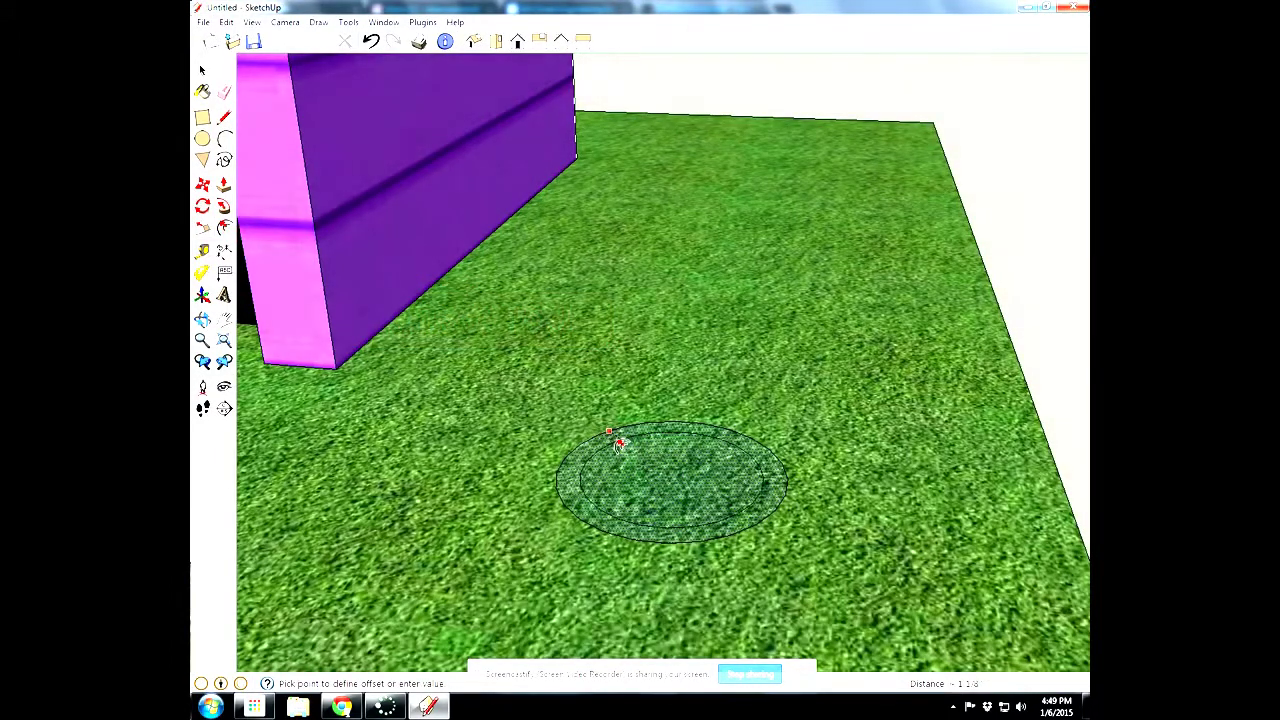
pyautogui.click(619, 443)
pyautogui.write('1"')
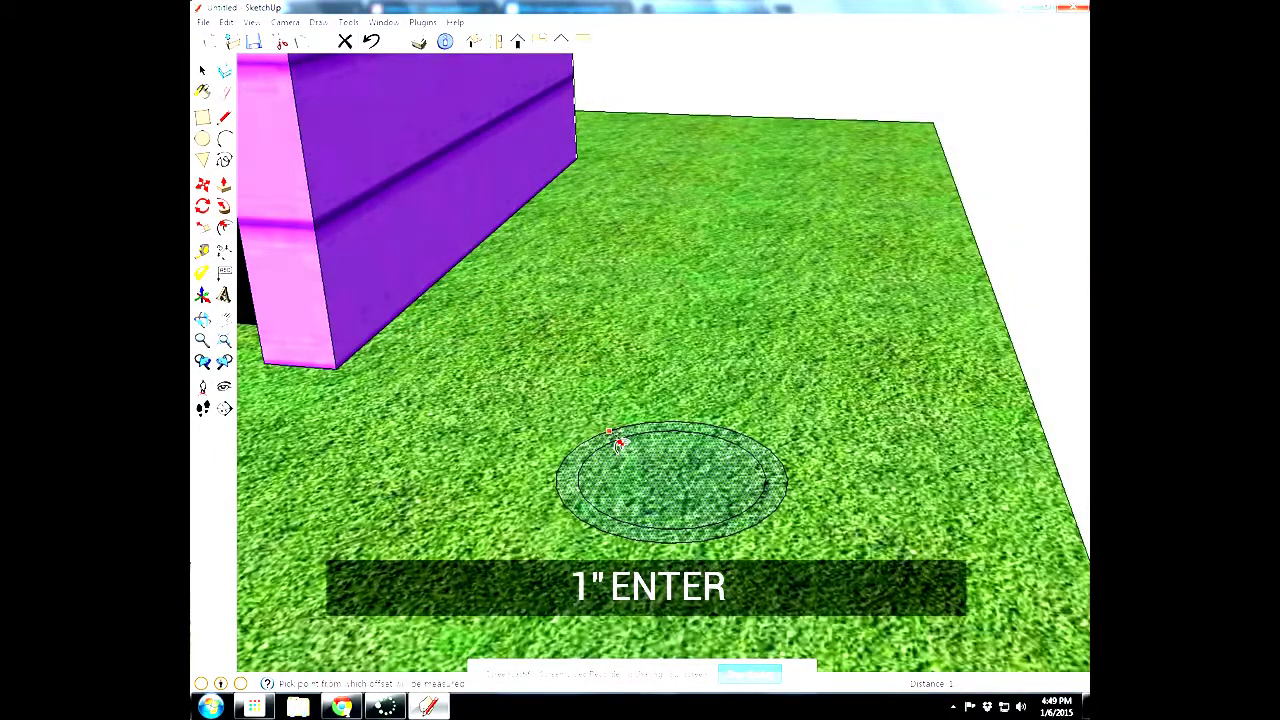
pyautogui.press('Return')
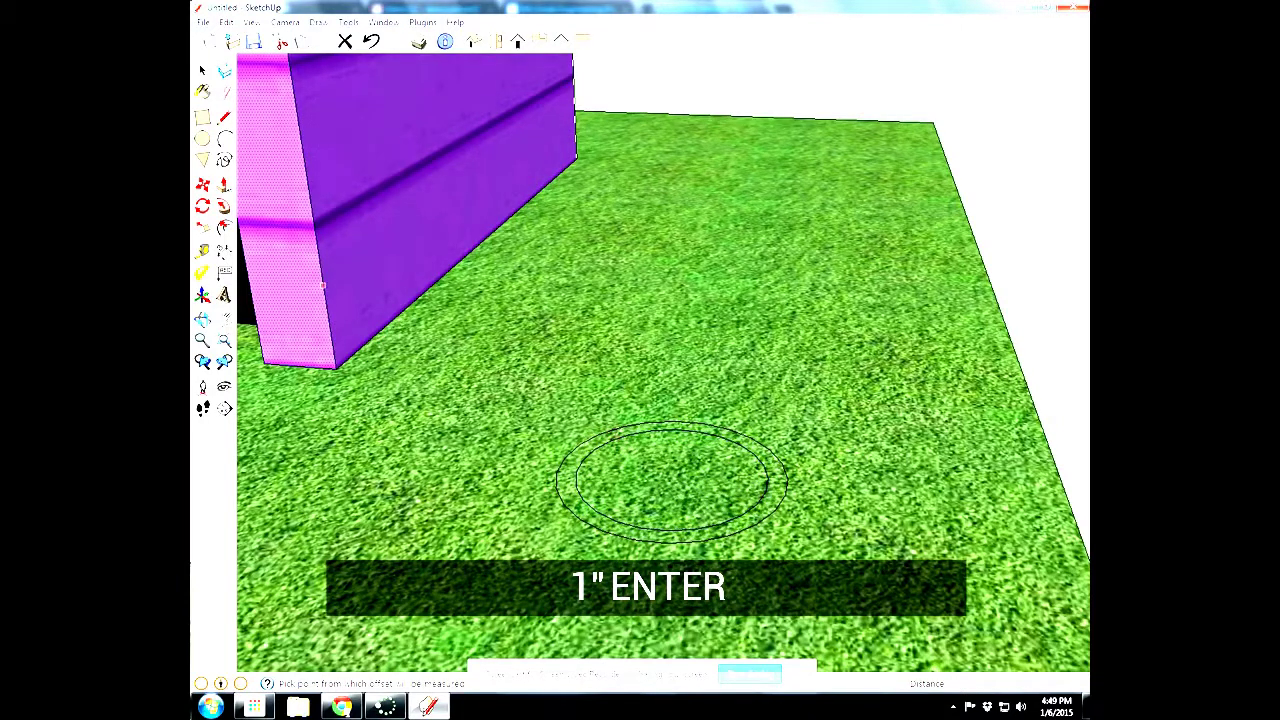
# Step: Push/Pull the ring face up 4" into the bowl wall
pyautogui.click(568, 485)
pyautogui.click(224, 185)
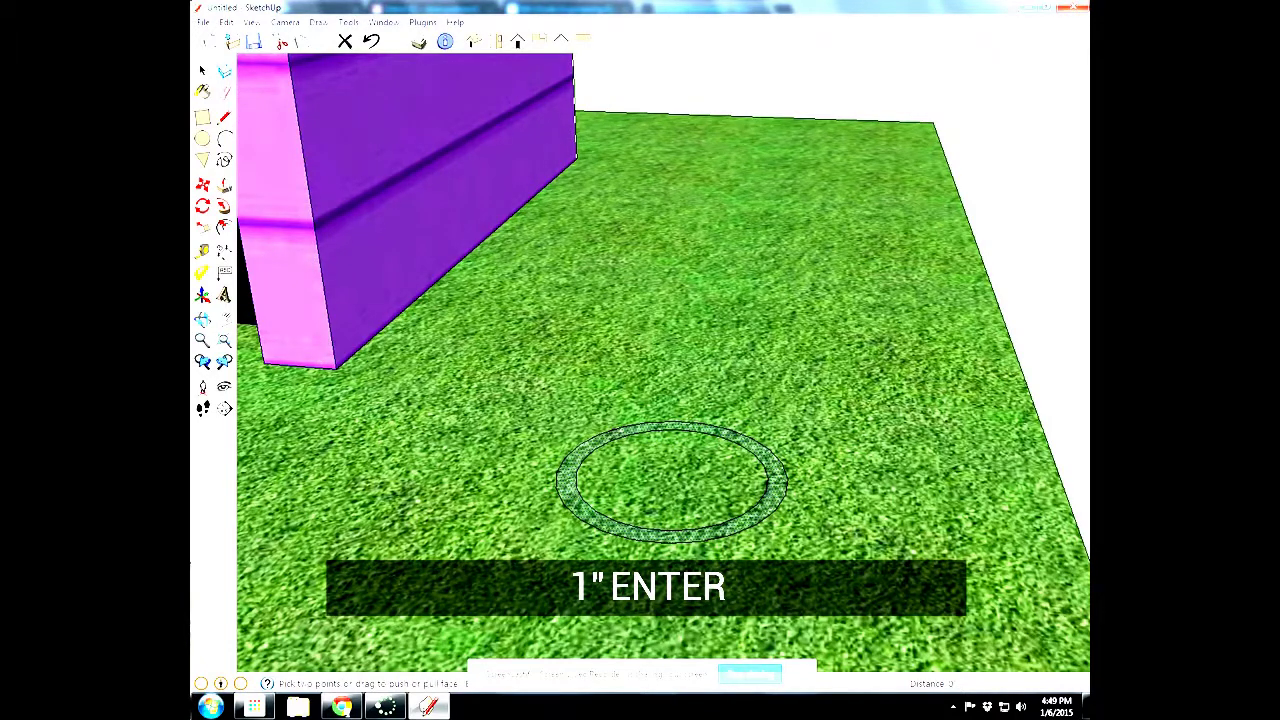
pyautogui.click(566, 455)
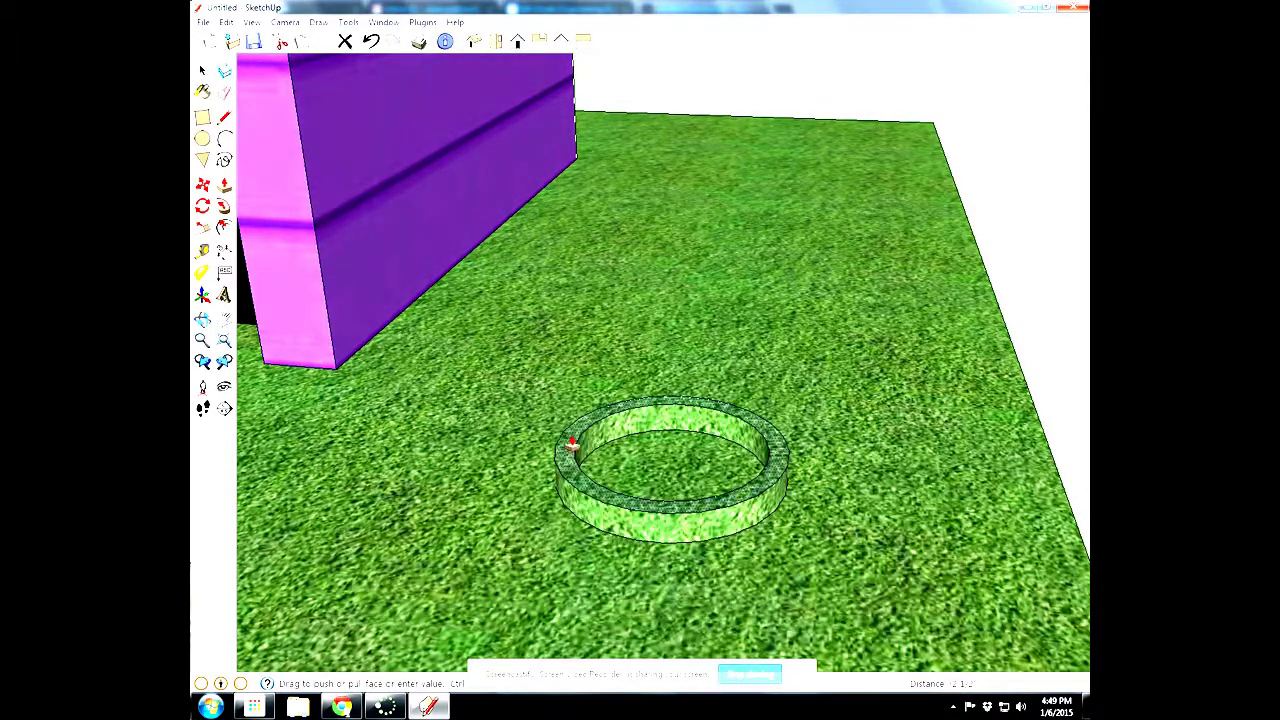
pyautogui.write('4')
pyautogui.press('Return')
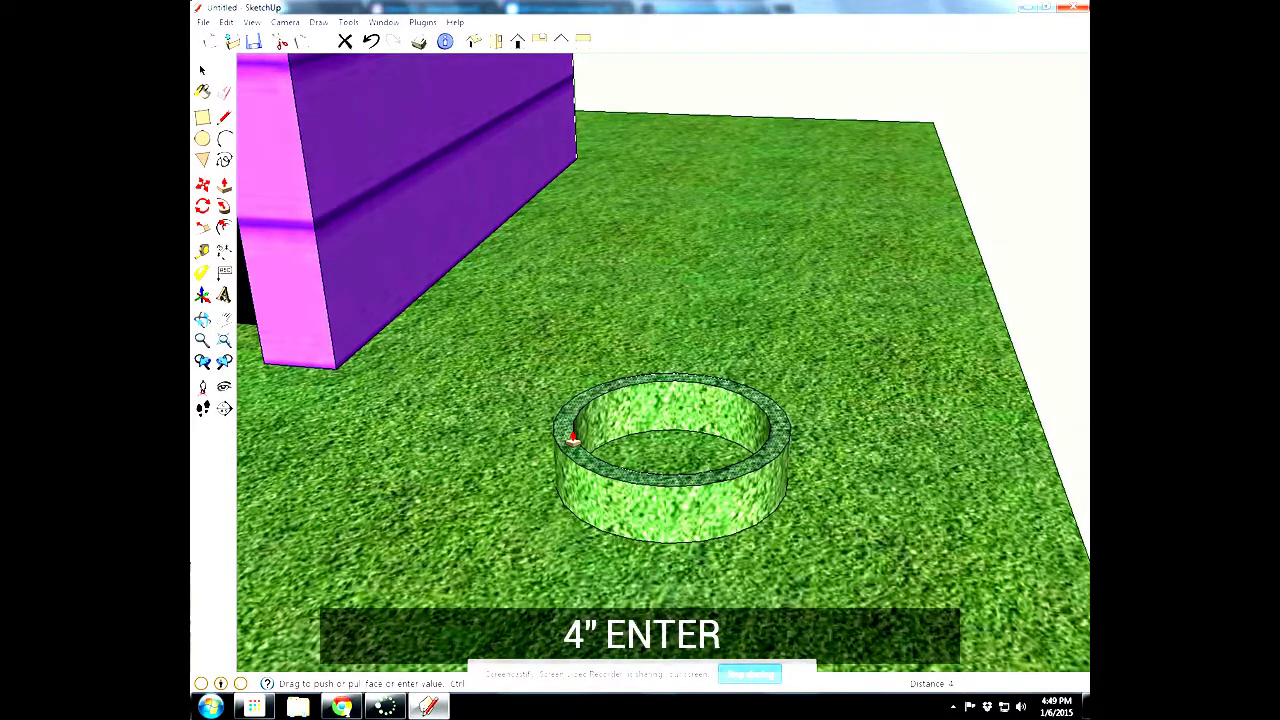
# Step: Raise a new layer of the bowl's inner floor 1 1/16" with Ctrl Push/Pull, then open Materials
pyautogui.moveTo(790, 420); pyautogui.dragTo(711, 548, button='middle')
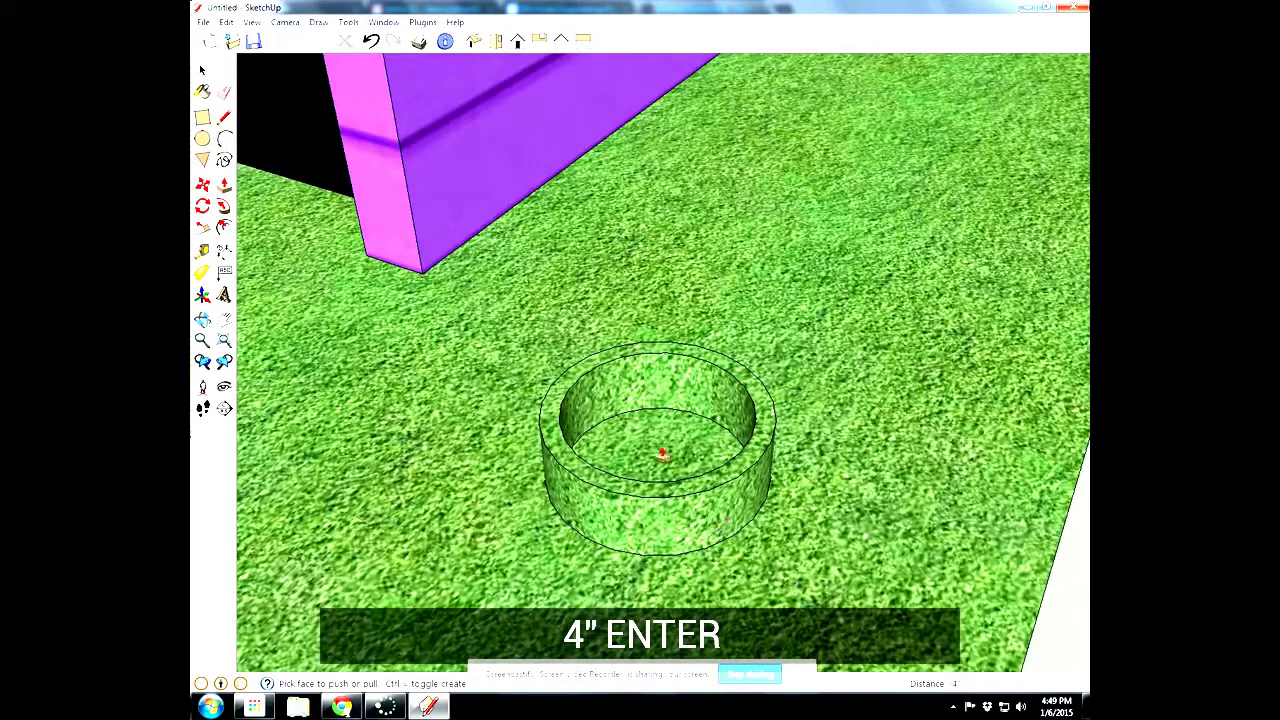
pyautogui.click(662, 452)
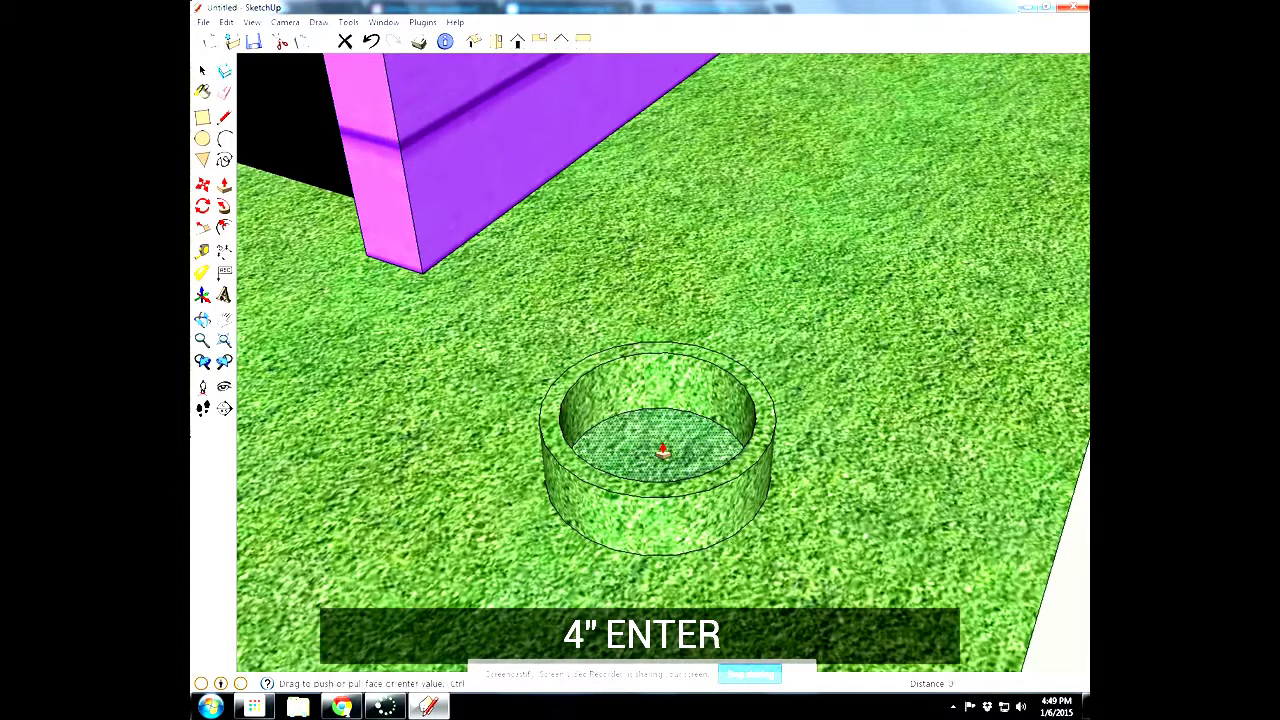
pyautogui.press('ctrl')
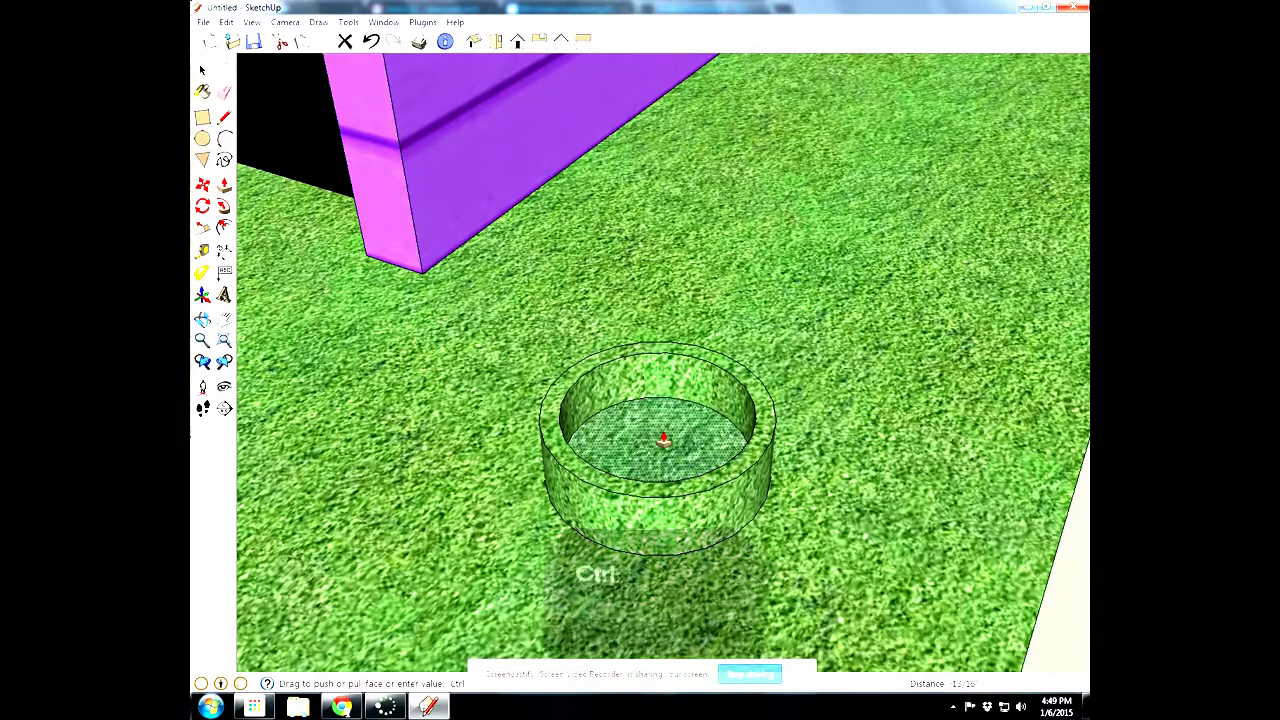
pyautogui.click(663, 437)
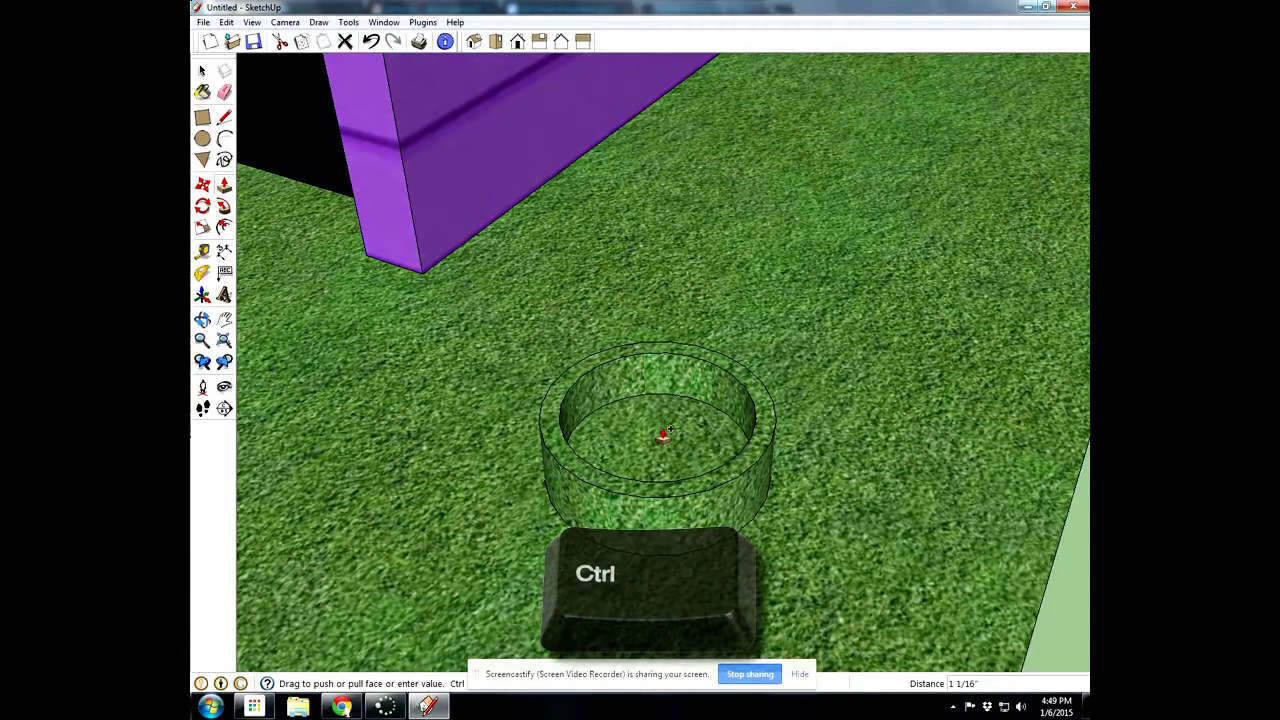
pyautogui.click(663, 432)
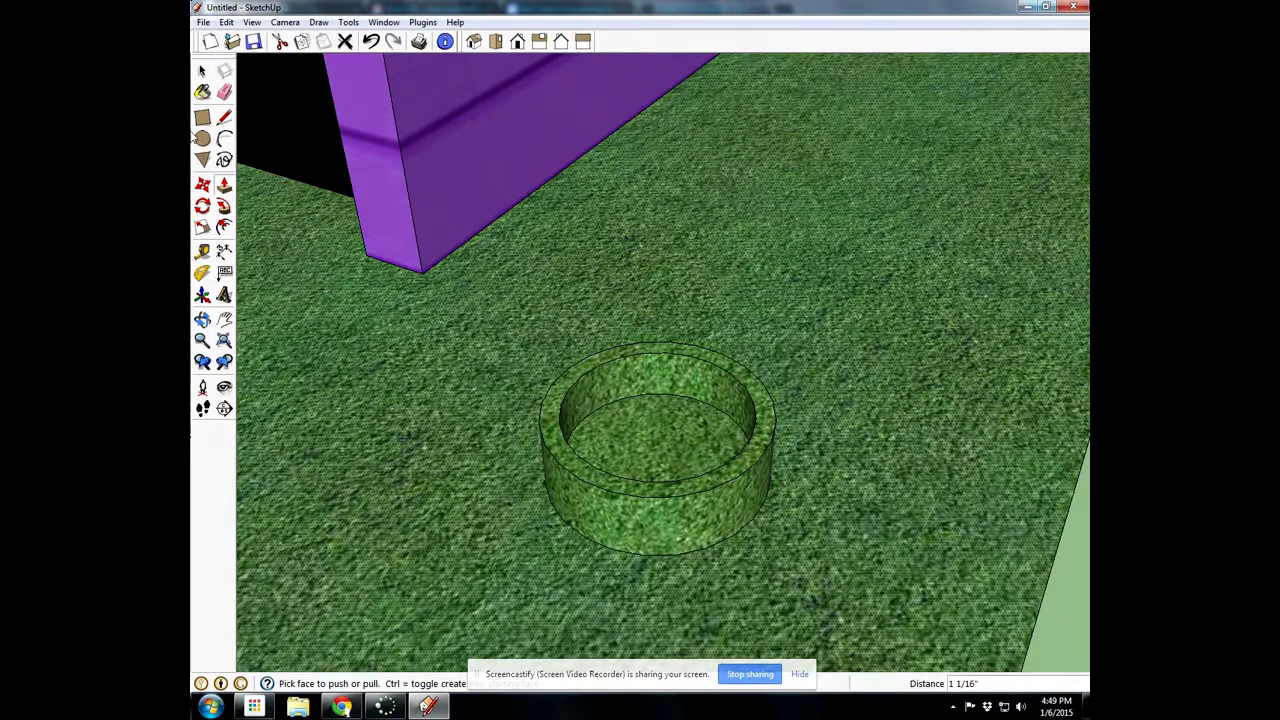
pyautogui.click(204, 93)
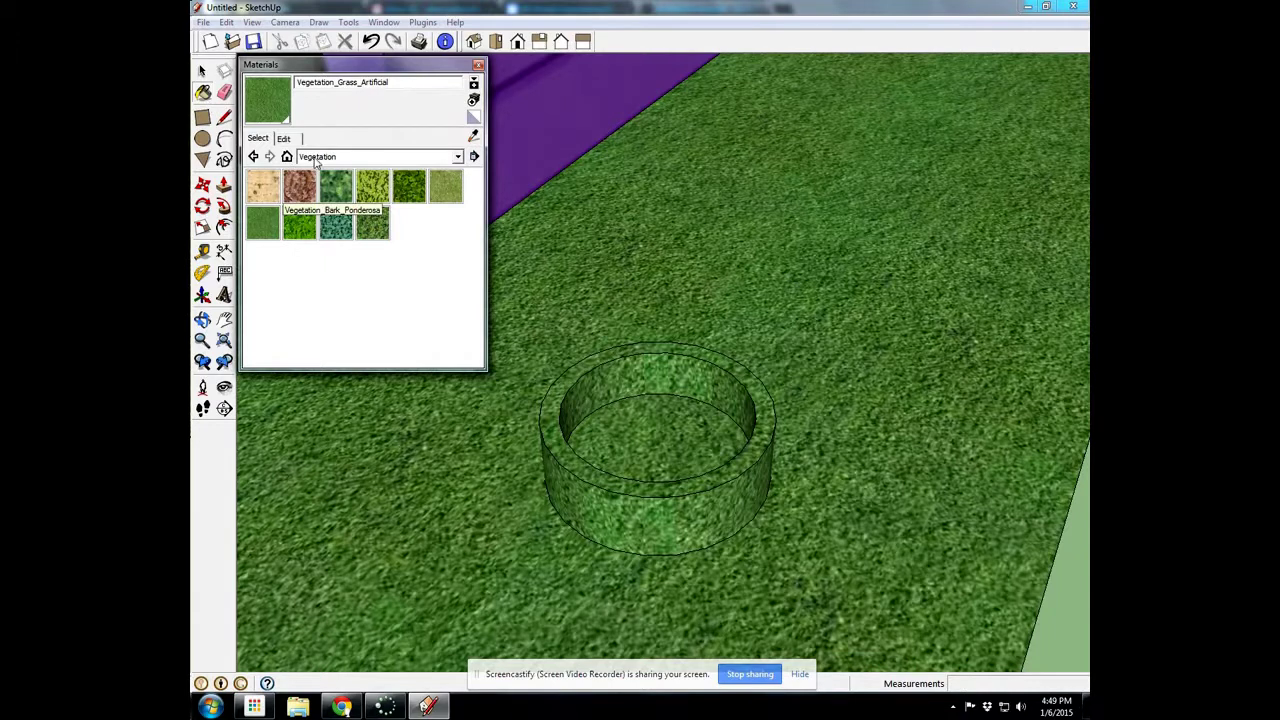
# Step: Paint the bowl's inner wall, rim, floor and outer wall with red Color_A01
pyautogui.click(286, 157)
pyautogui.click(336, 222)
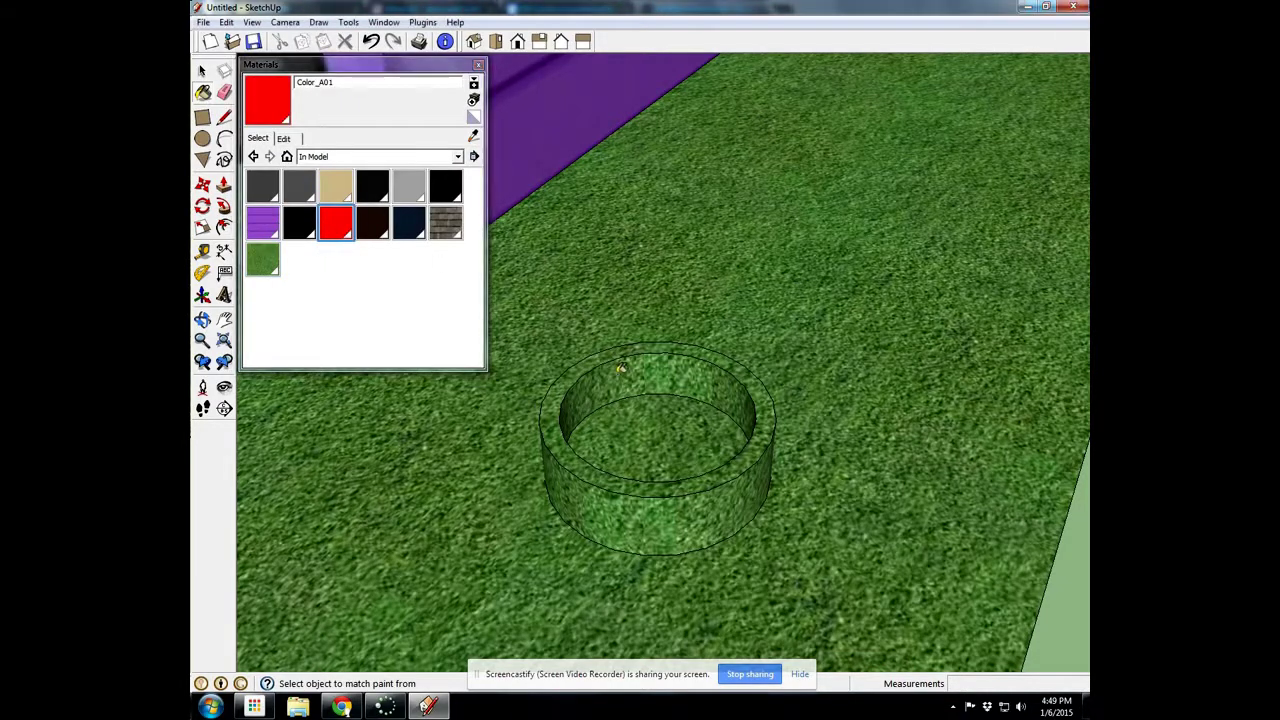
pyautogui.click(620, 352)
pyautogui.click(620, 350)
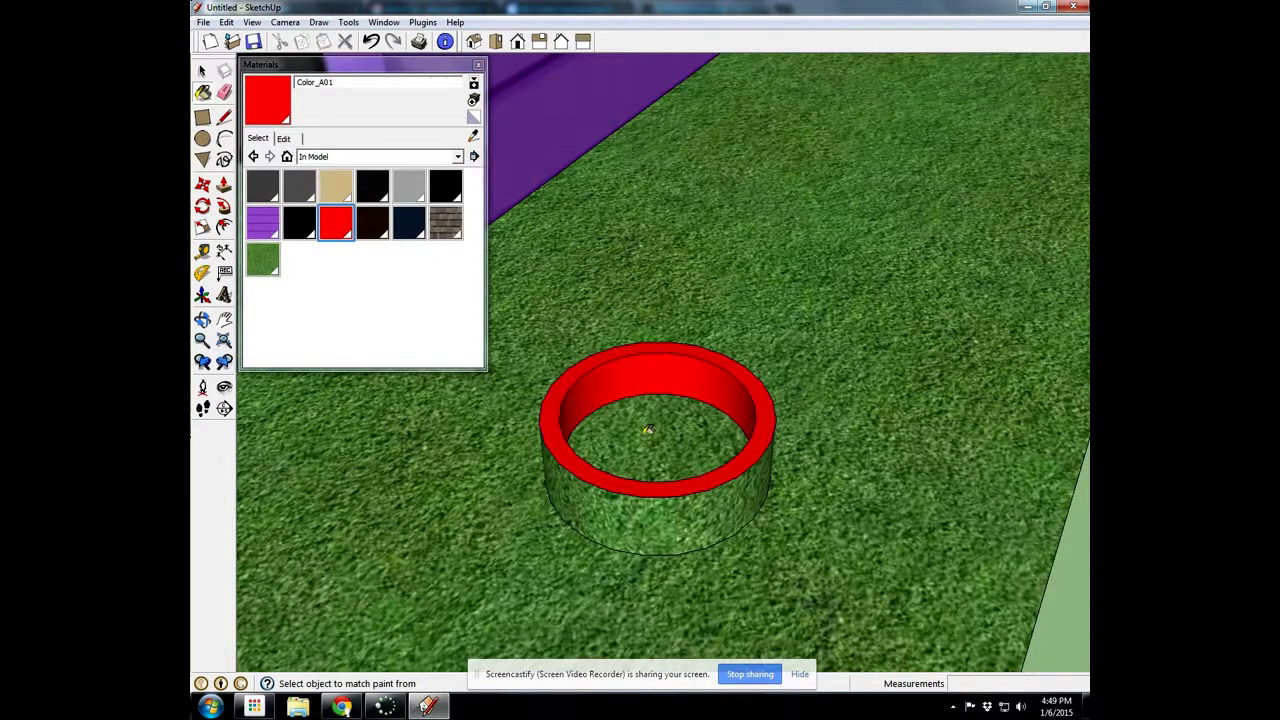
pyautogui.click(648, 430)
pyautogui.click(618, 507)
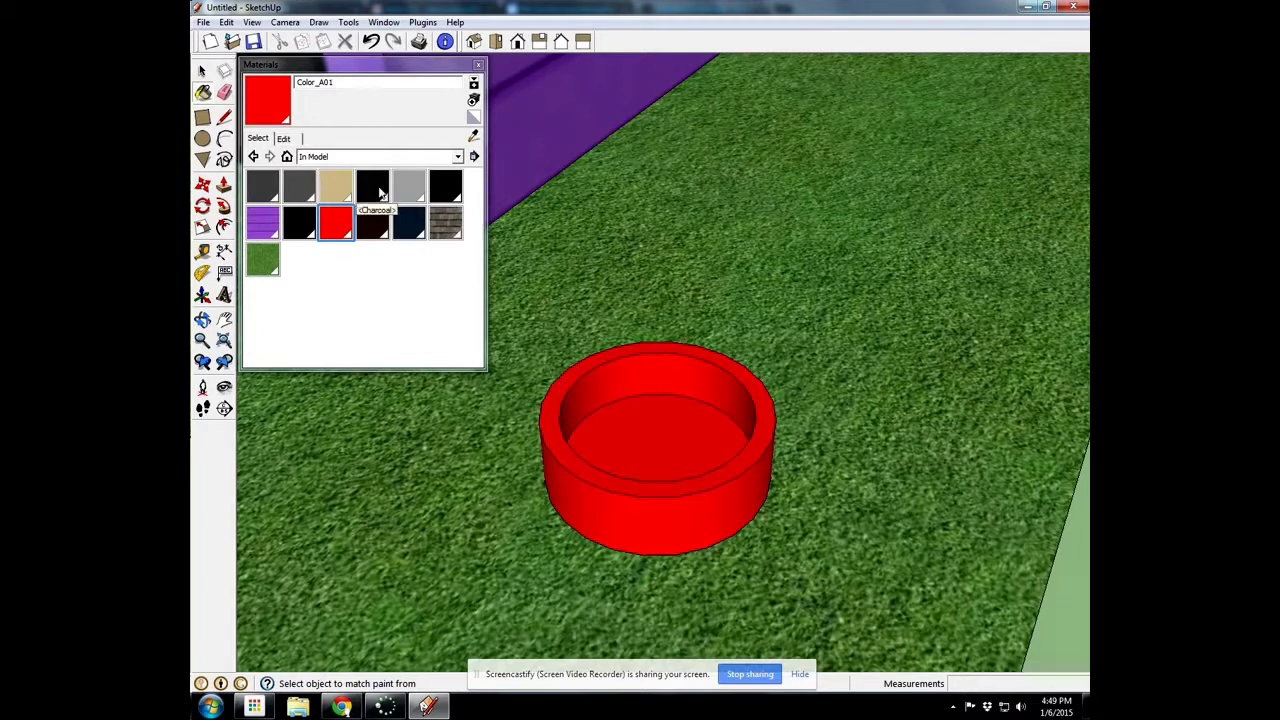
pyautogui.click(348, 157)
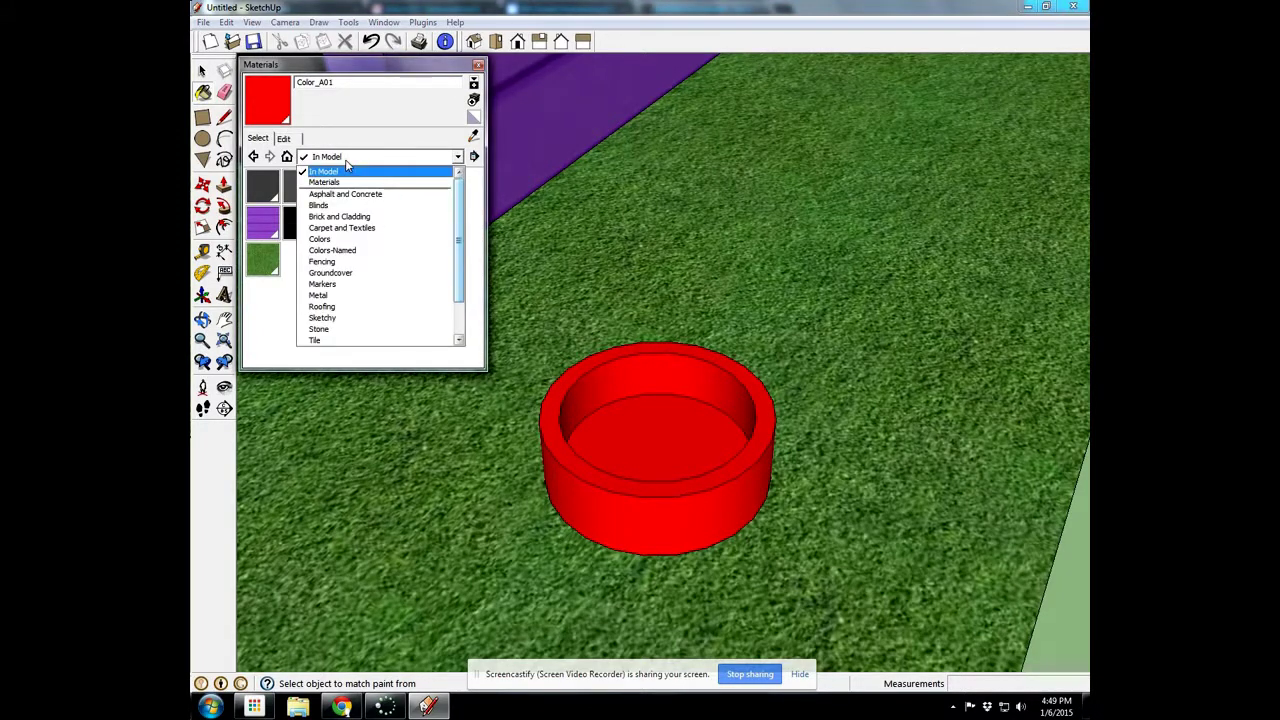
pyautogui.click(346, 166)
# Step: Ctrl Push/Pull the bowl's inner floor to add a new surface 2 1/2" up
pyautogui.click(223, 184)
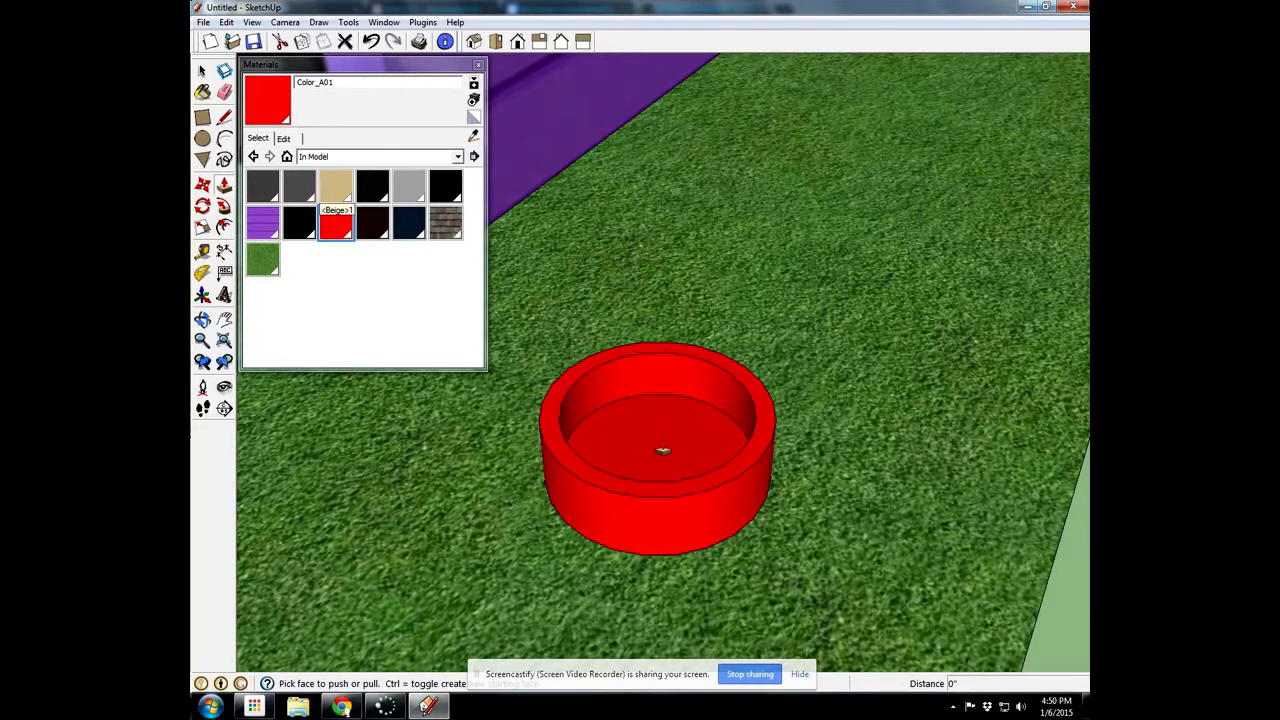
pyautogui.click(662, 450)
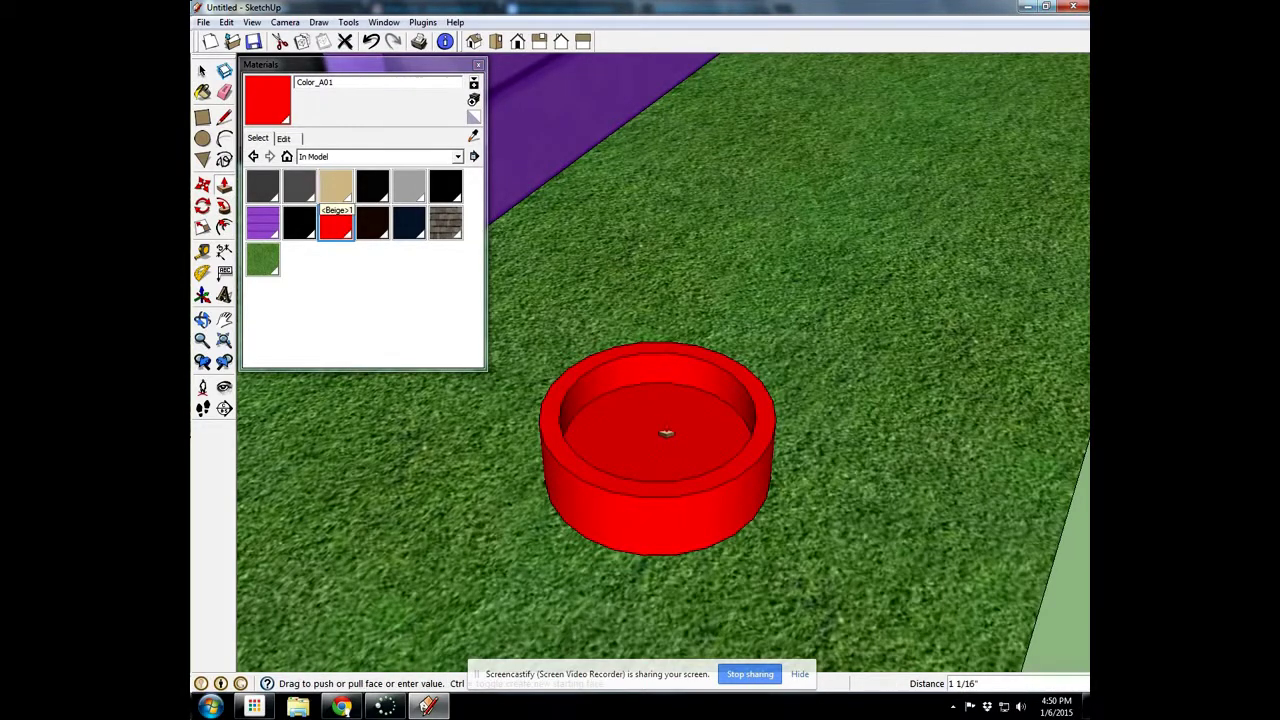
pyautogui.press('ctrl')
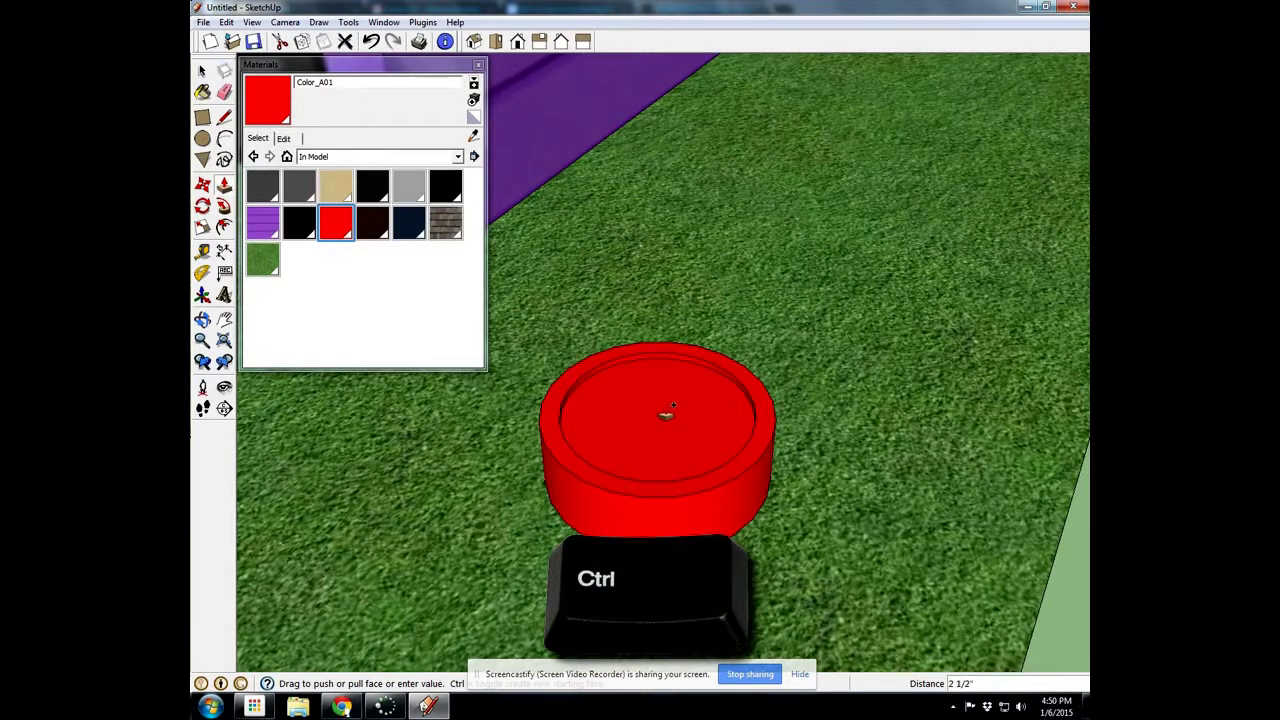
pyautogui.click(667, 412)
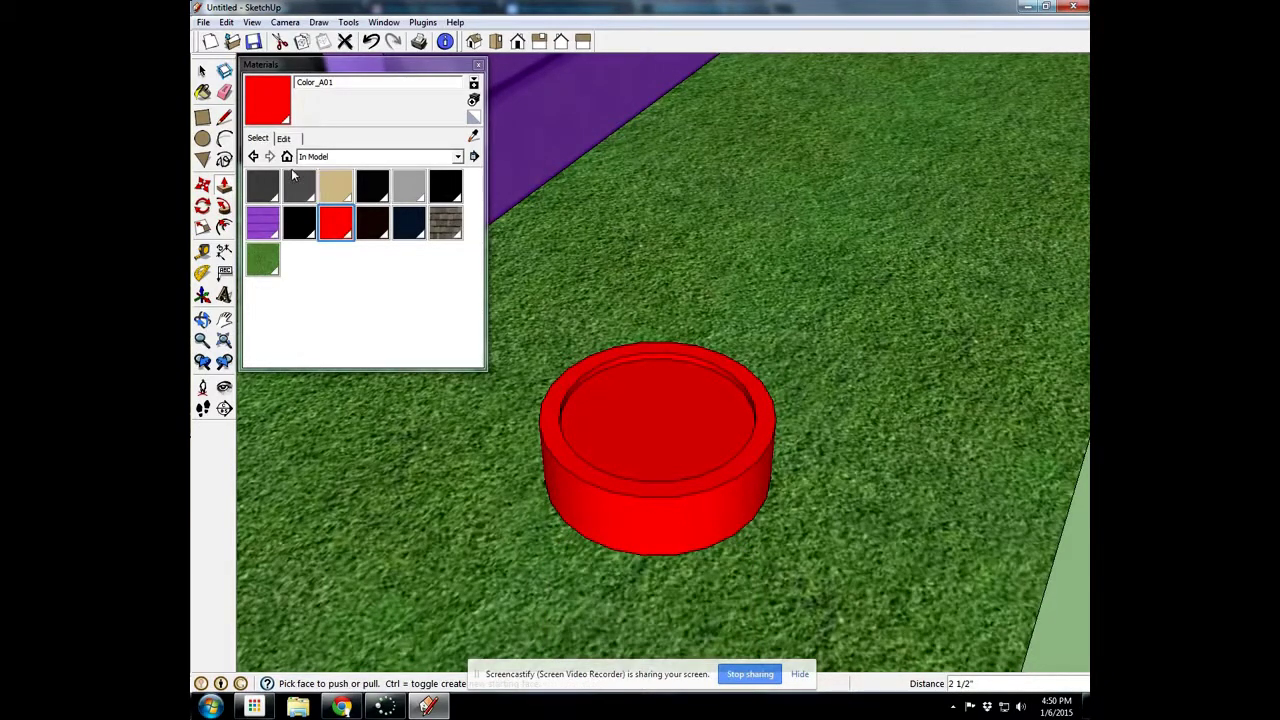
# Step: Paint the bowl's raised inner surface with Water_Pool_Light from the Water collection
pyautogui.click(322, 158)
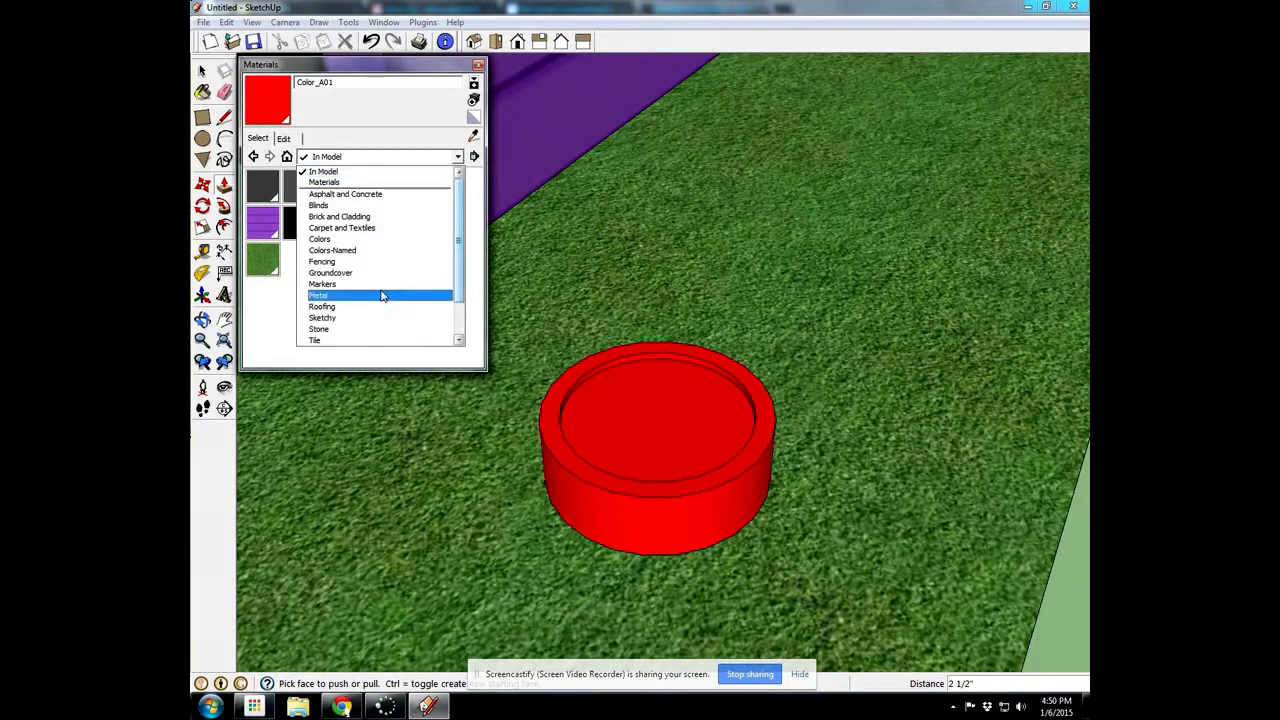
pyautogui.scroll(-3, 458, 263)
pyautogui.click(355, 330)
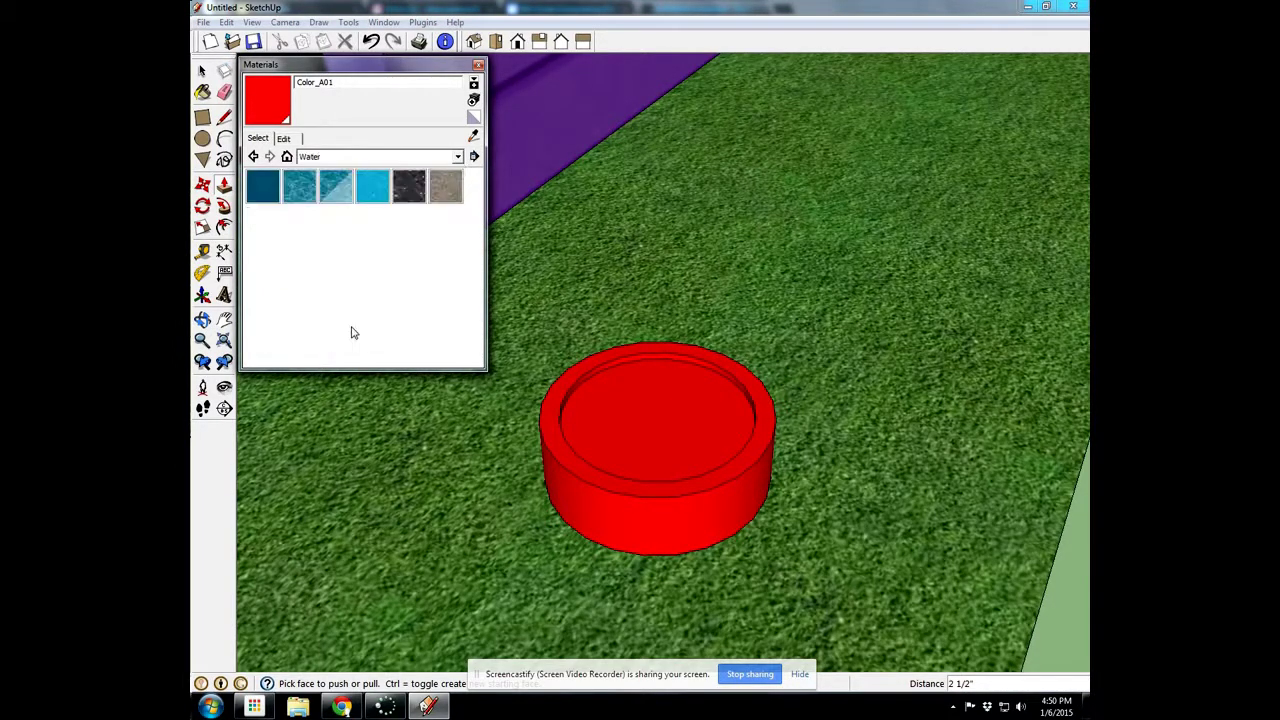
pyautogui.click(335, 191)
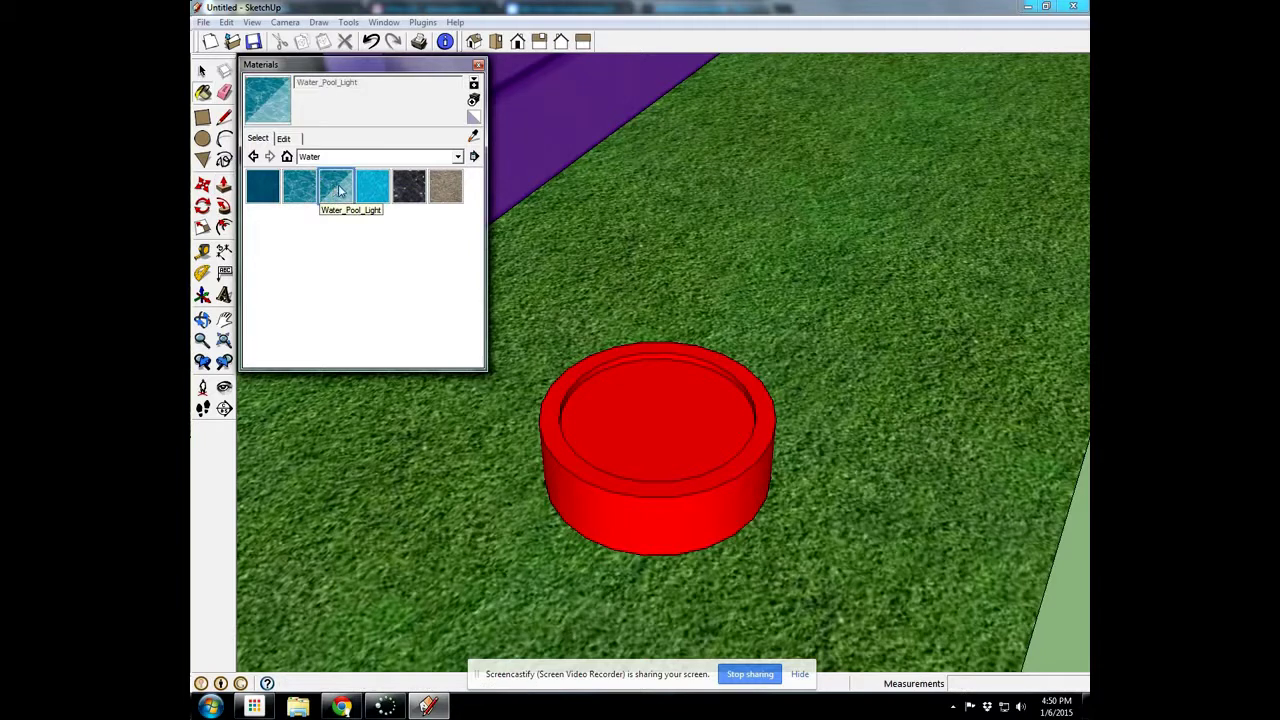
pyautogui.click(696, 418)
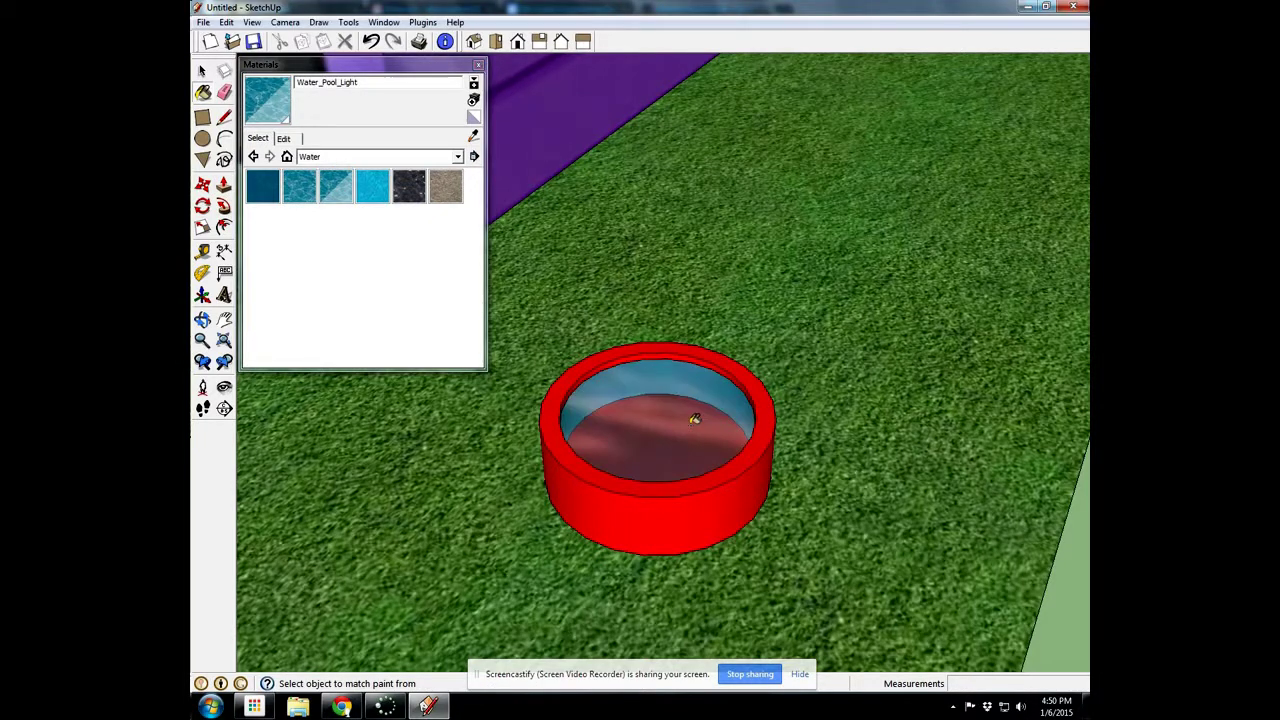
pyautogui.moveTo(744, 374); pyautogui.dragTo(552, 396, button='middle')
pyautogui.click(478, 64)
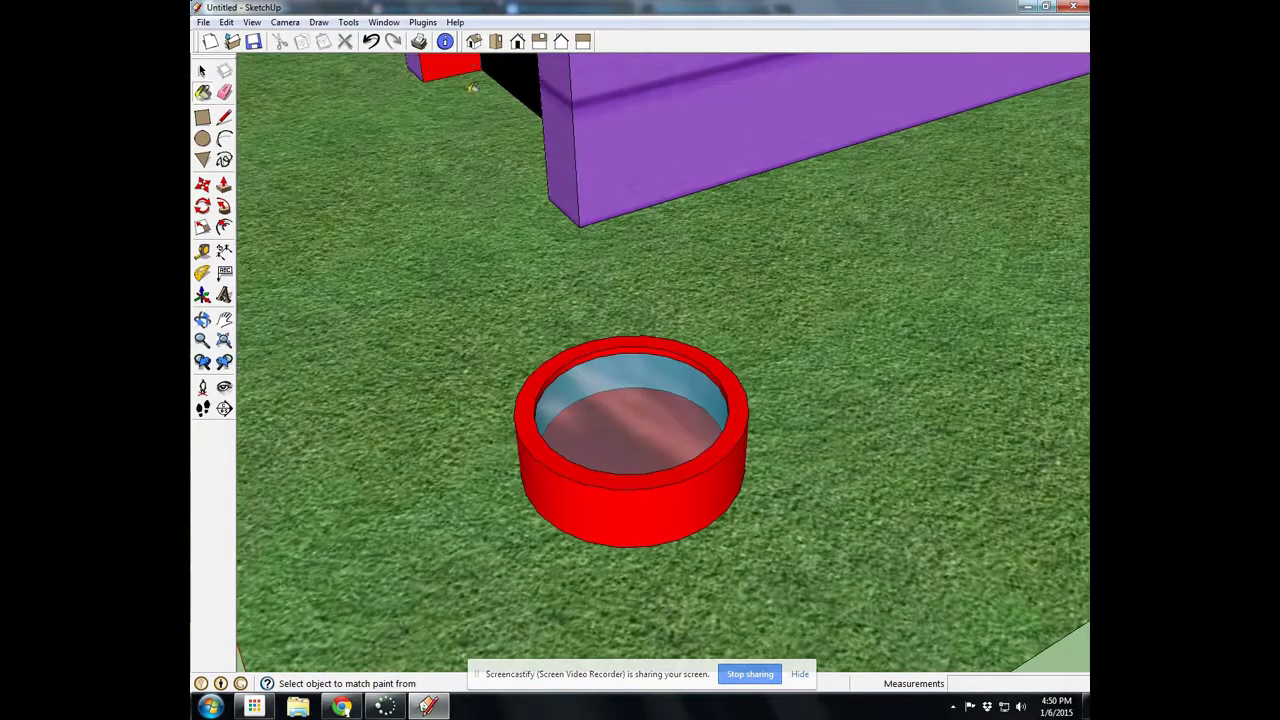
pyautogui.scroll(-10, 674, 391)
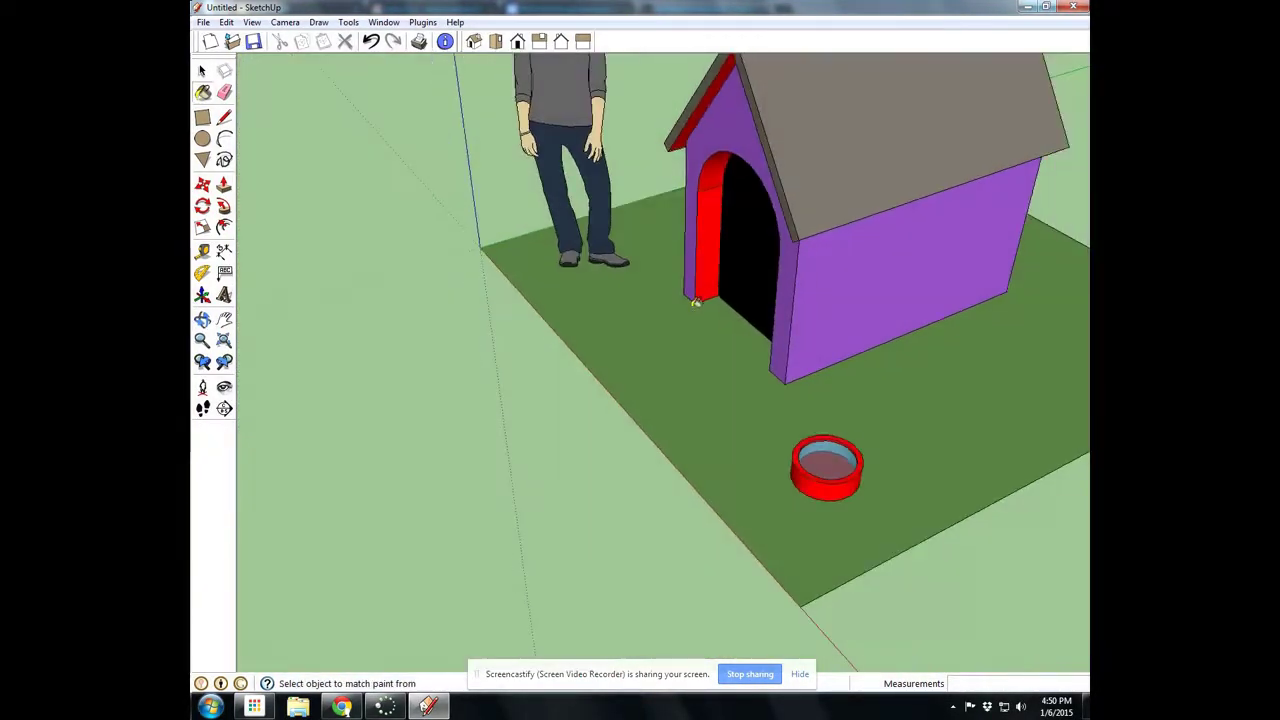
pyautogui.scroll(-3, 695, 302)
pyautogui.moveTo(695, 302); pyautogui.dragTo(769, 308, button='middle')
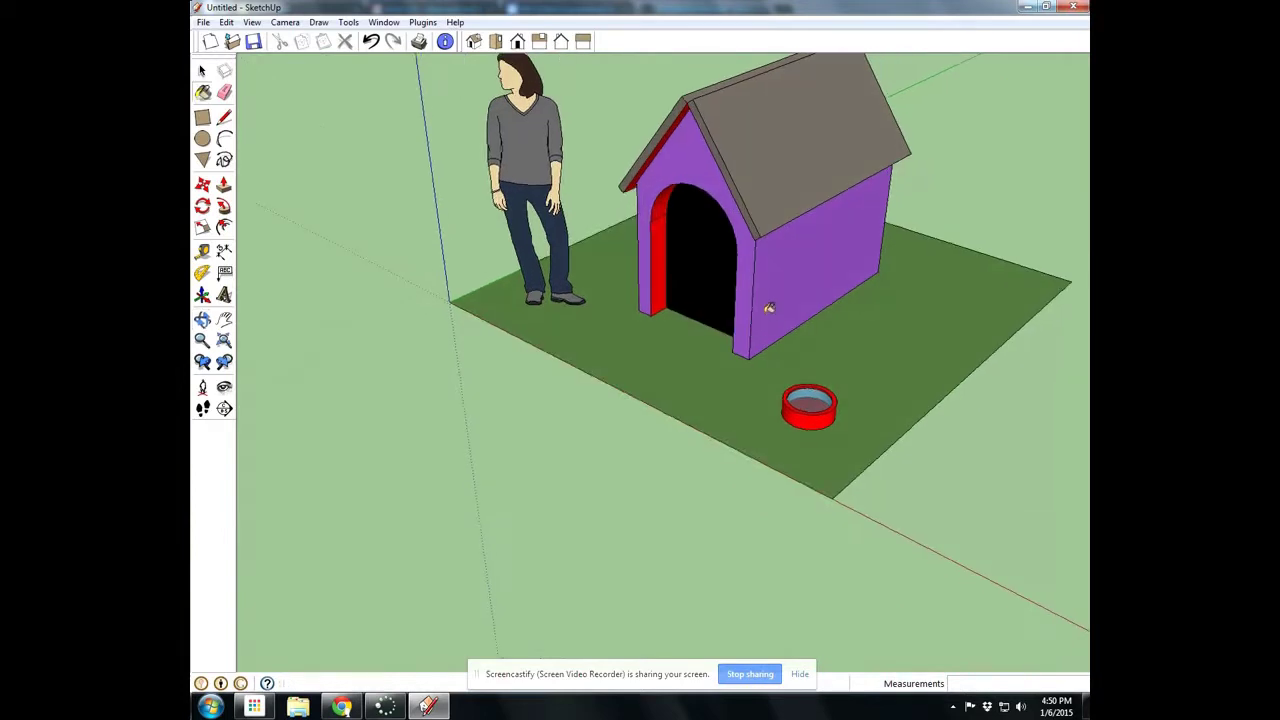
# Step: Open the Components browser from the Window menu and switch it to the Components collection
pyautogui.click(384, 22)
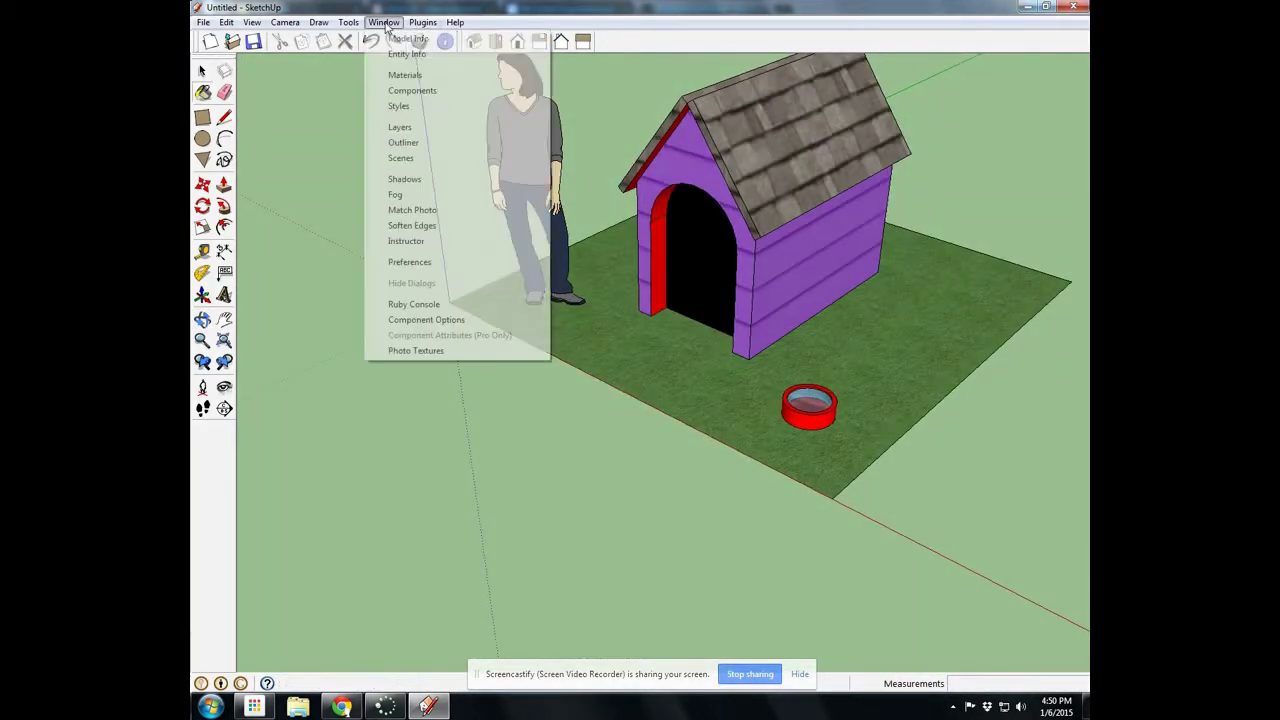
pyautogui.click(396, 92)
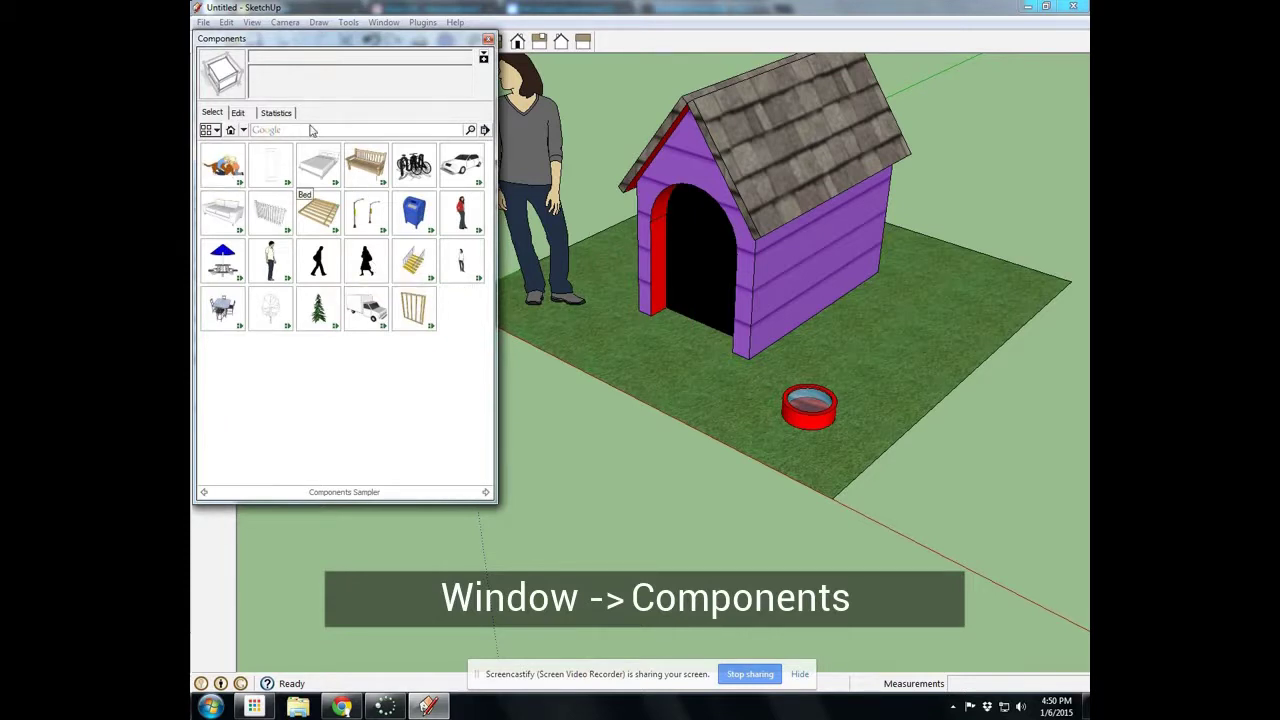
pyautogui.click(230, 131)
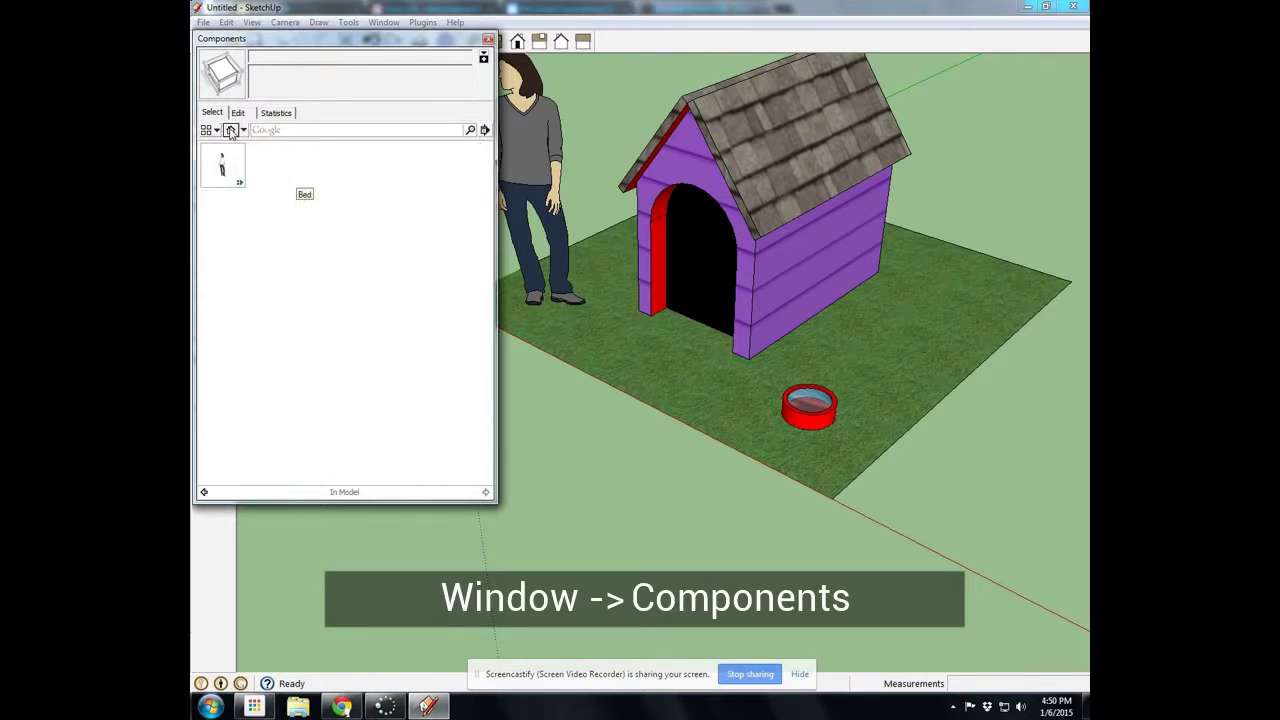
pyautogui.click(243, 130)
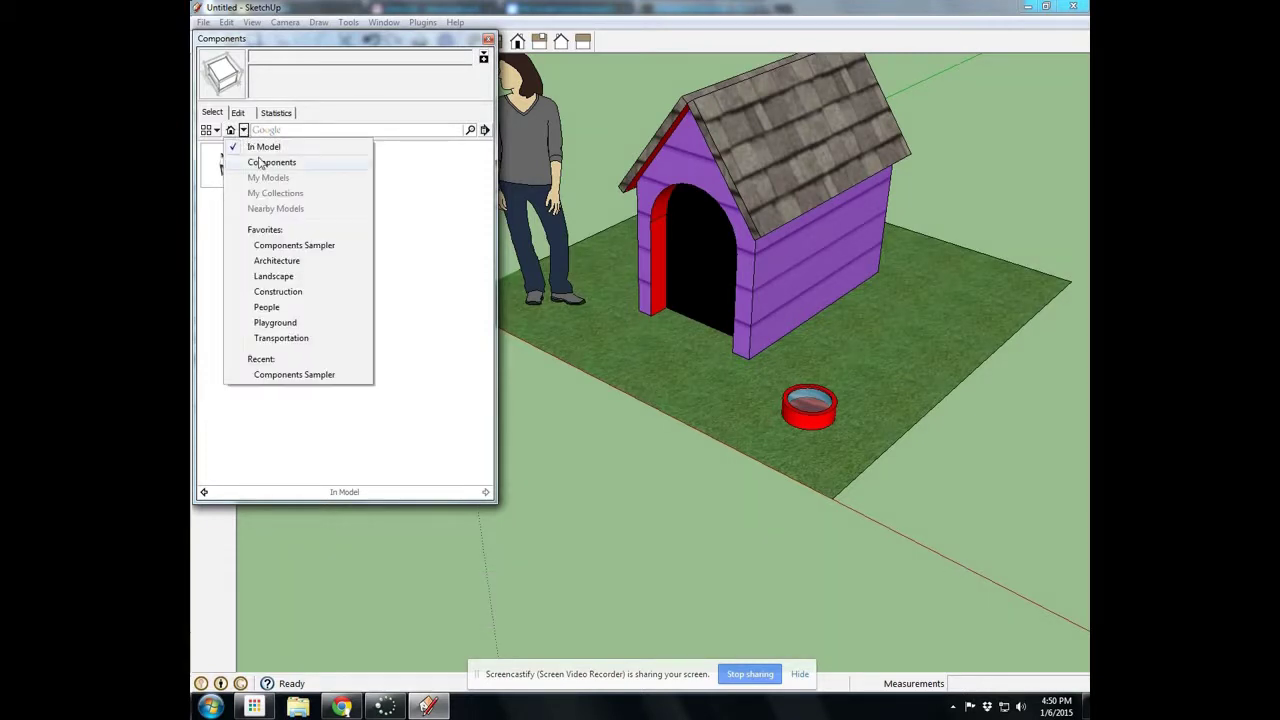
pyautogui.click(261, 163)
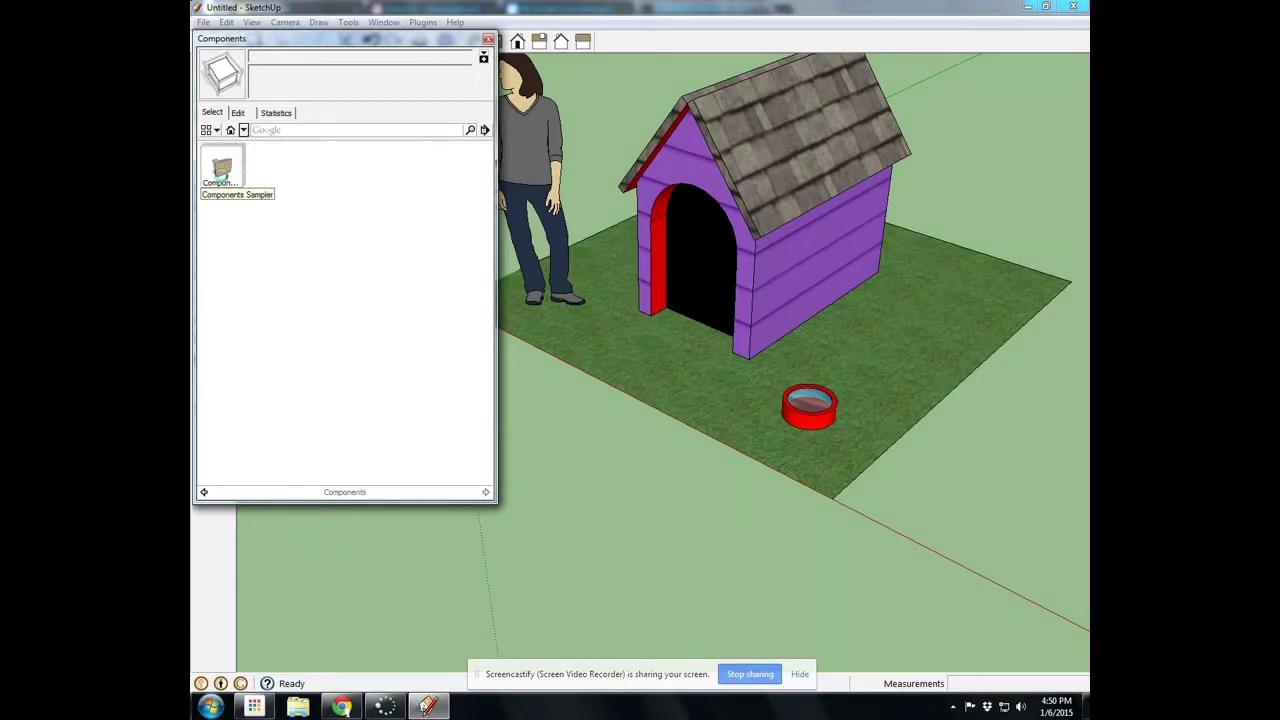
# Step: Place the 2D Girls Dog component from Components Sampler in front of the doghouse door
pyautogui.click(221, 175)
pyautogui.click(222, 168)
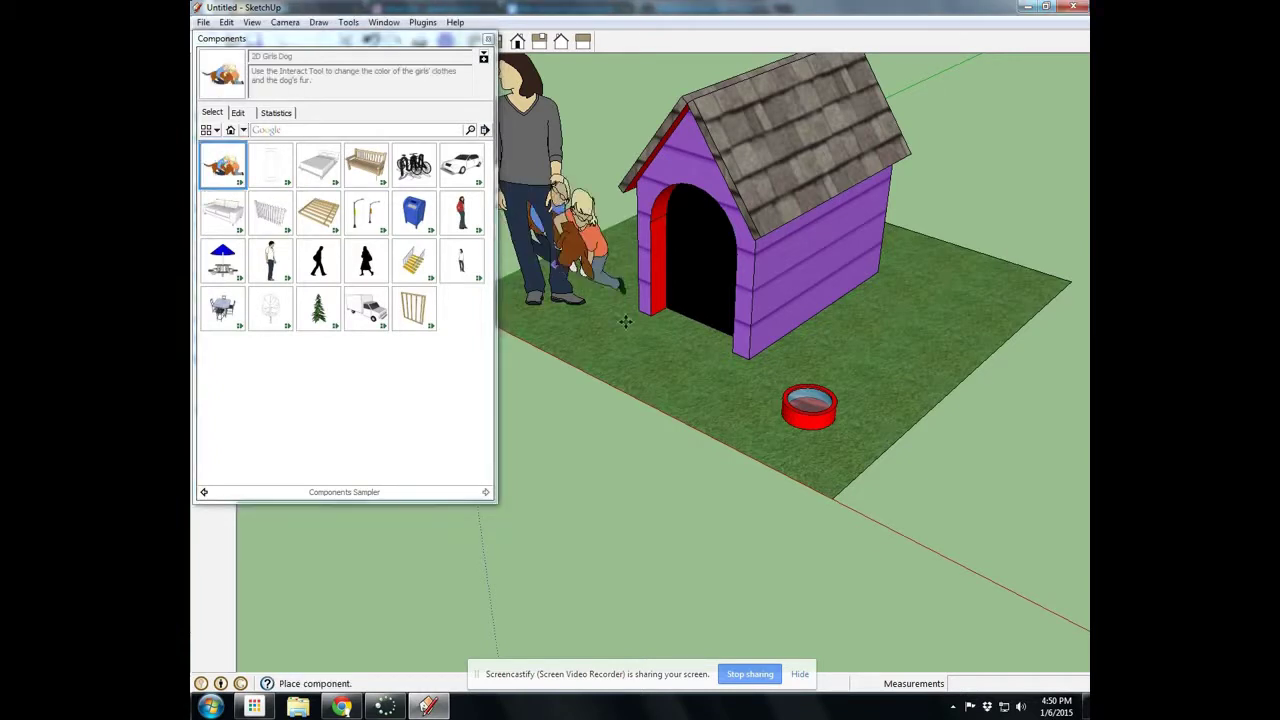
pyautogui.click(674, 366)
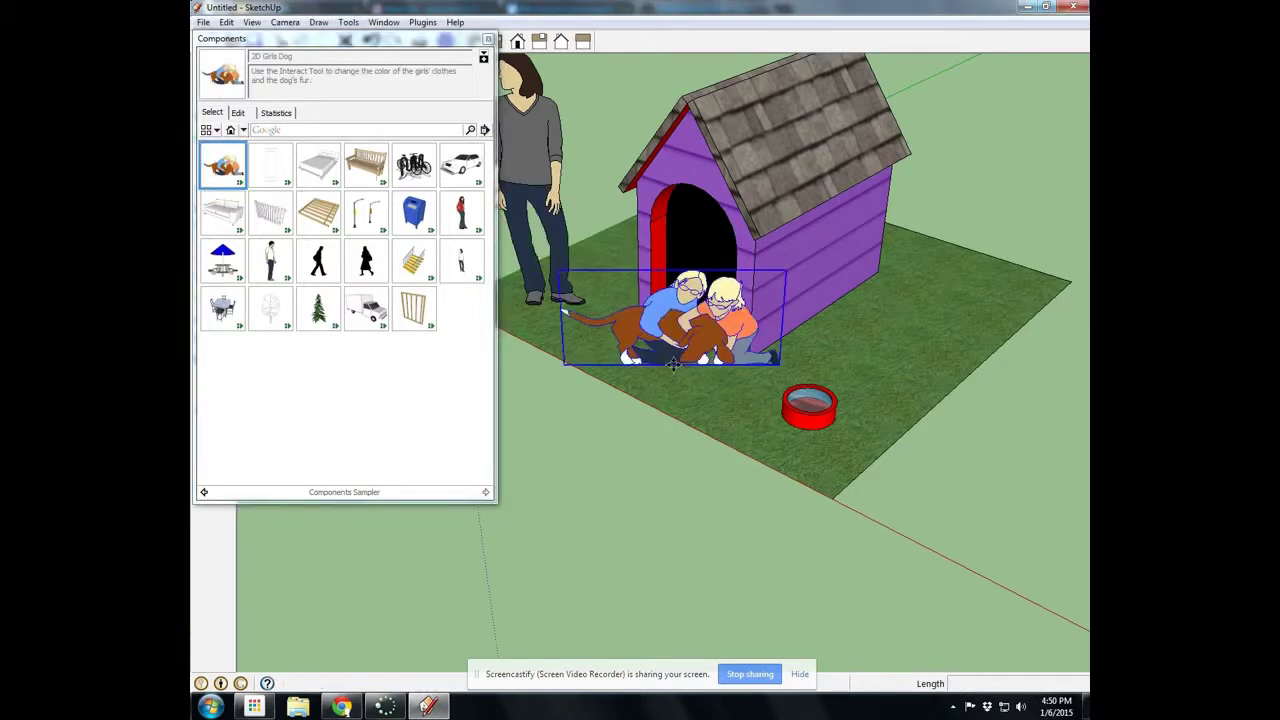
pyautogui.click(487, 39)
pyautogui.moveTo(848, 373); pyautogui.dragTo(783, 466, button='middle')
pyautogui.press('m')
pyautogui.moveTo(883, 531); pyautogui.dragTo(826, 416, button='middle')
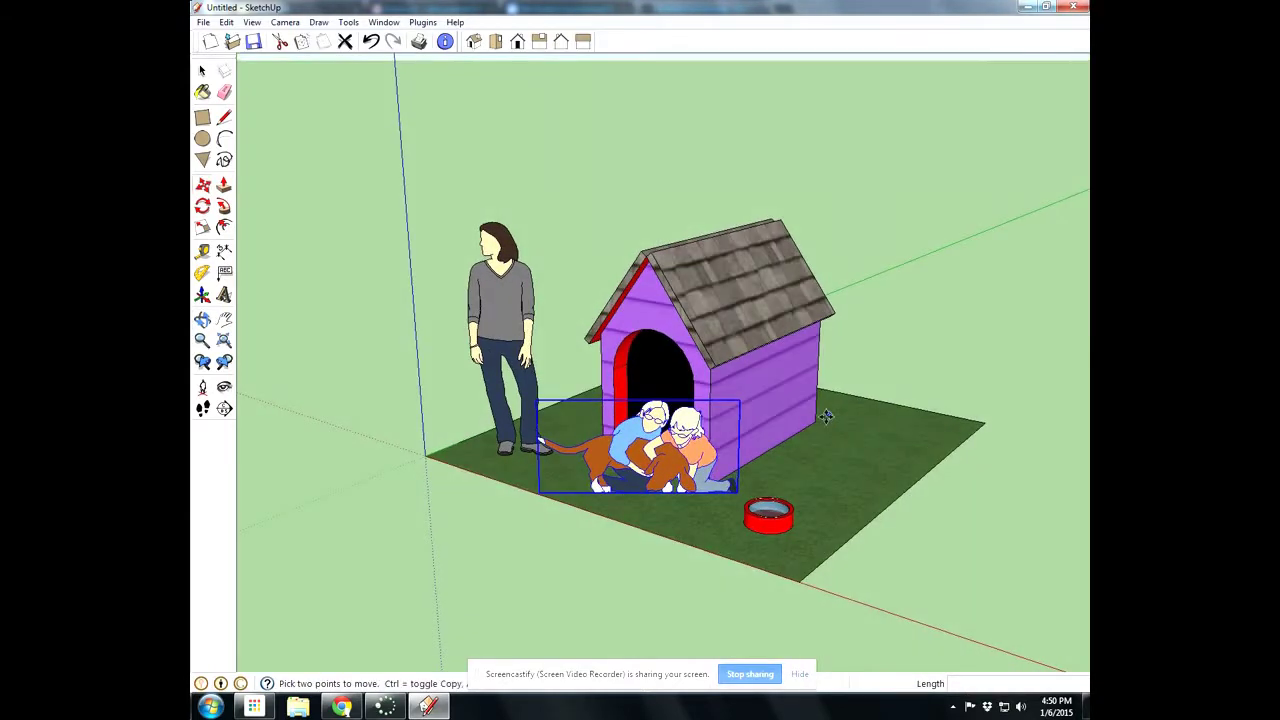